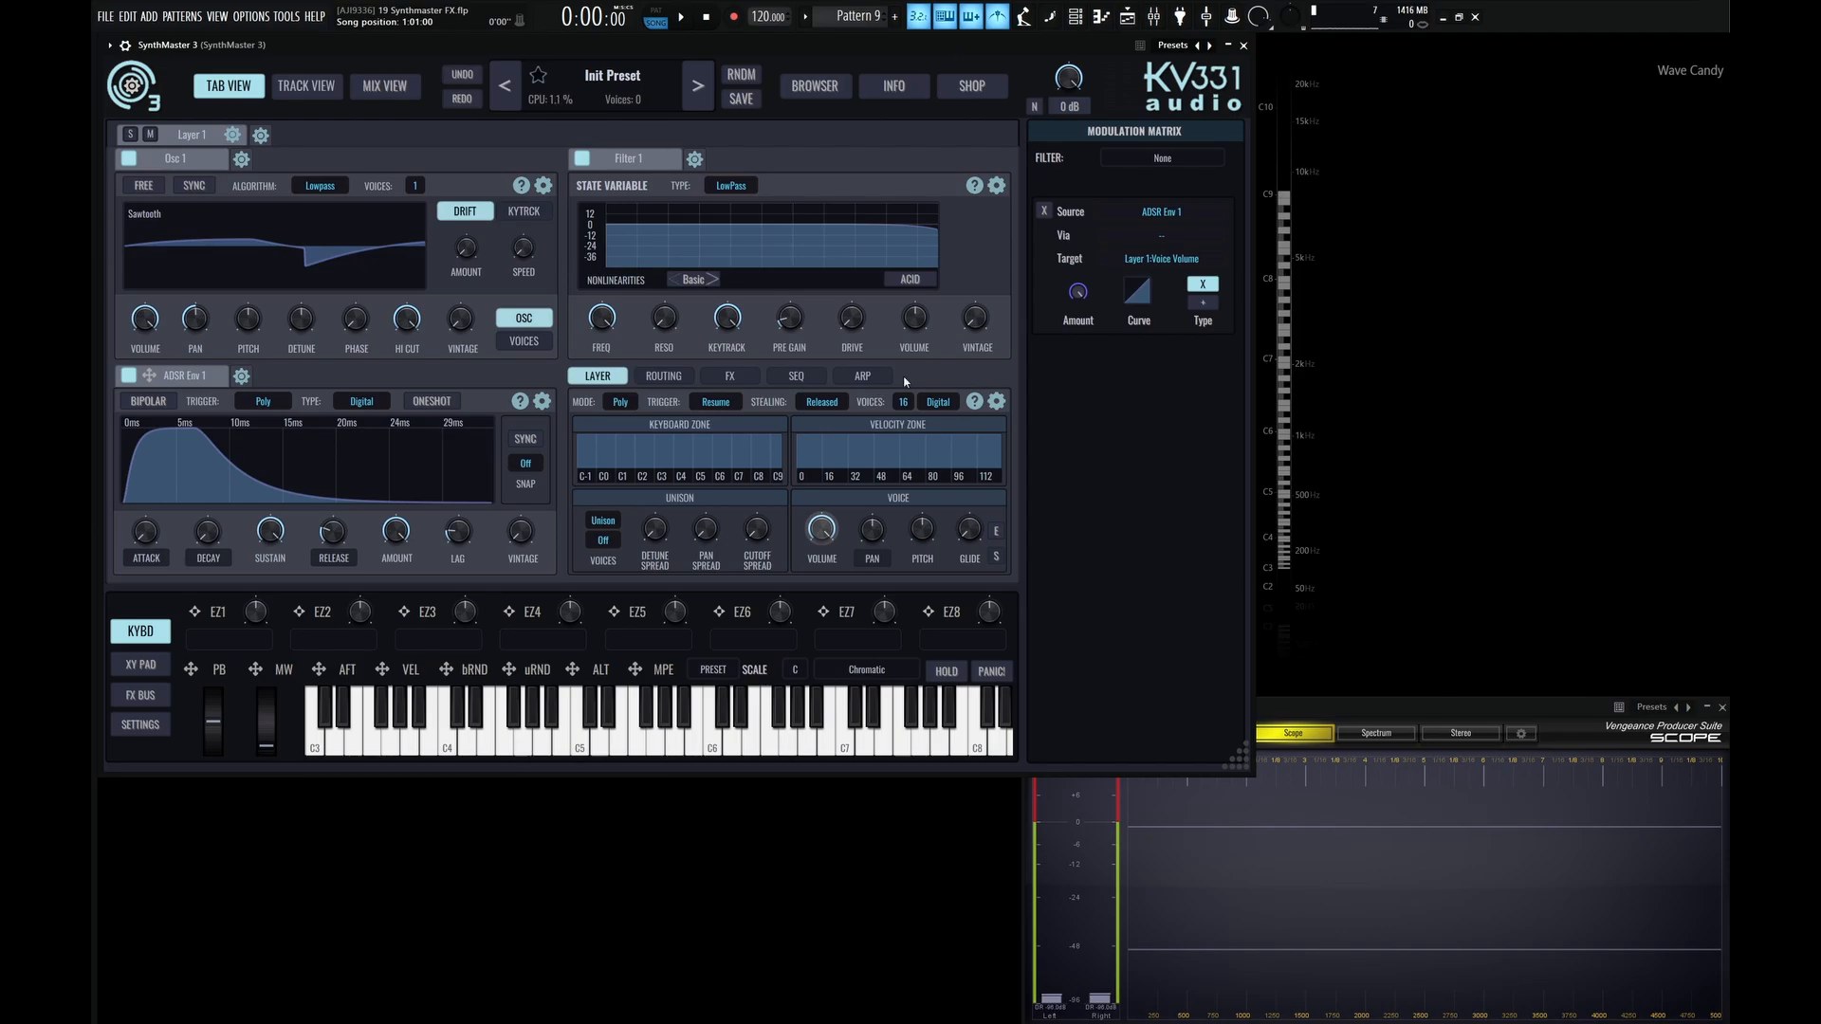
Show Layer 1's signal routing, and load a Chorus into the first Layer FX slot.
left_click(668, 376)
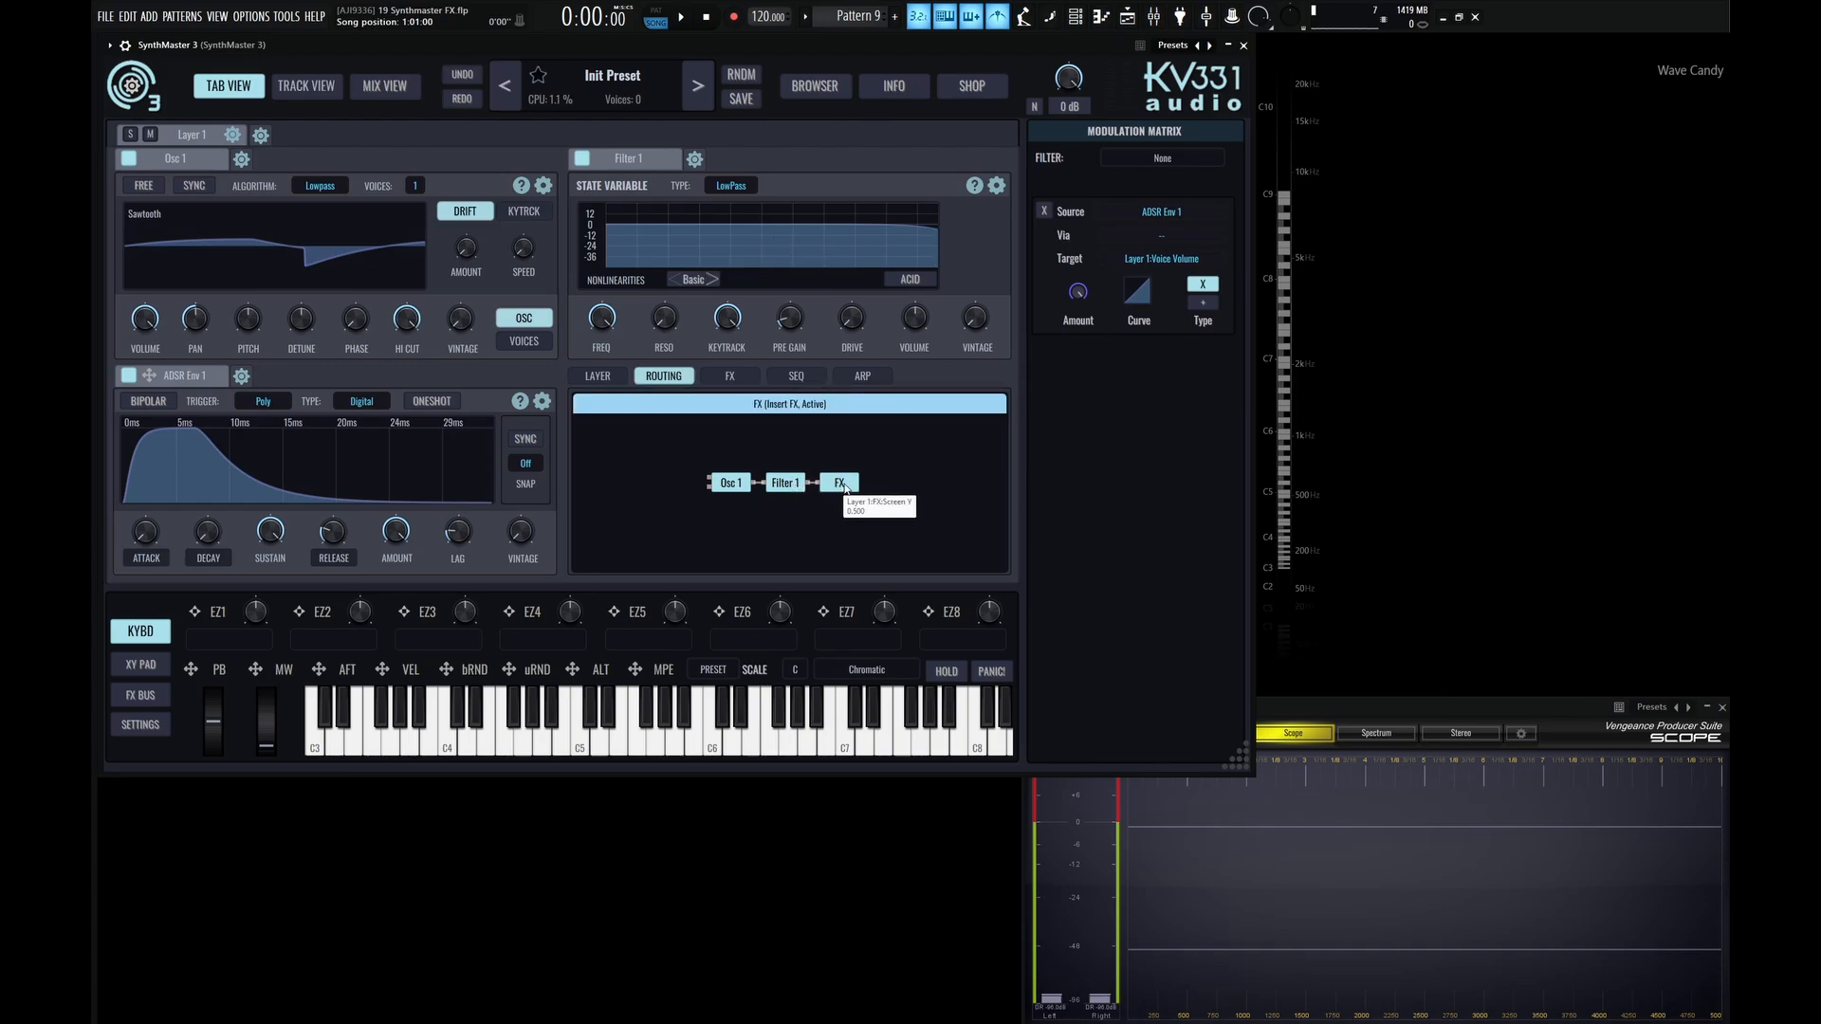
left_click(652, 374)
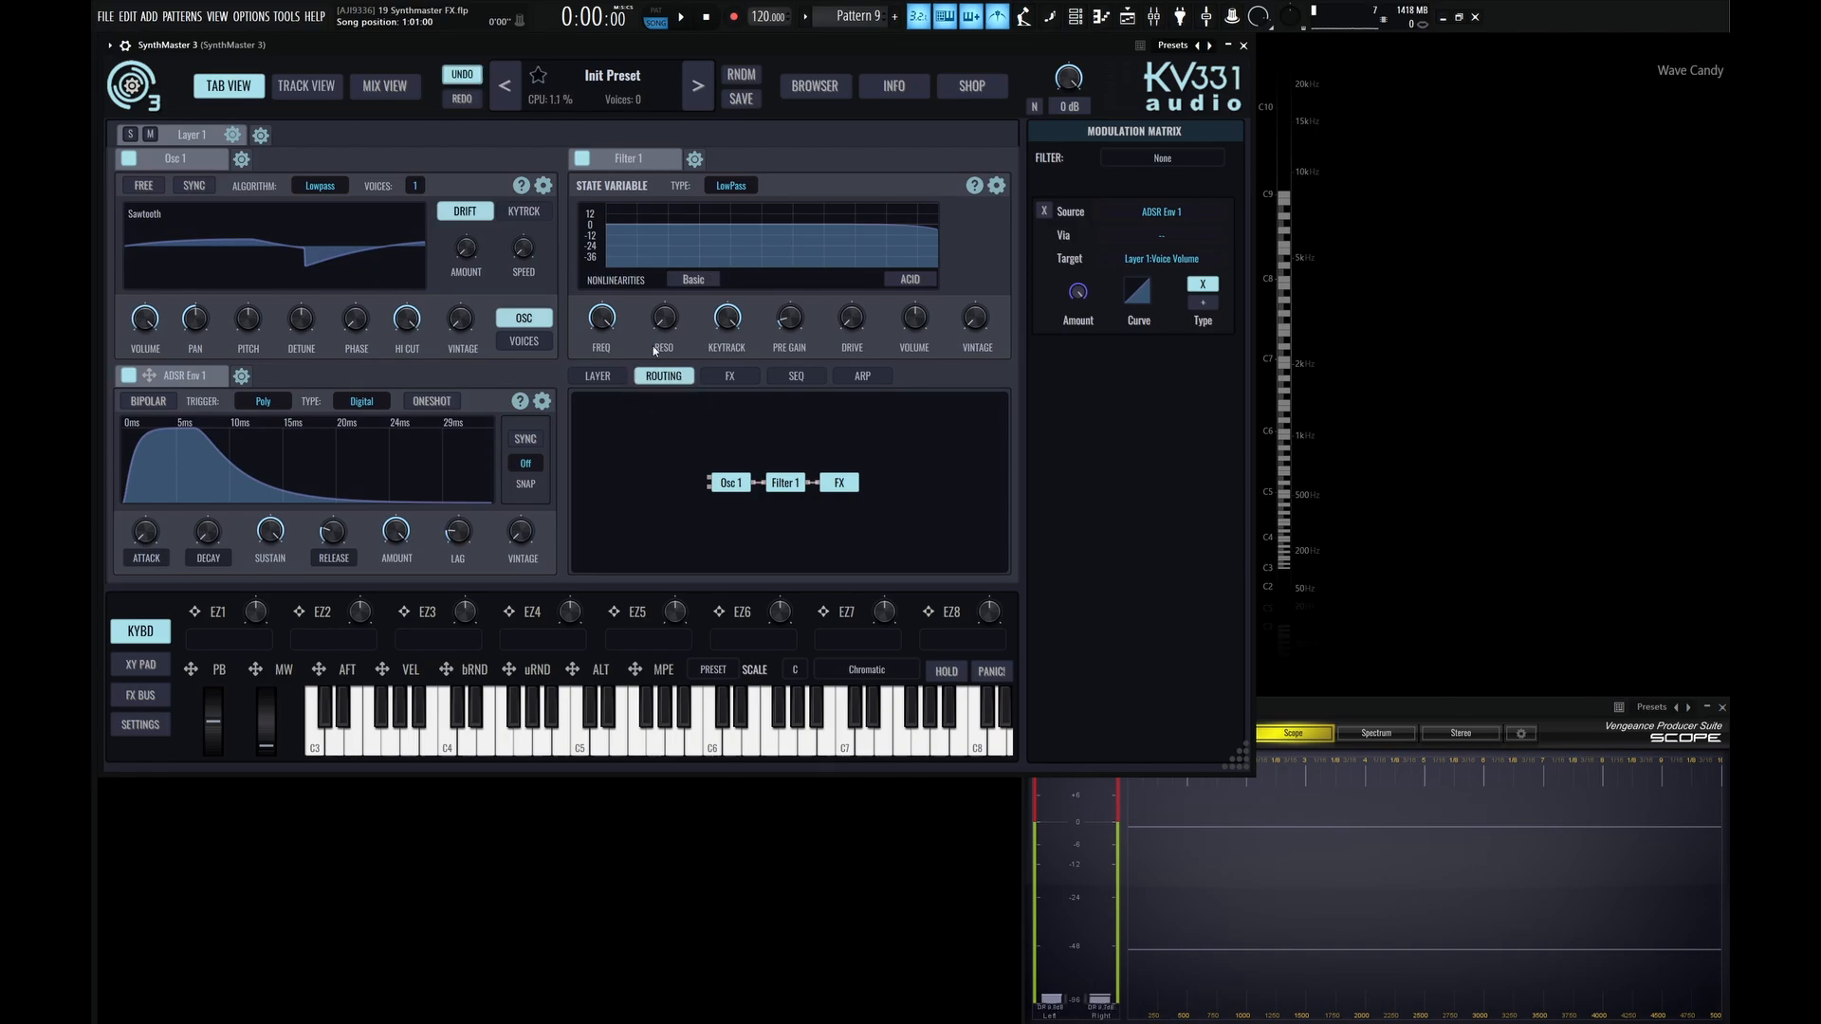
left_click(746, 379)
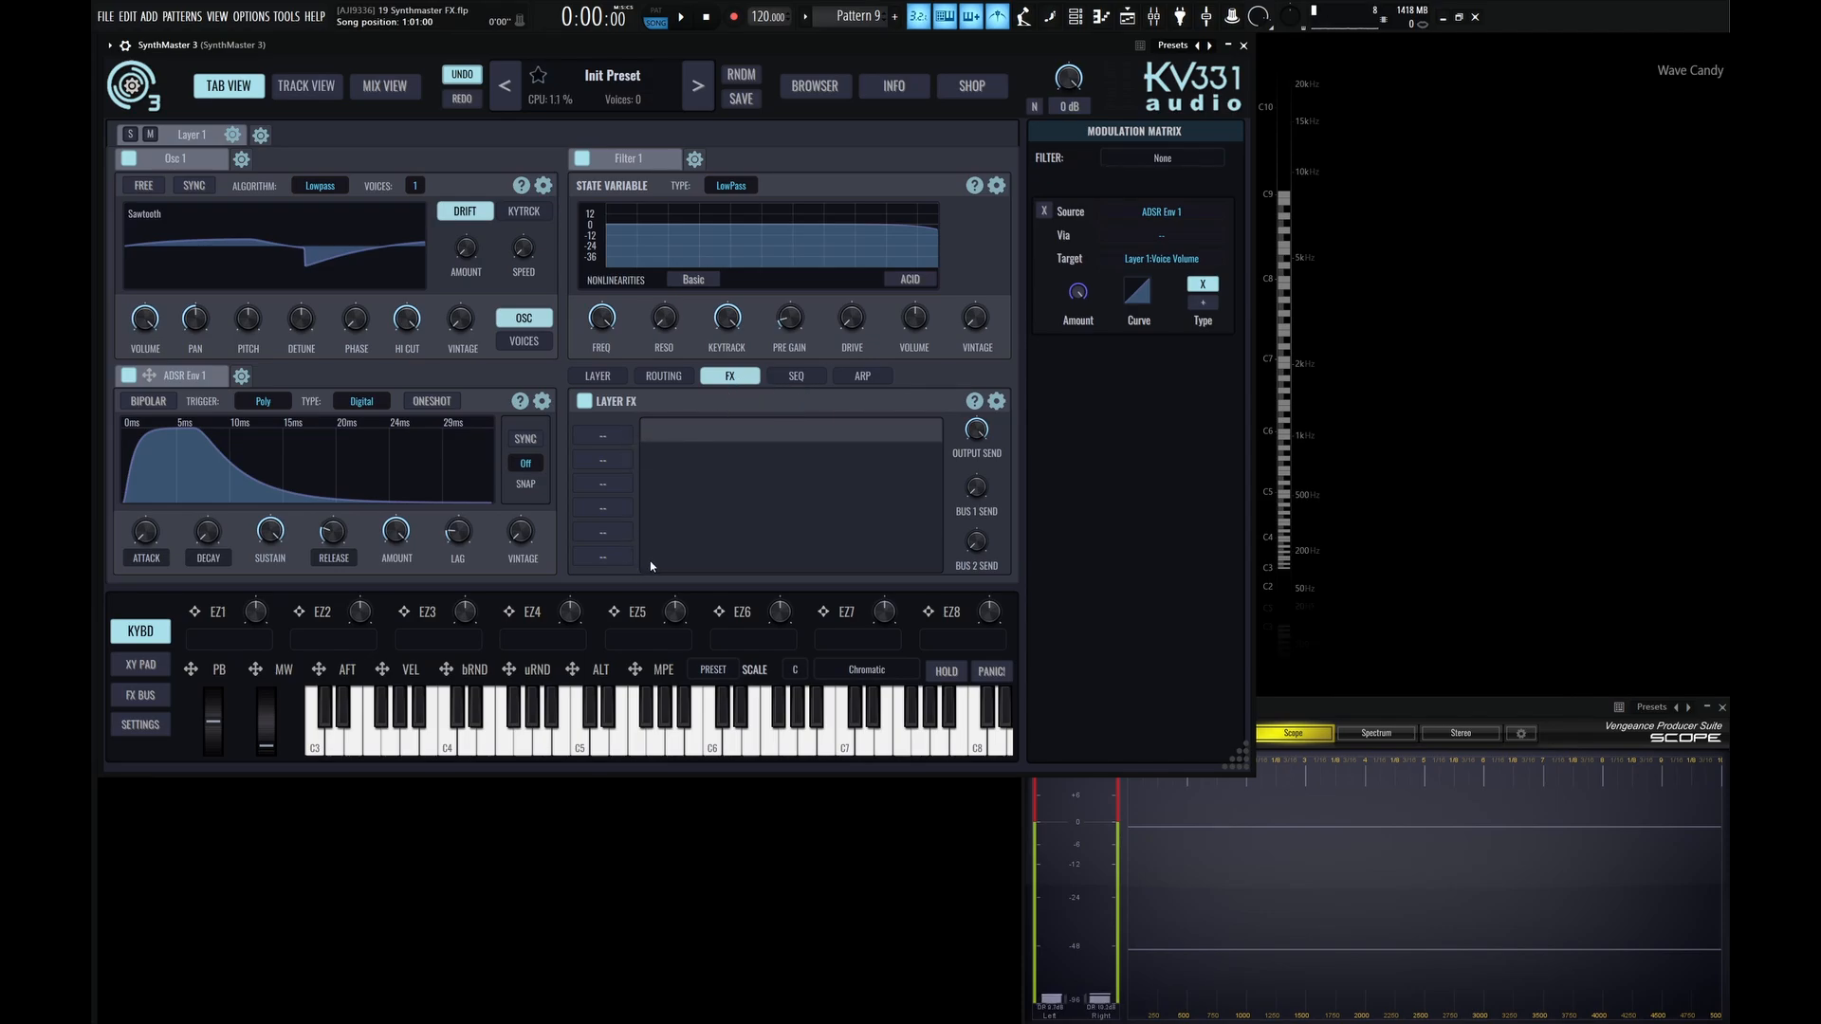
left_click(610, 433)
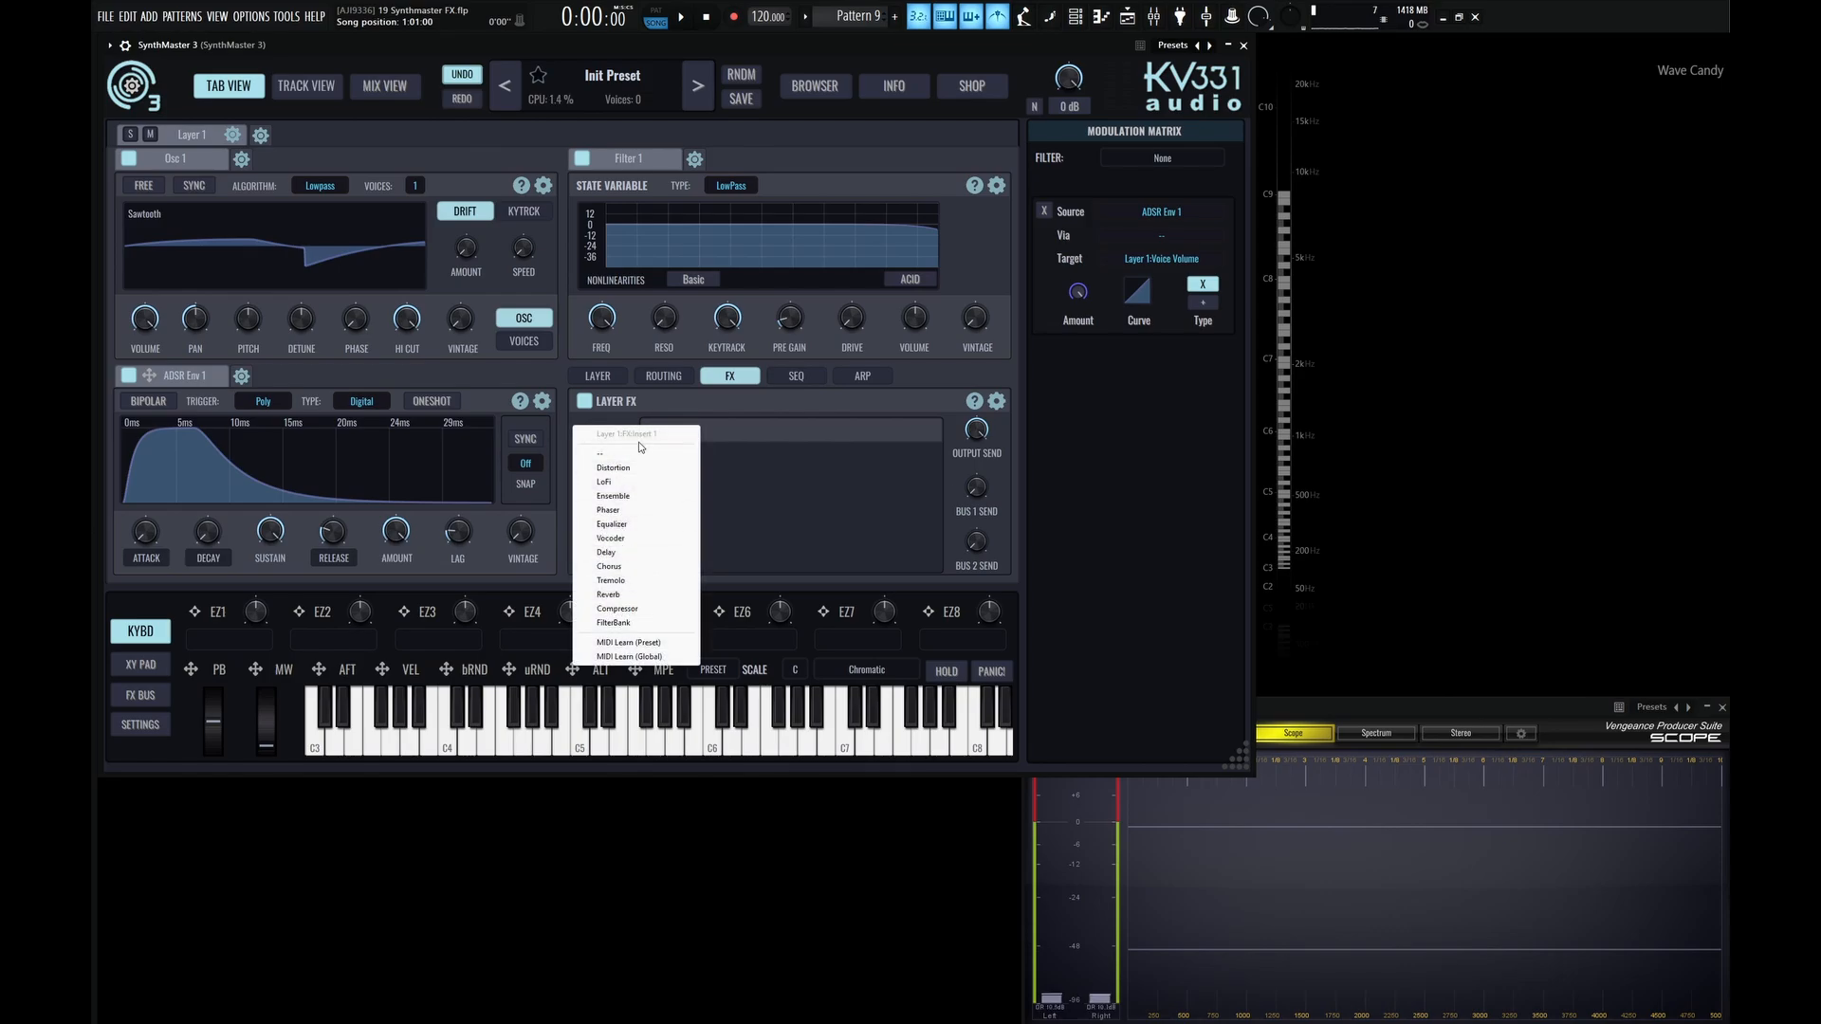
left_click(610, 567)
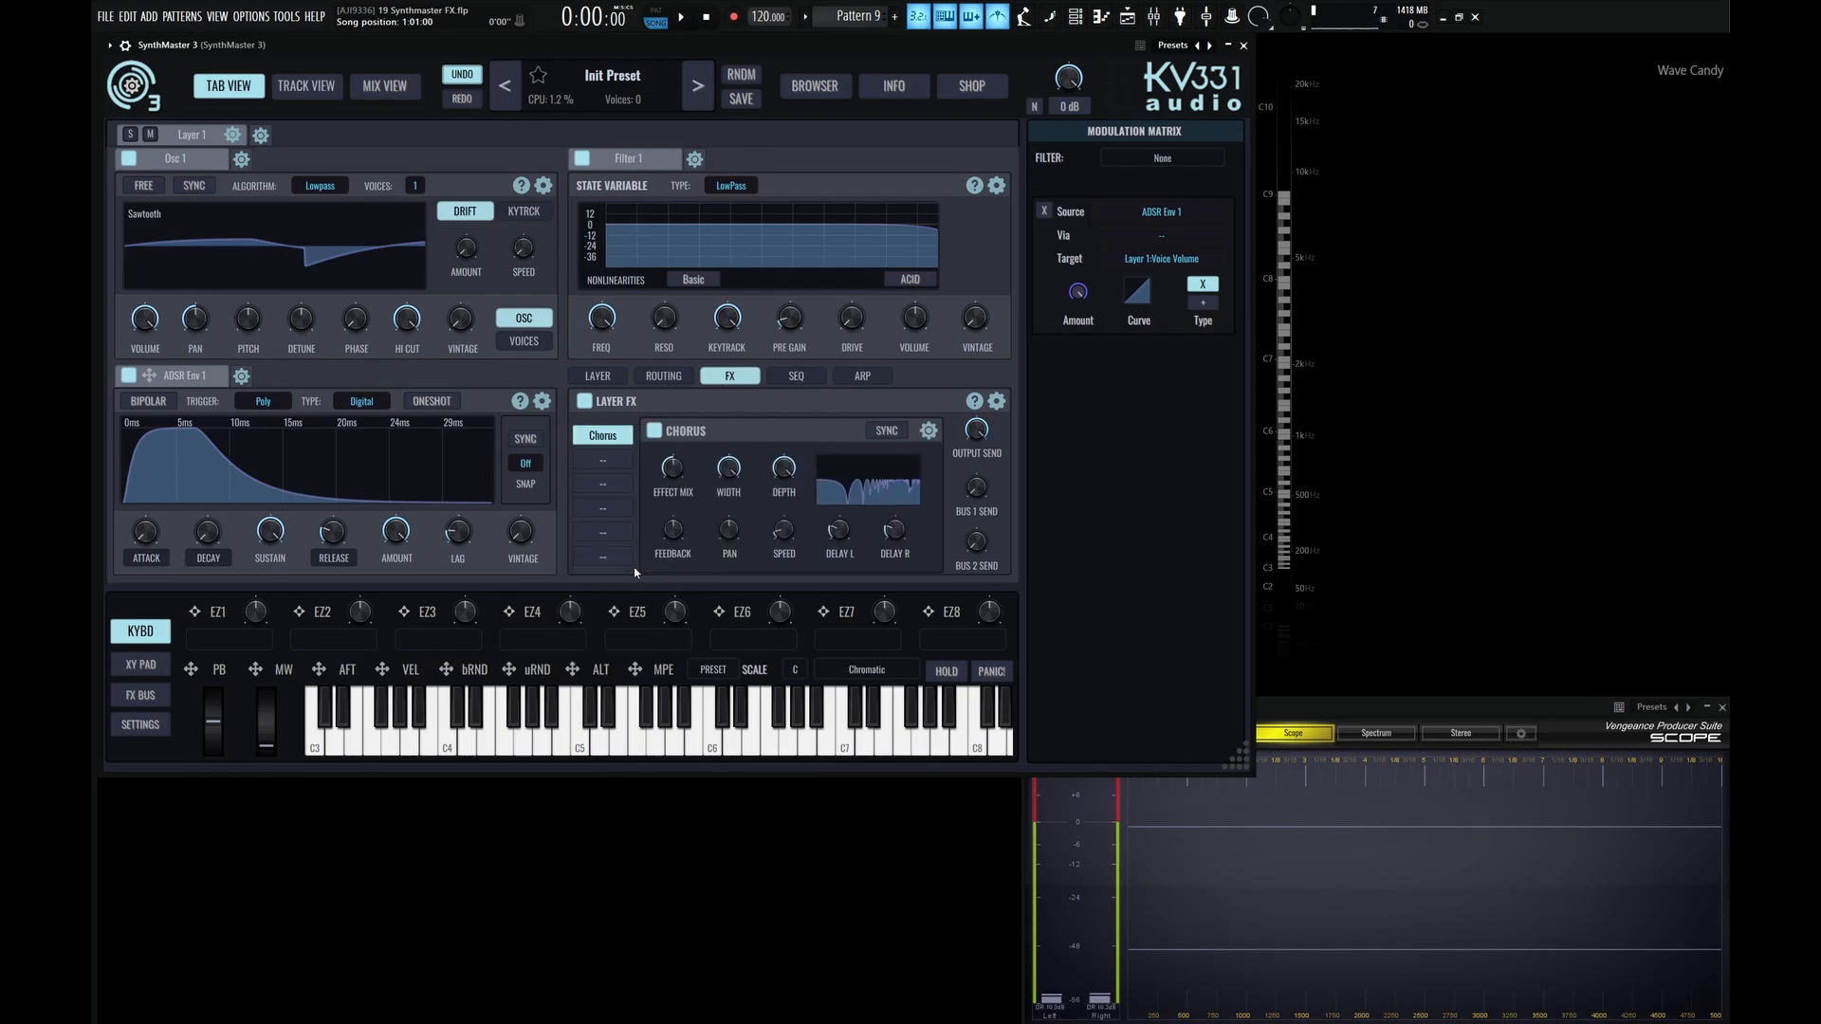
Play several notes to audition Layer 1 with the Chorus enabled.
key("z")
key("d")
key("b")
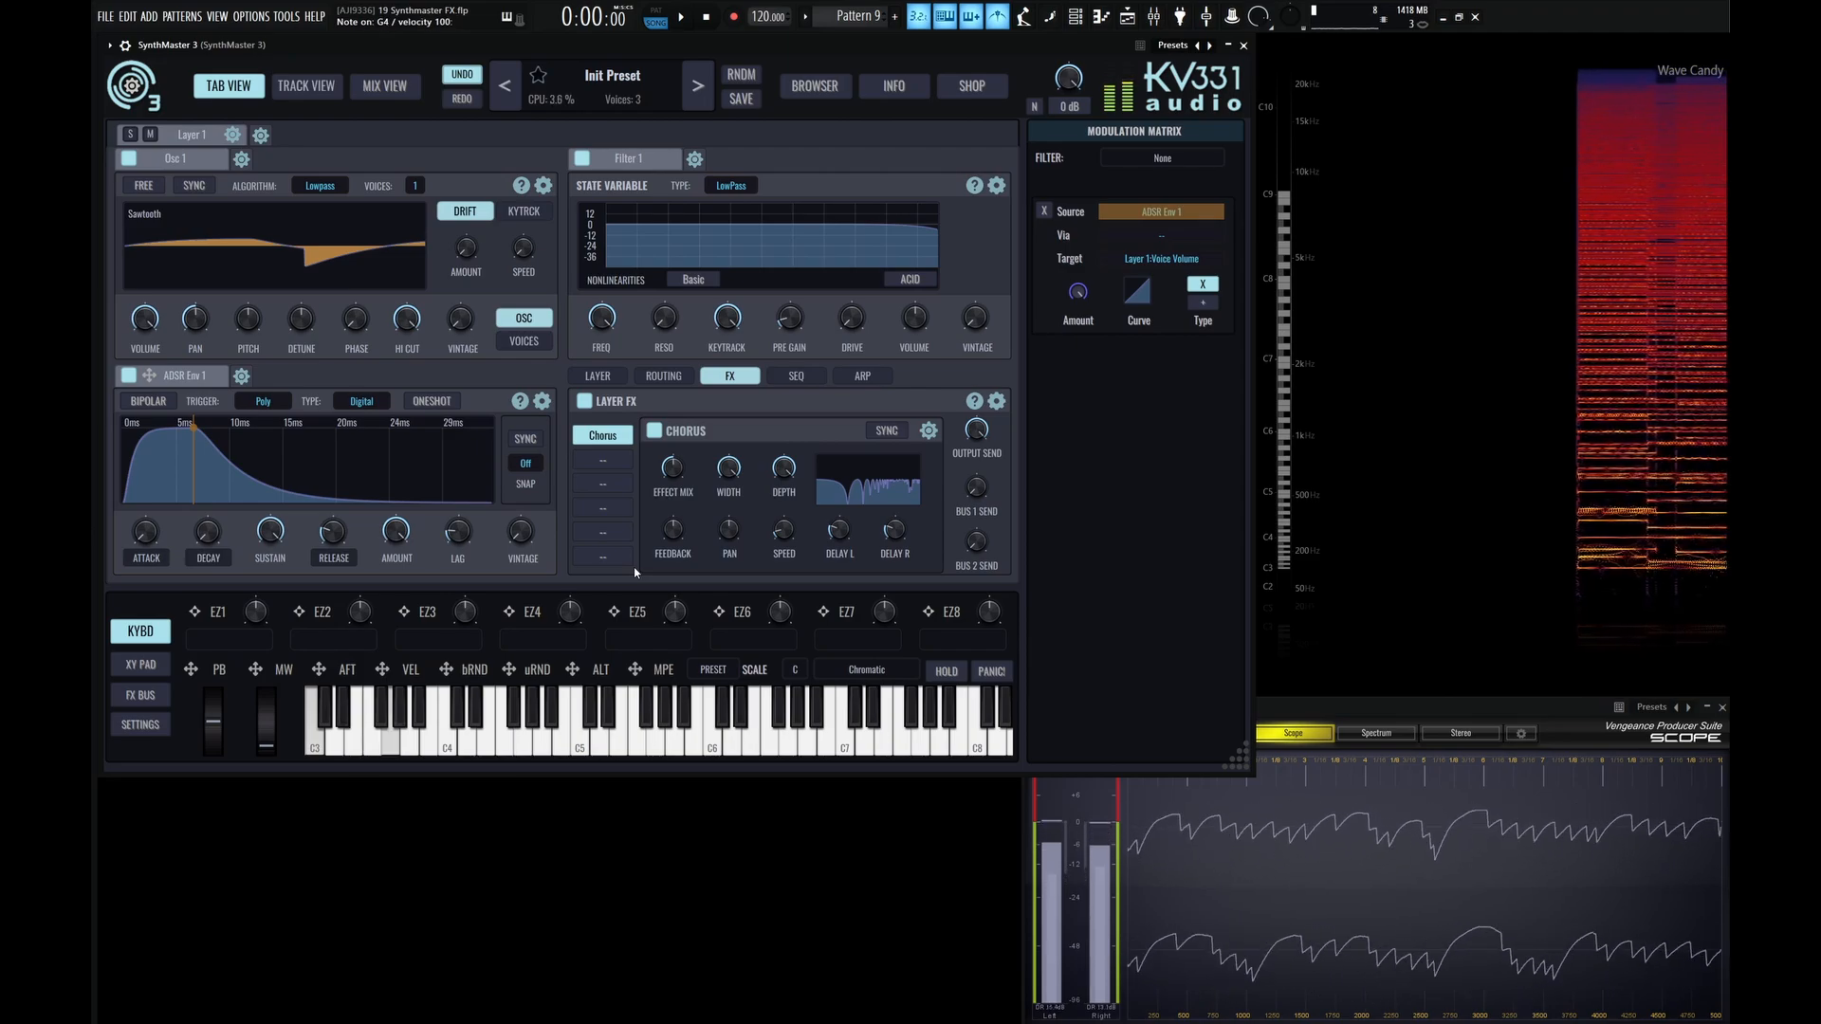
key("v")
key("h")
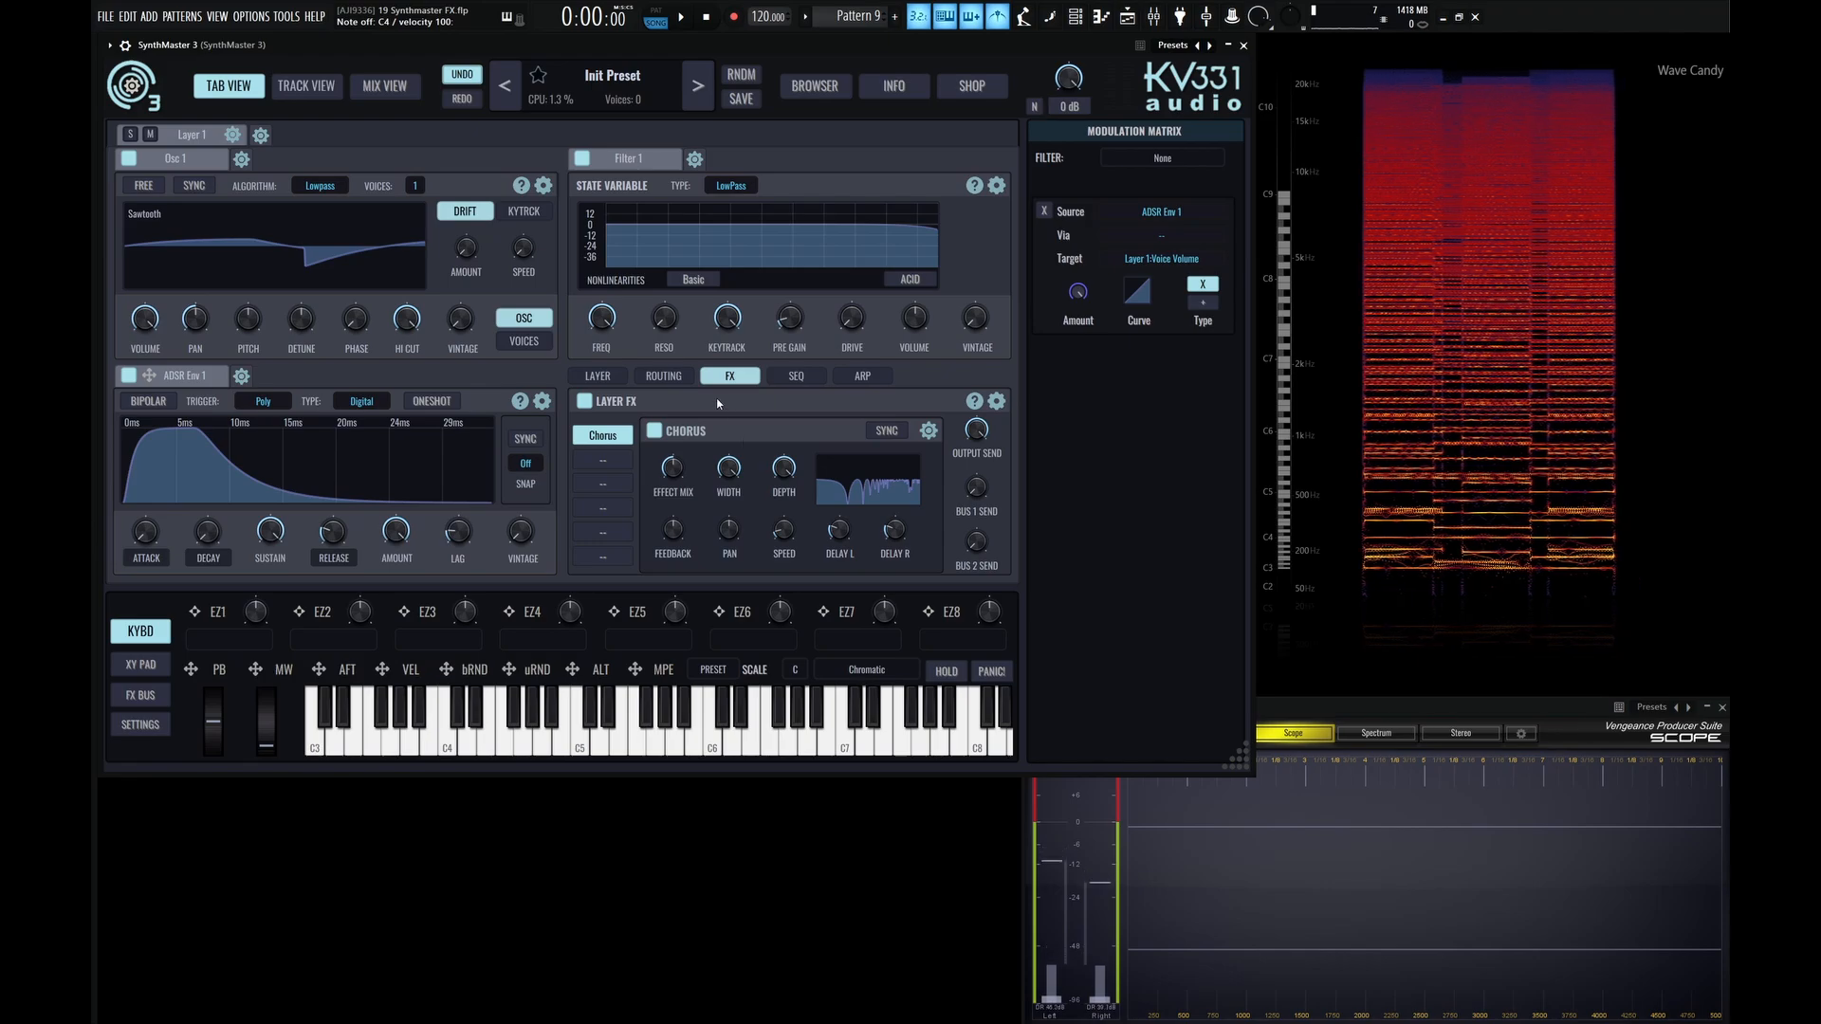
Bypass and re-enable the Chorus, and do the same for the whole Layer FX section, to compare the sound.
left_click(658, 432)
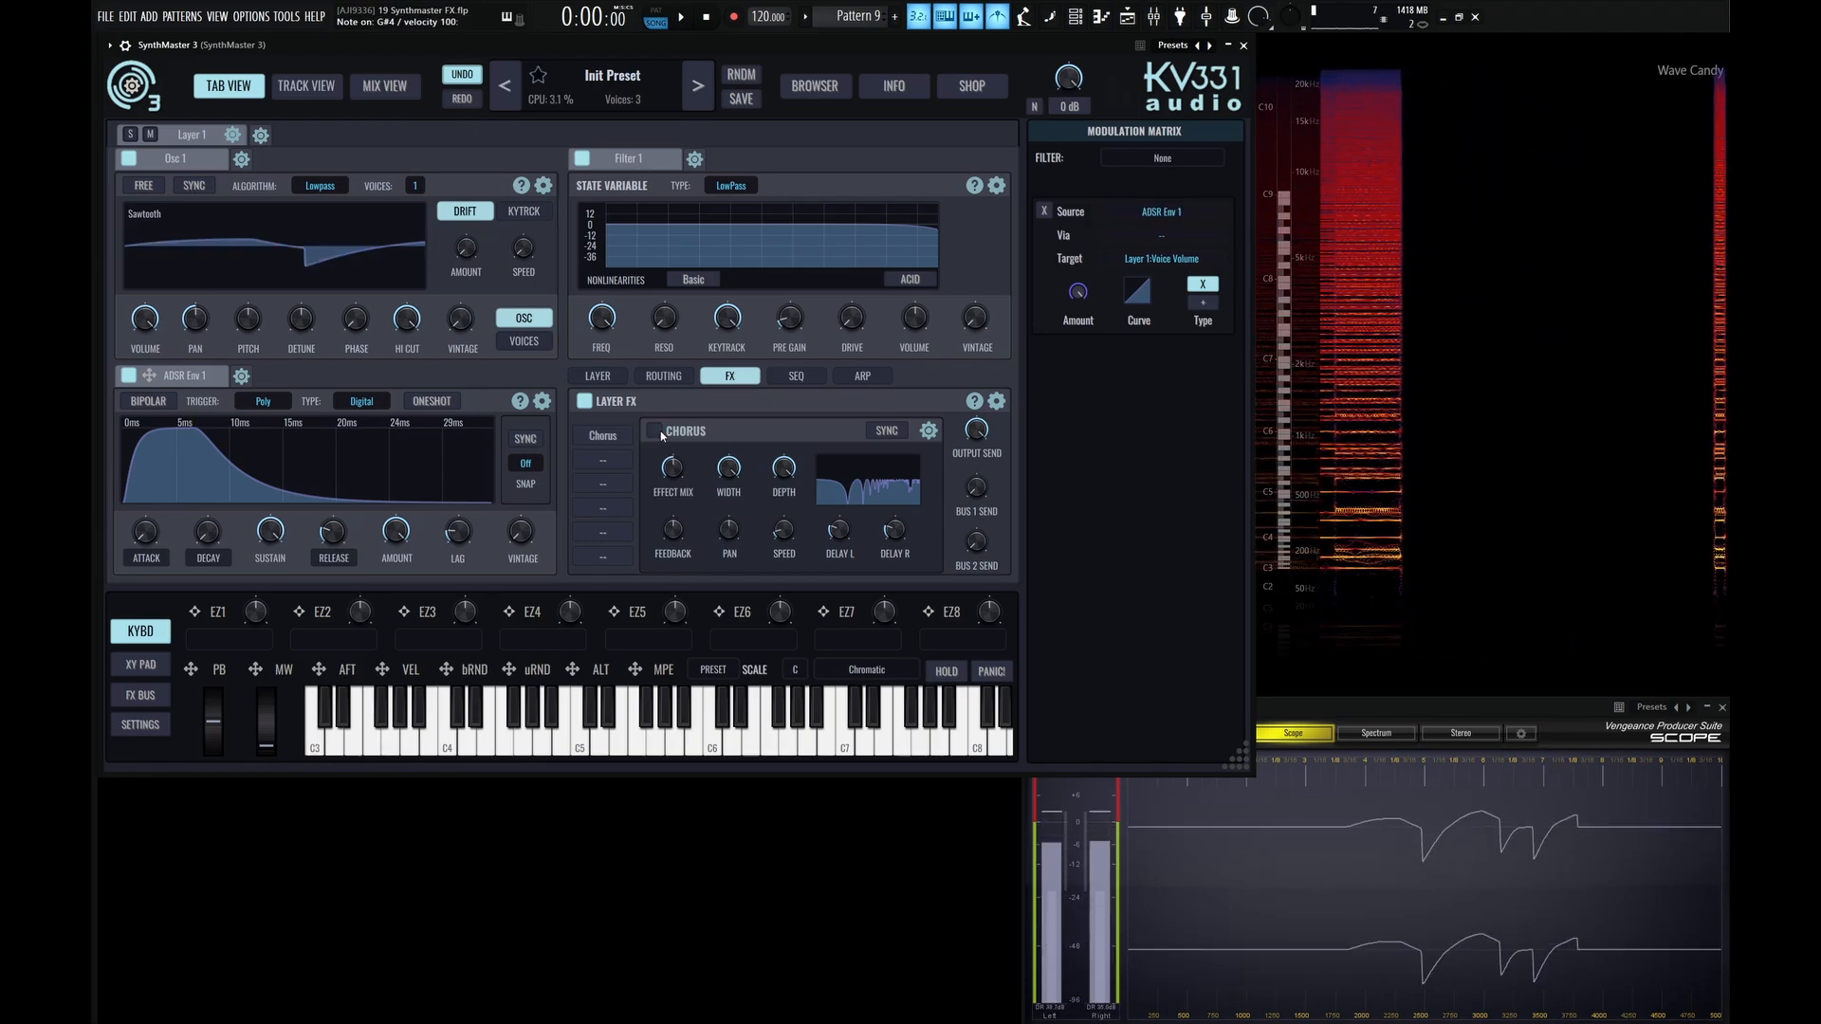
left_click(658, 432)
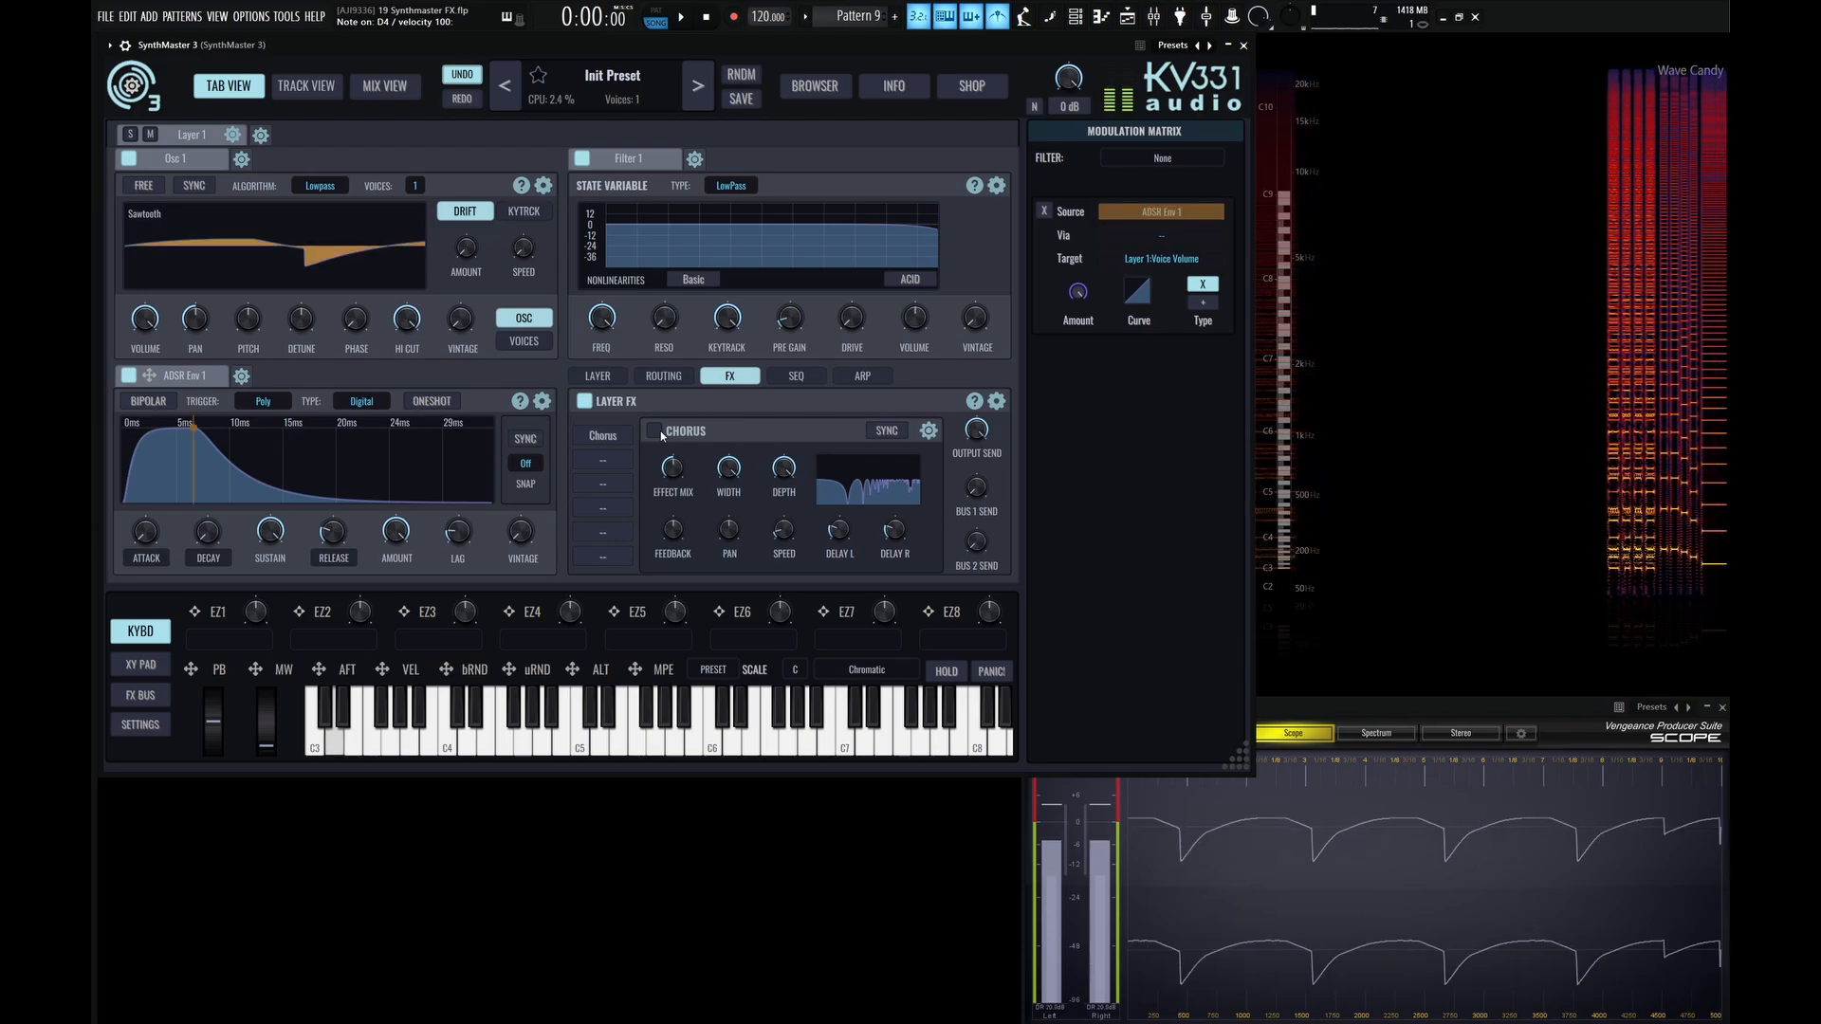
left_click(585, 403)
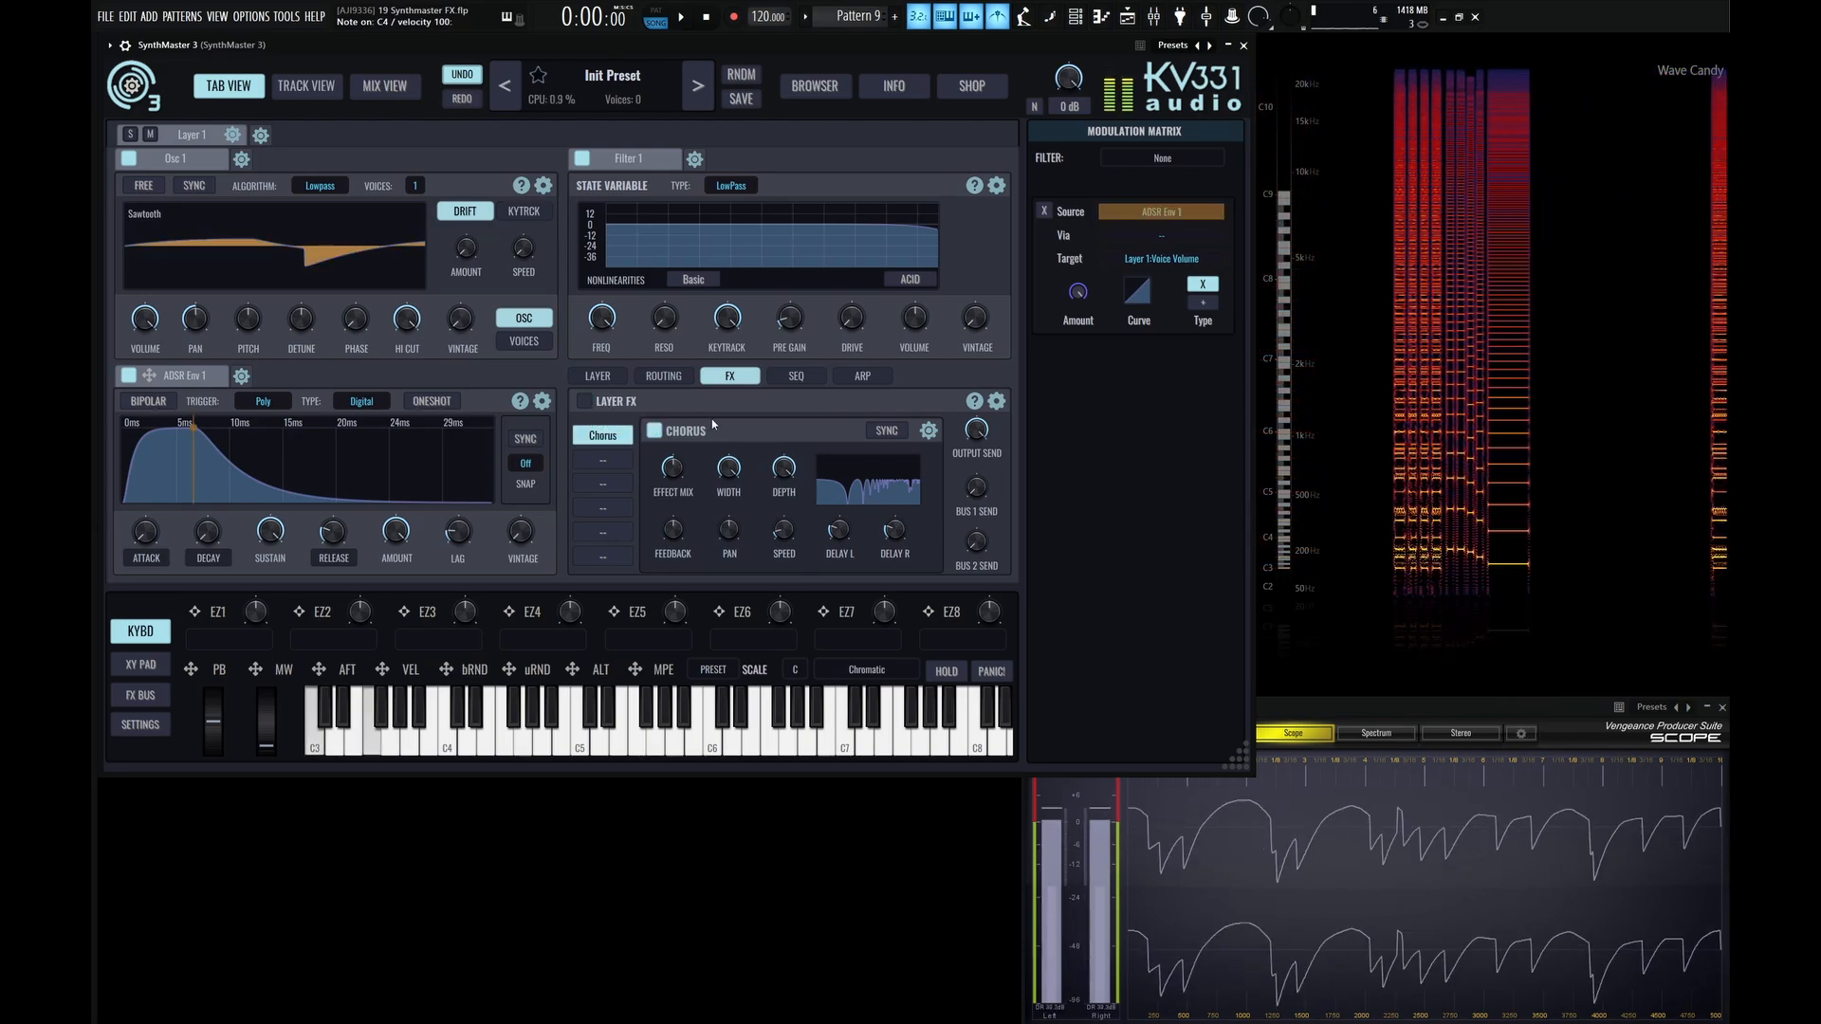
left_click(585, 402)
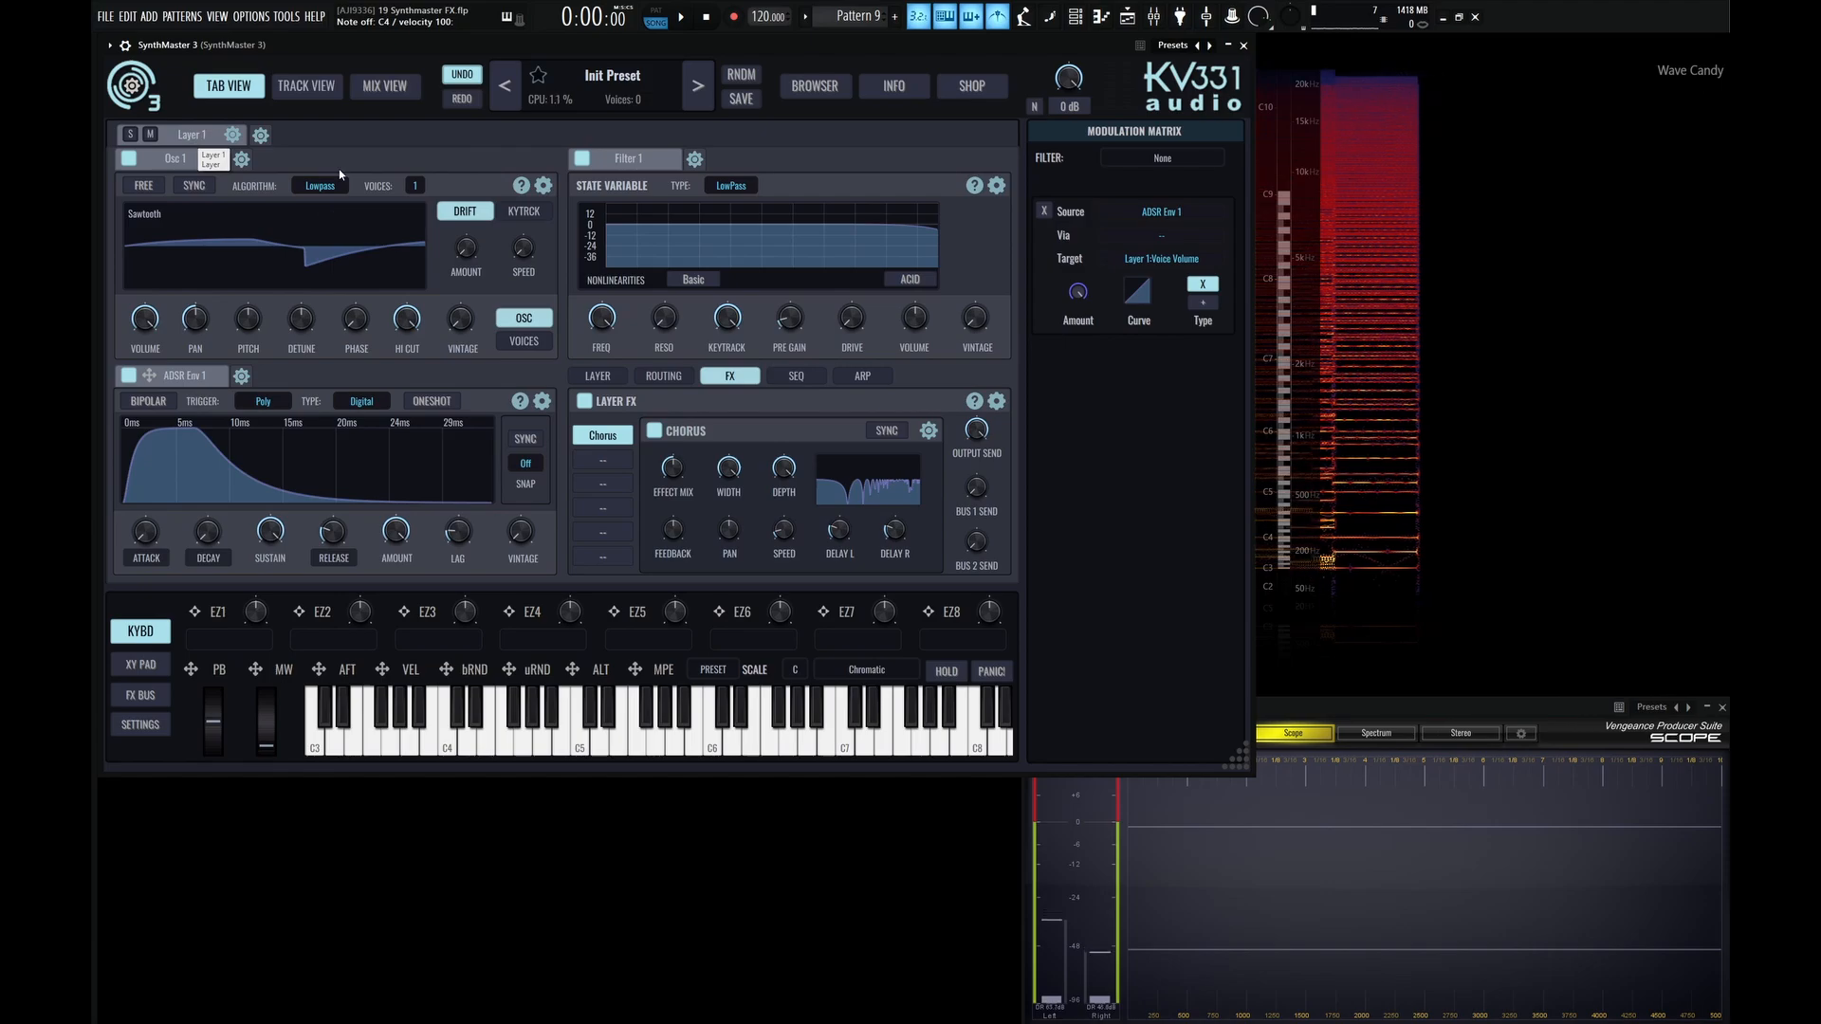
Add a second layer and load a Phaser into its first Layer FX slot.
left_click(260, 135)
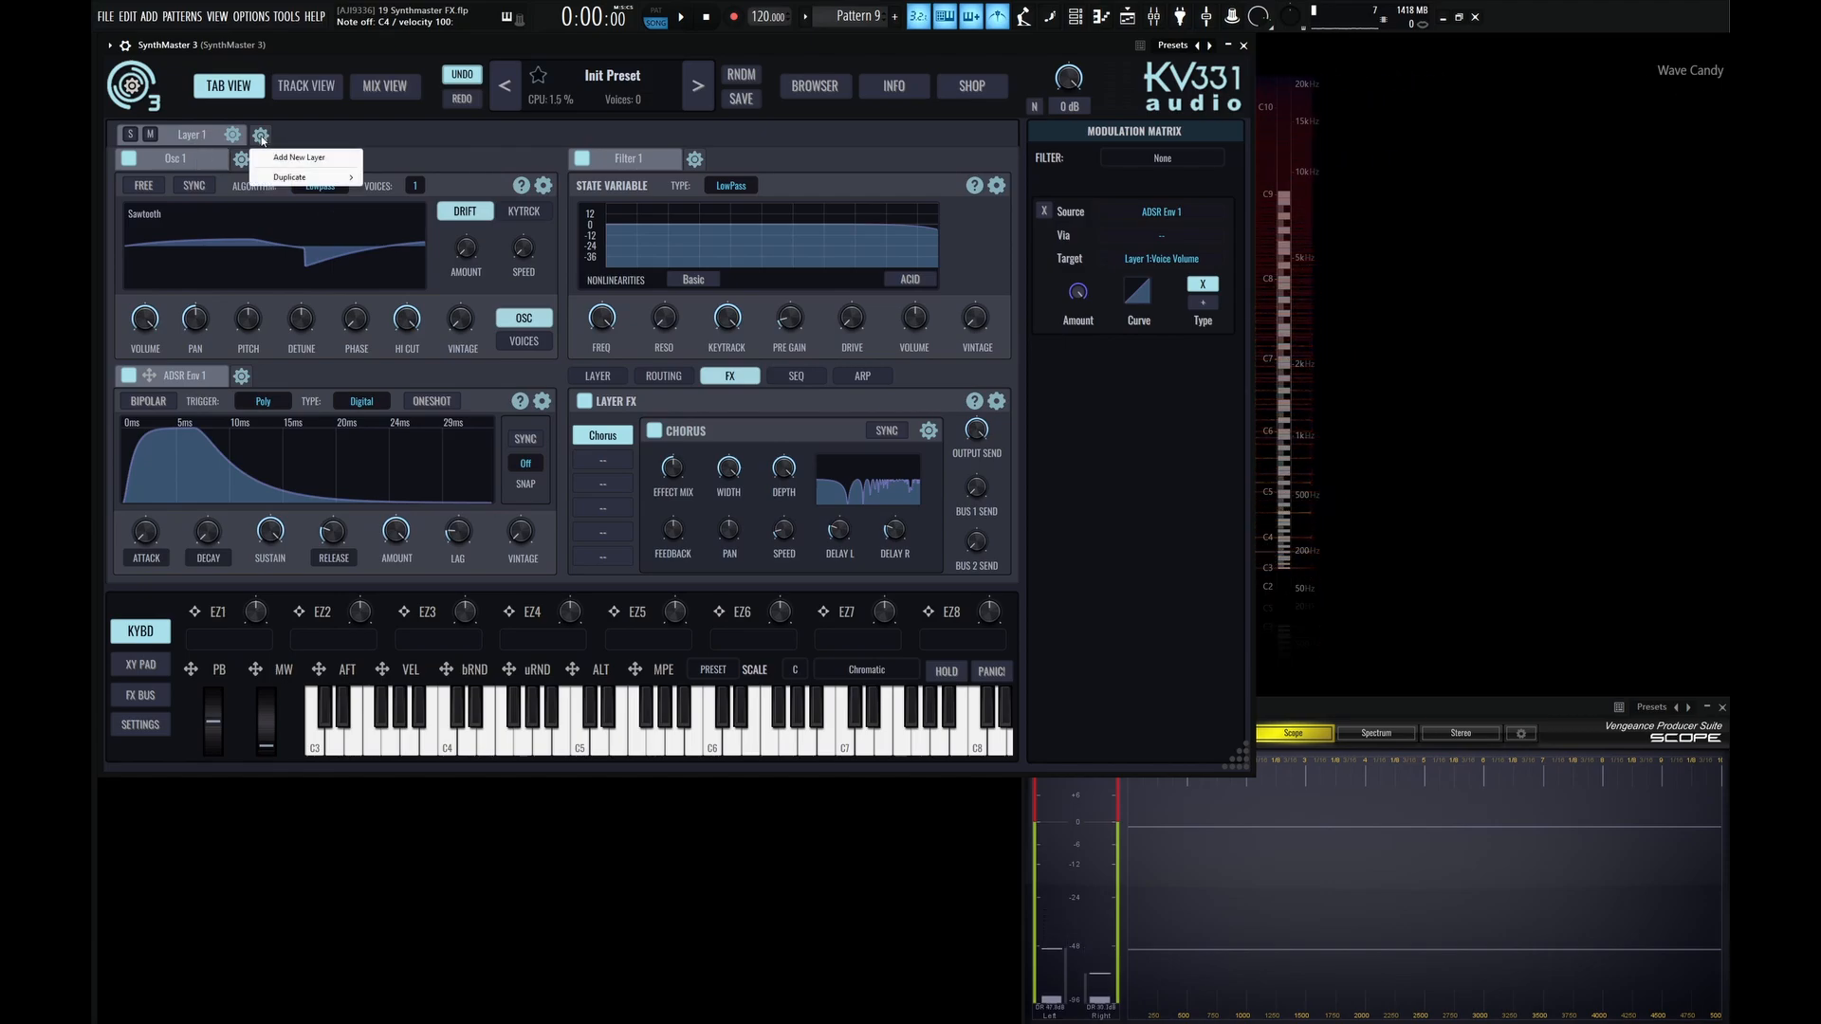
left_click(302, 159)
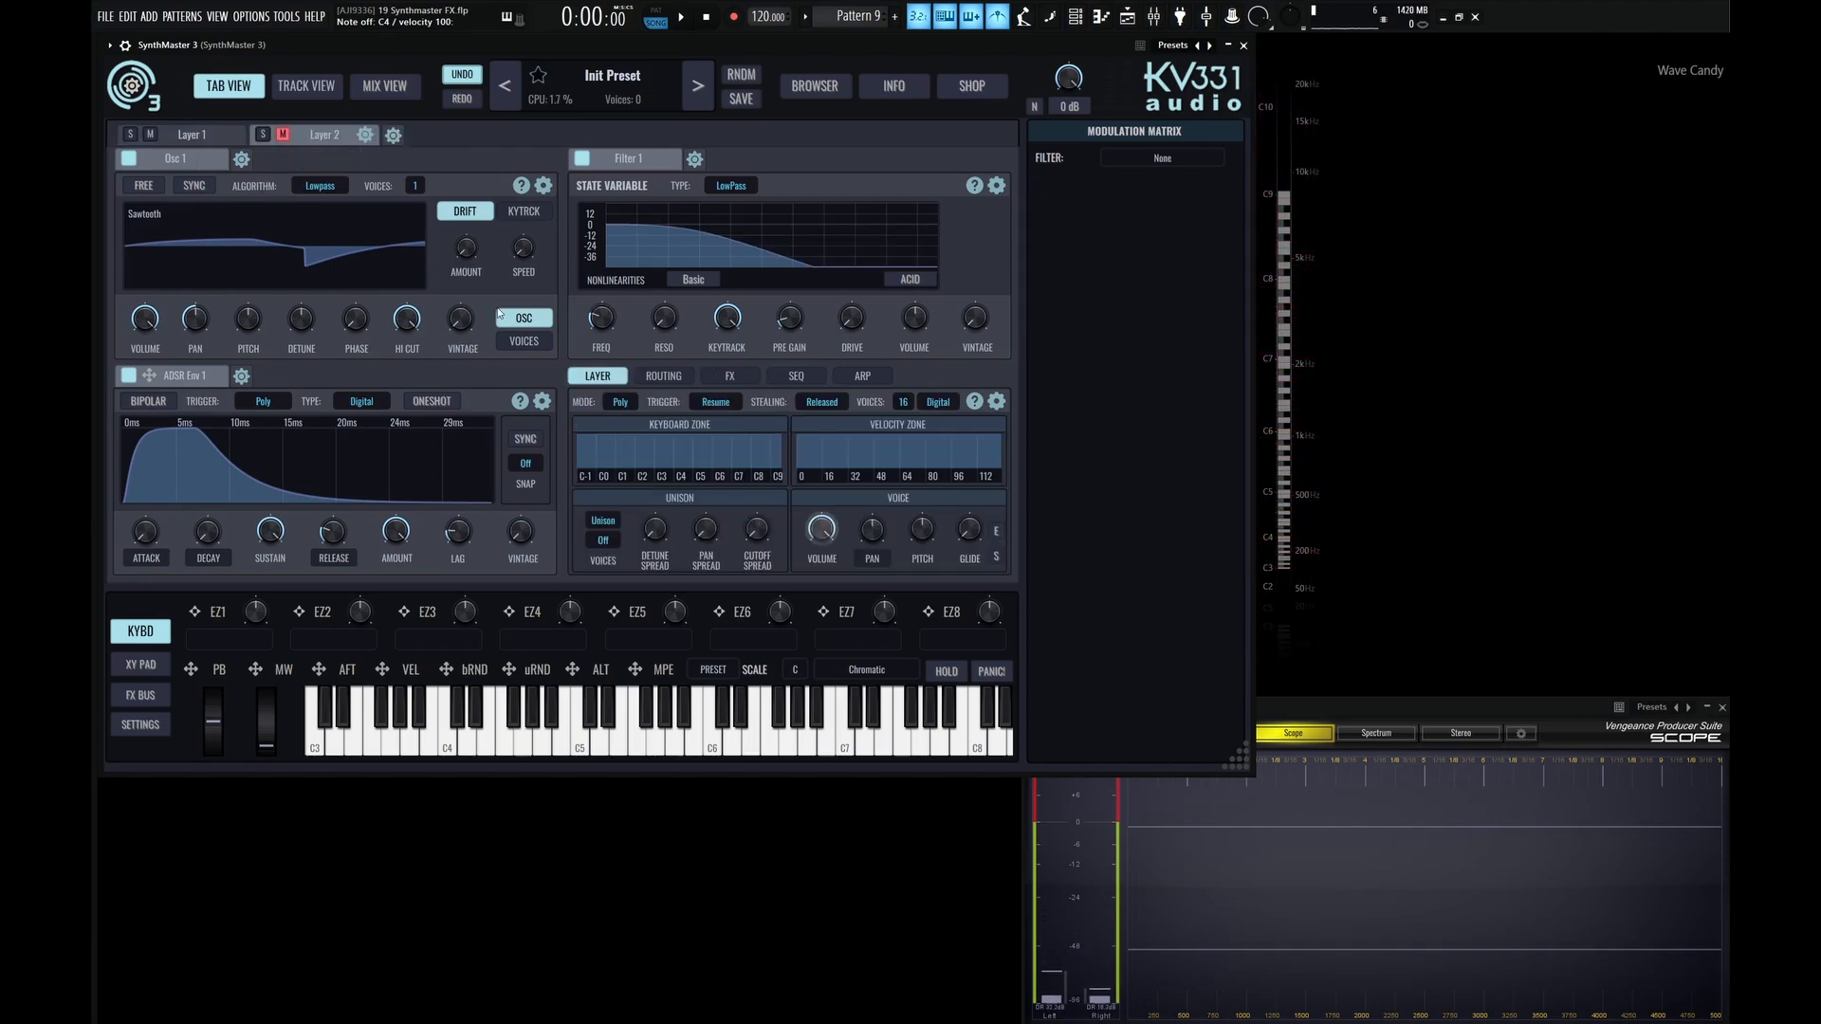
left_click(730, 374)
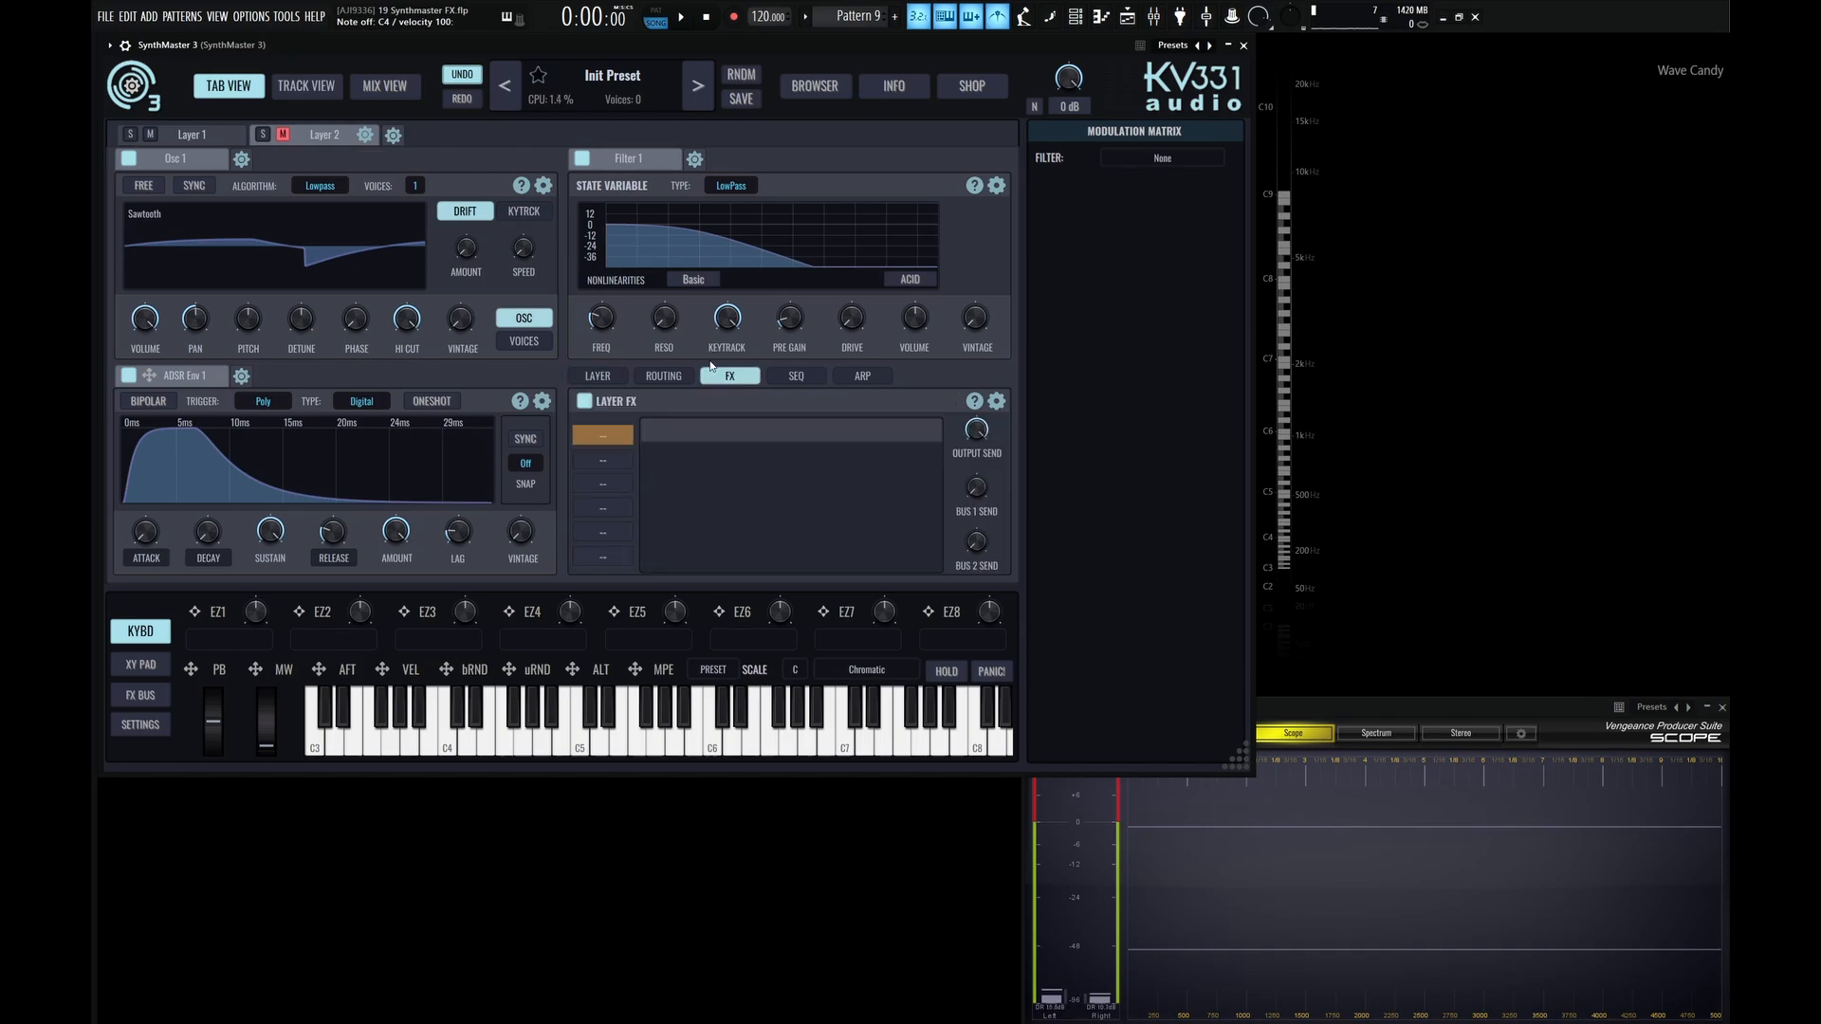
left_click(603, 438)
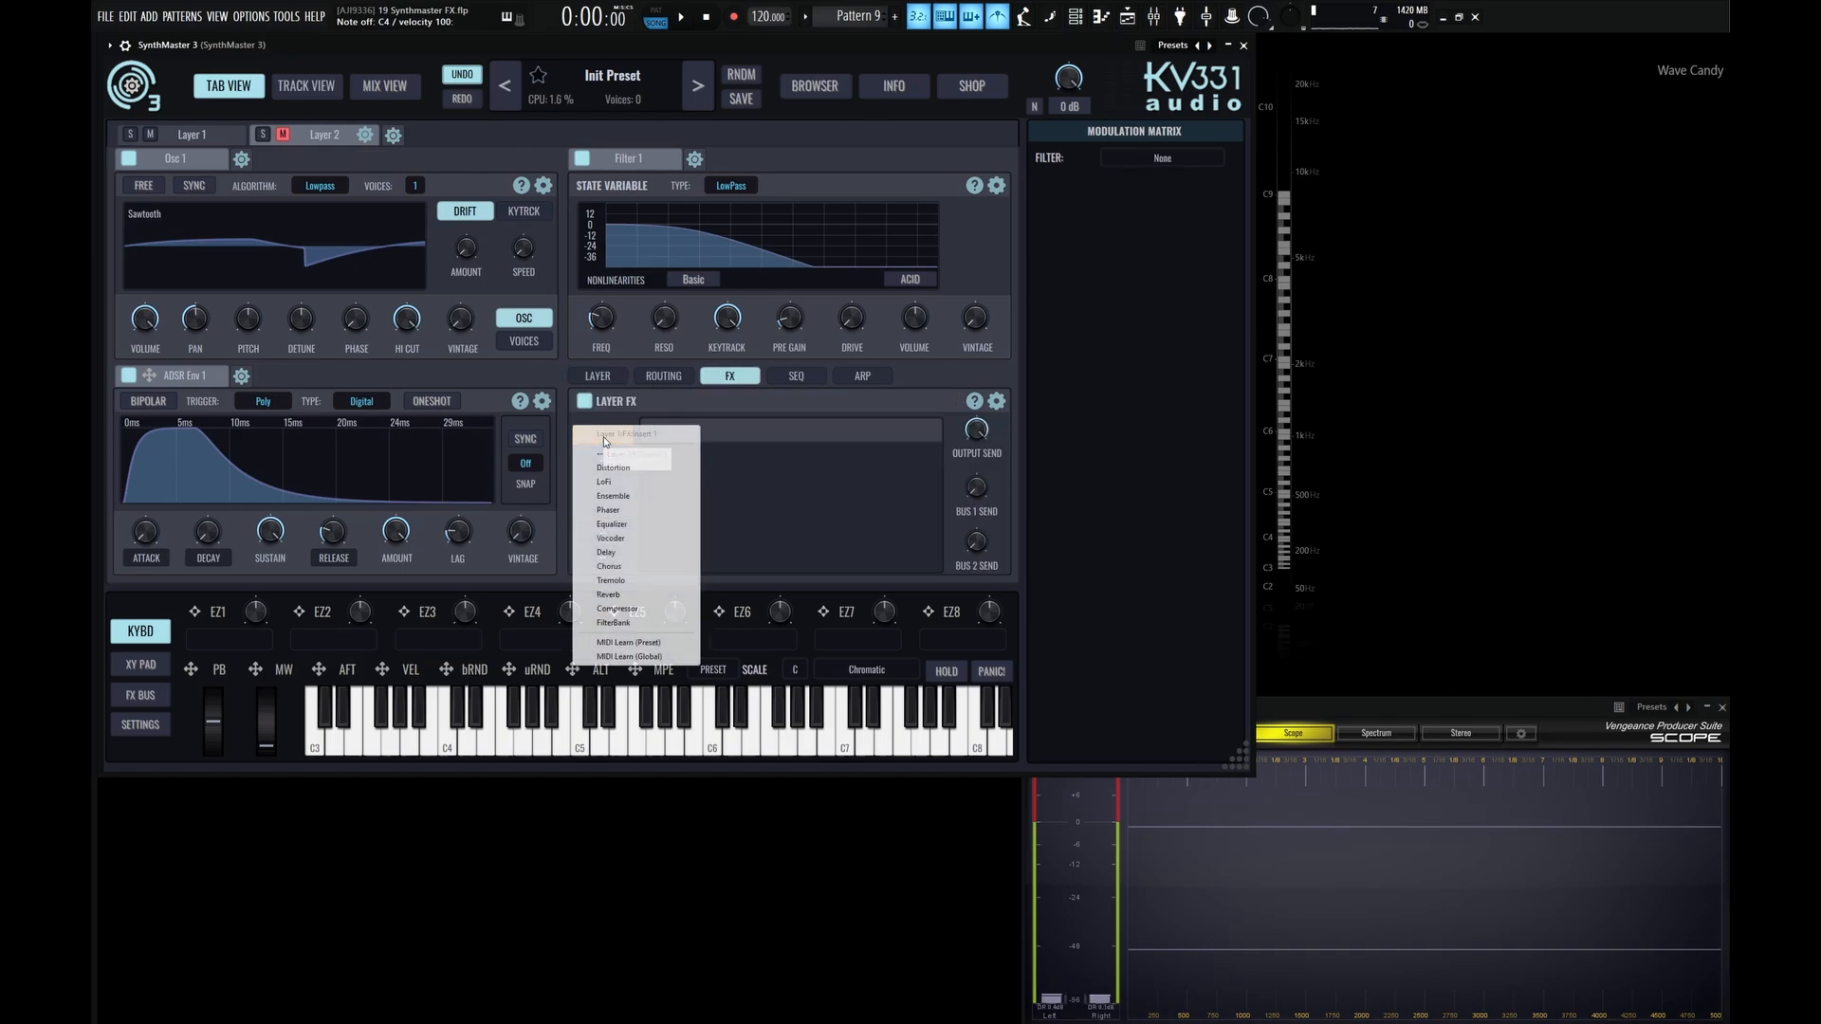
left_click(608, 511)
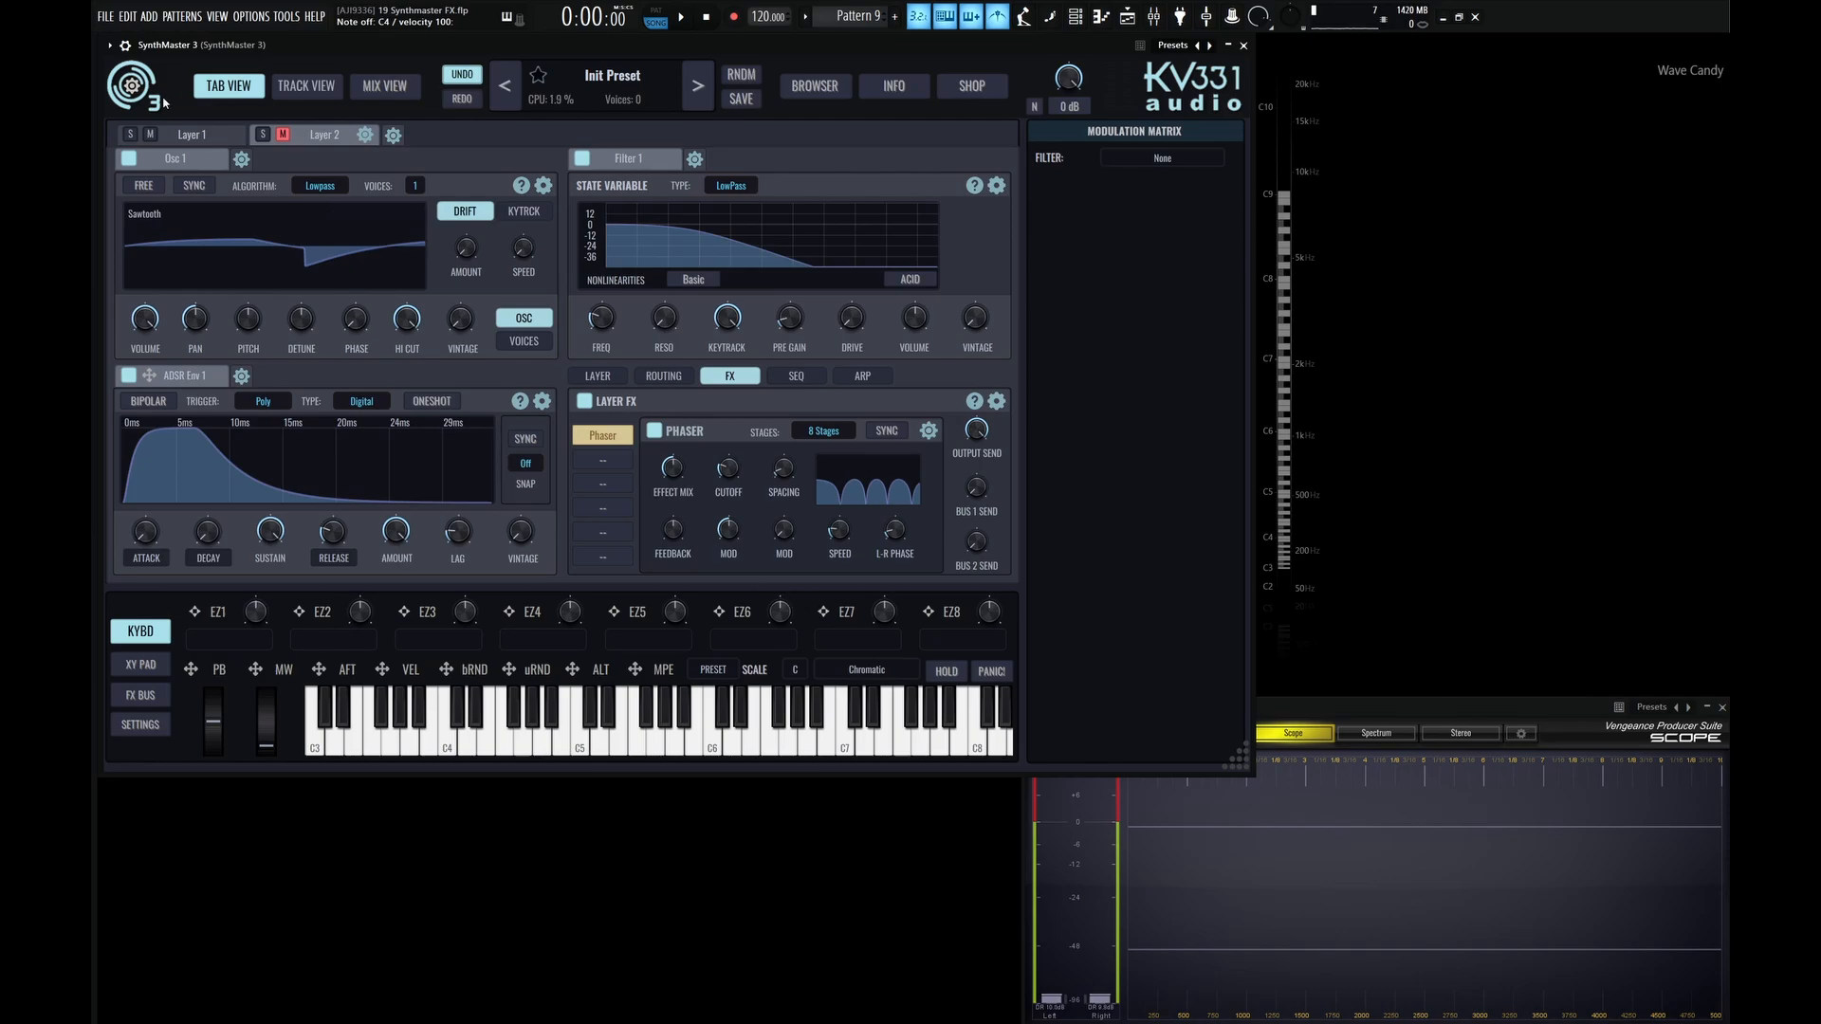
Mute Layer 1, unmute Layer 2, raise Layer 2's Filter 1 cutoff, and return to Layer 1.
left_click(149, 134)
left_click(283, 134)
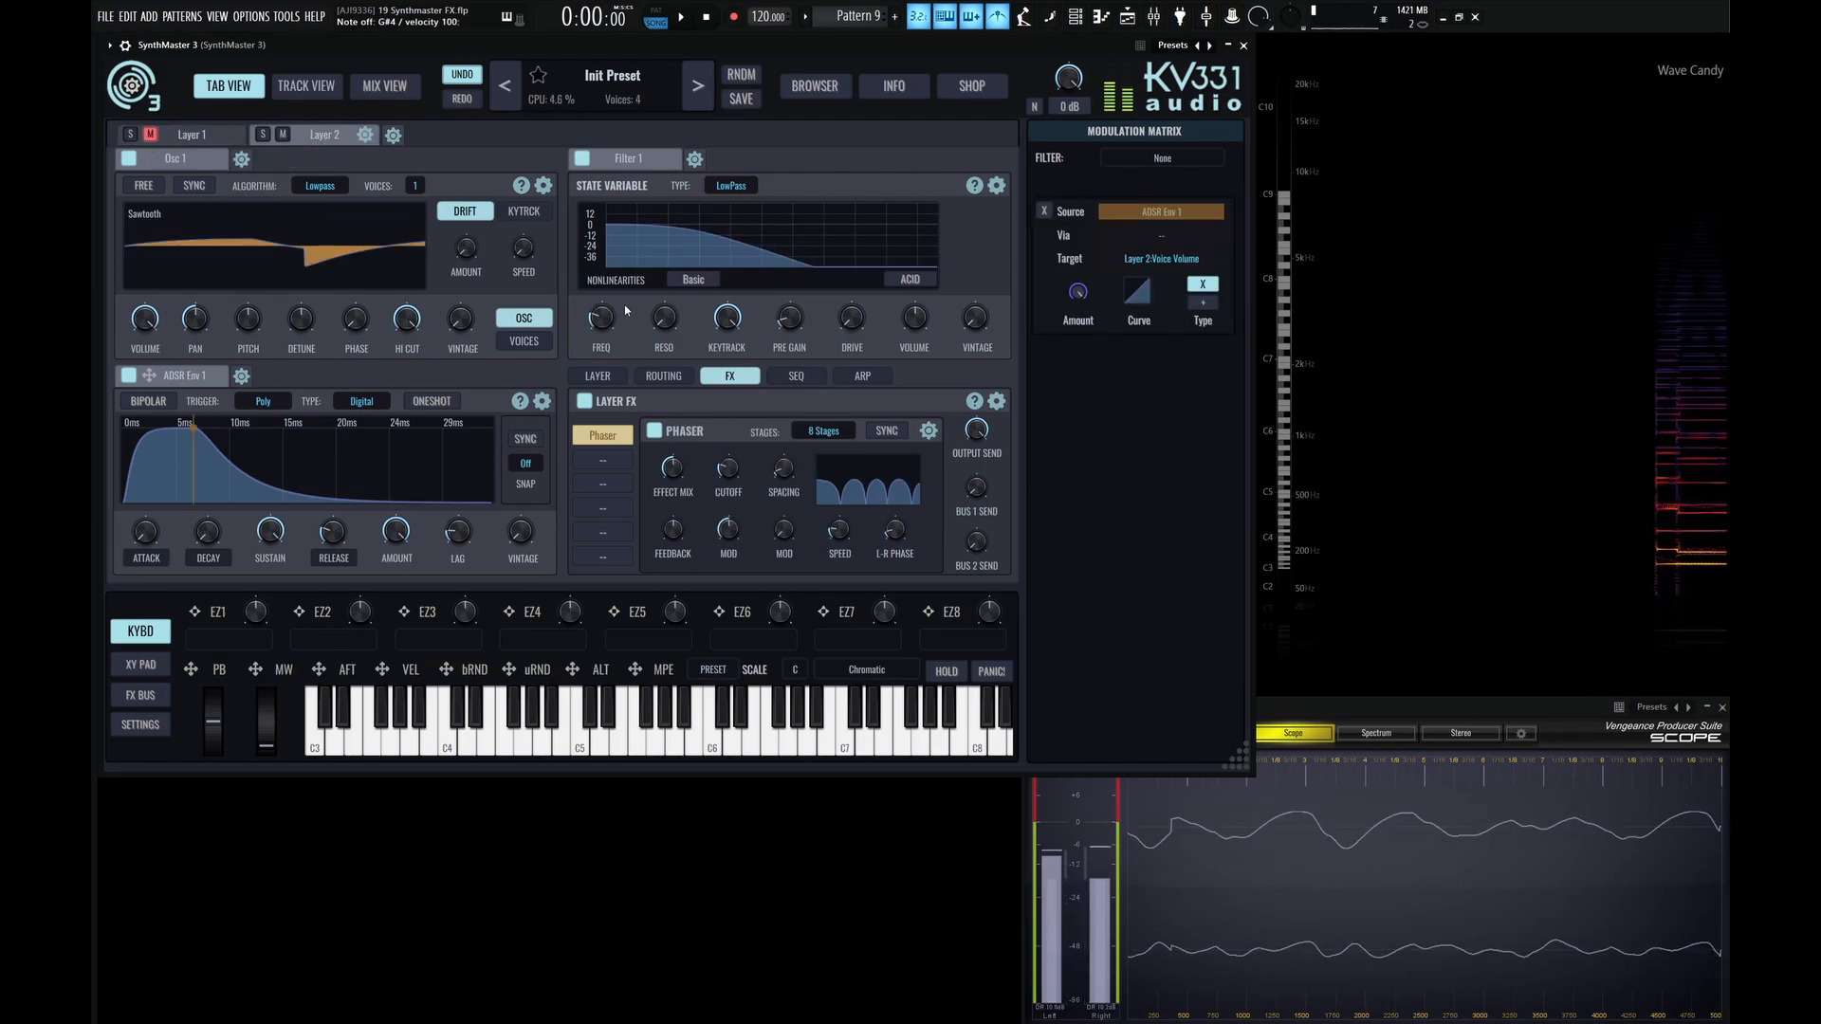
left_click_drag(605, 318, 596, 326)
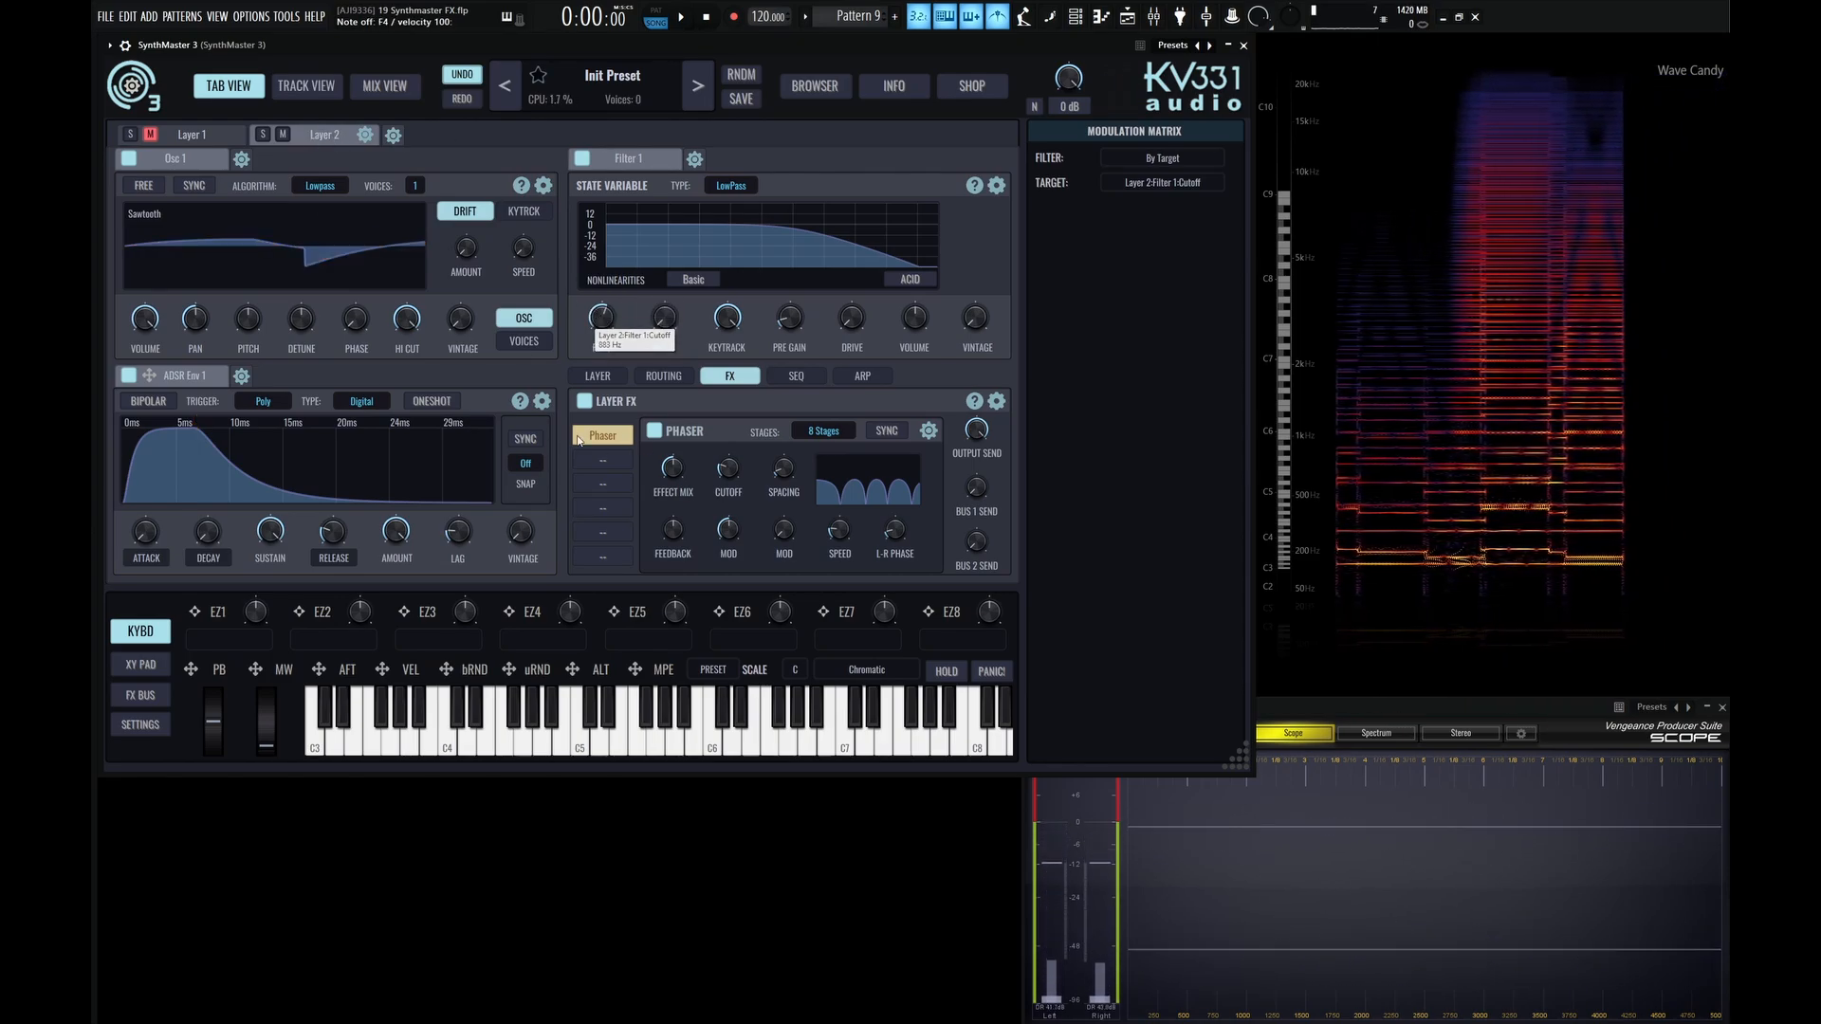
left_click(281, 135)
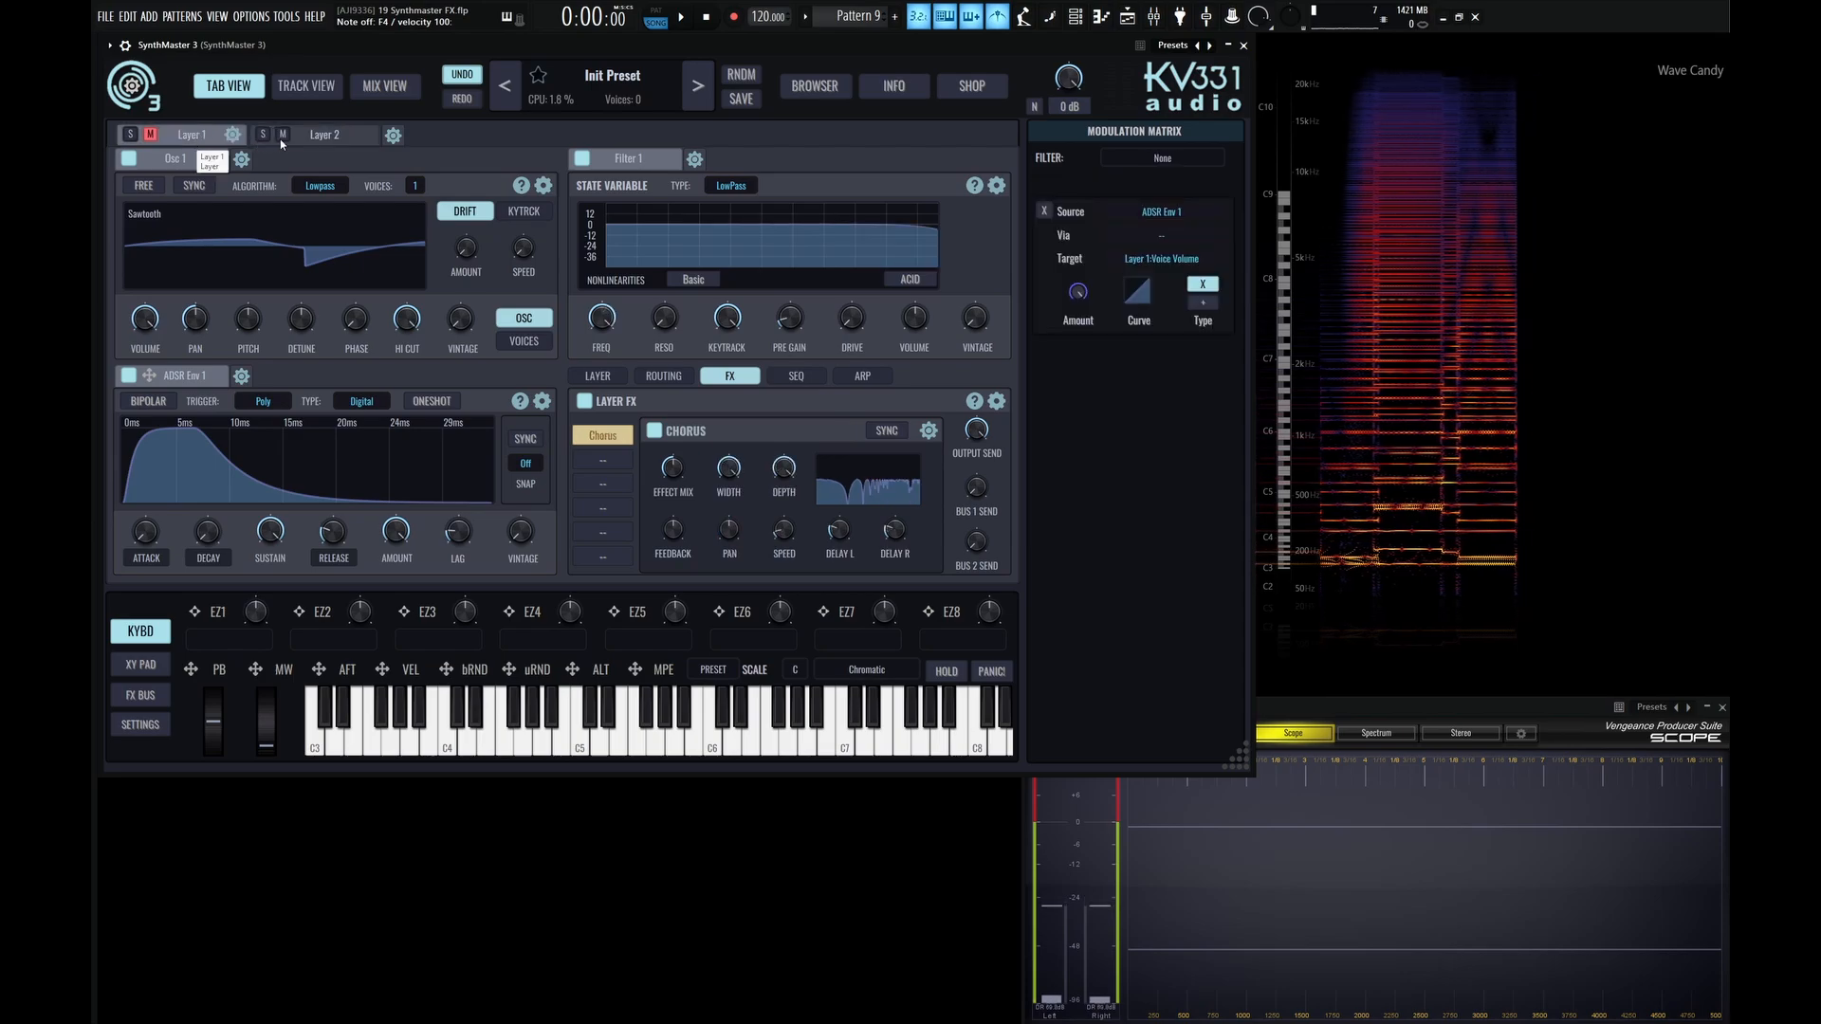
left_click(189, 135)
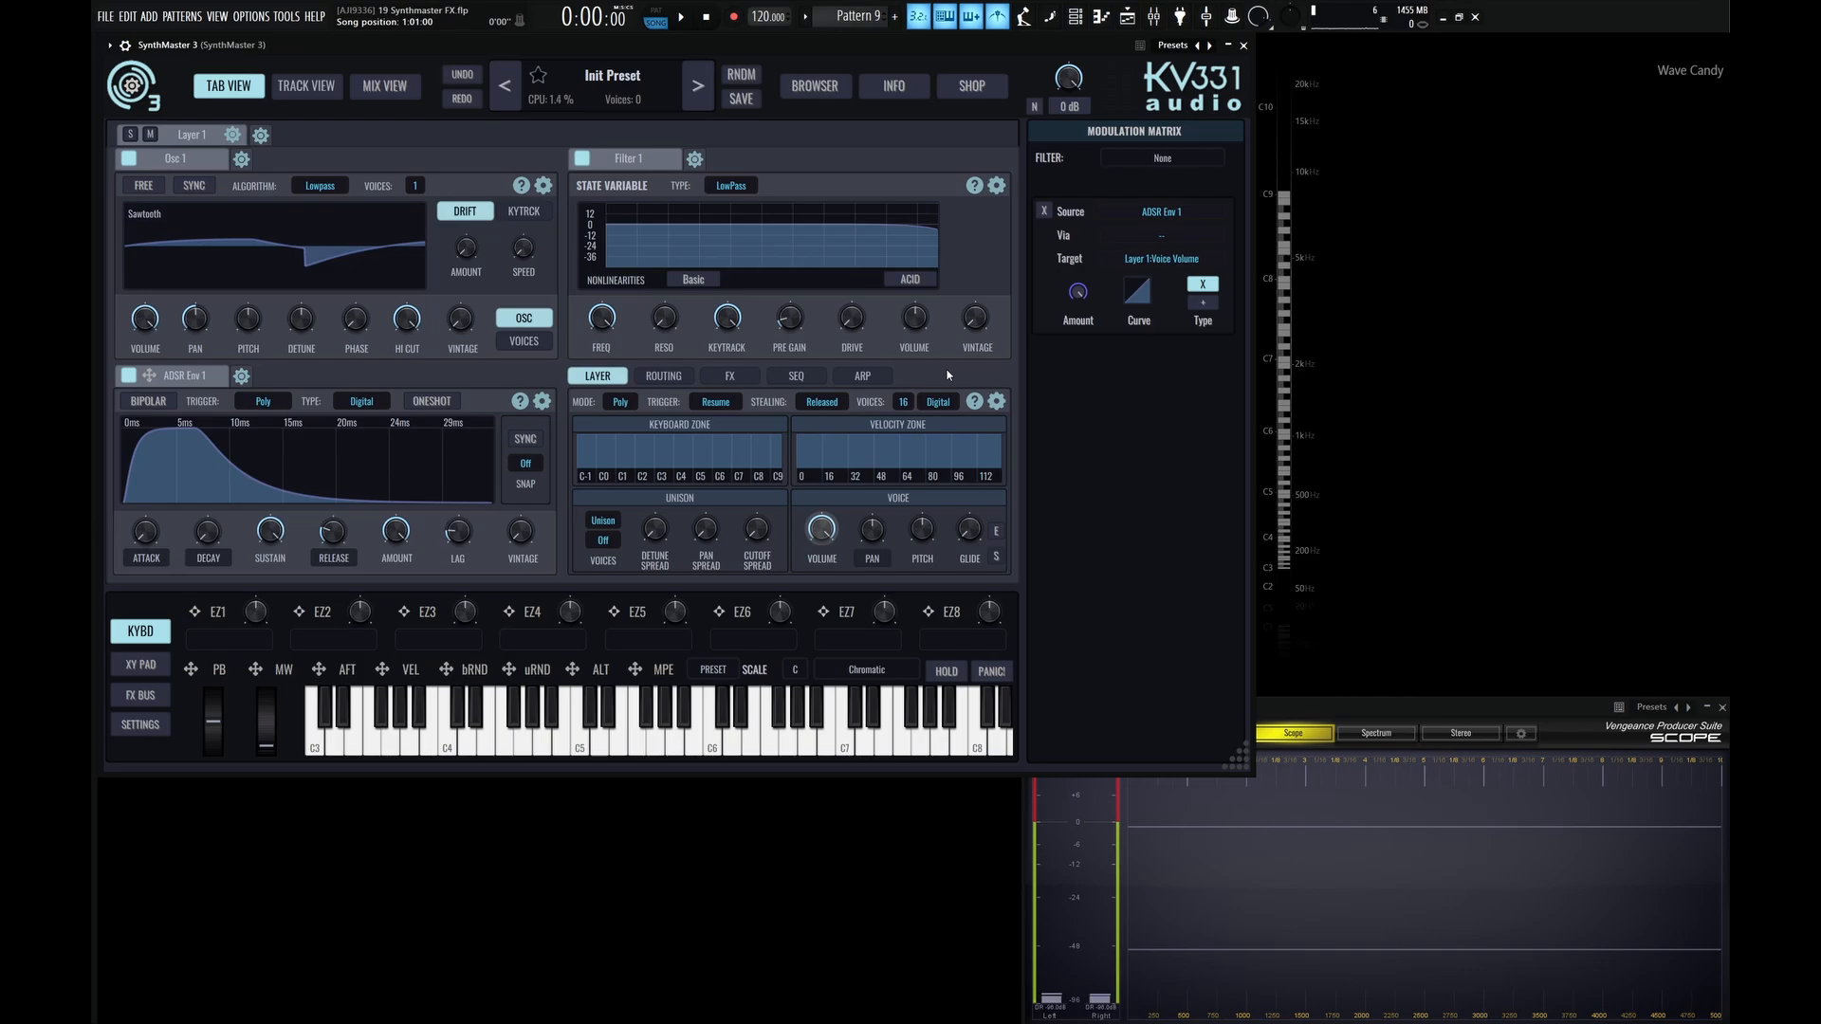
Load Distortion, LoFi and Ensemble into the first three Layer FX slots of Layer 1.
left_click(732, 377)
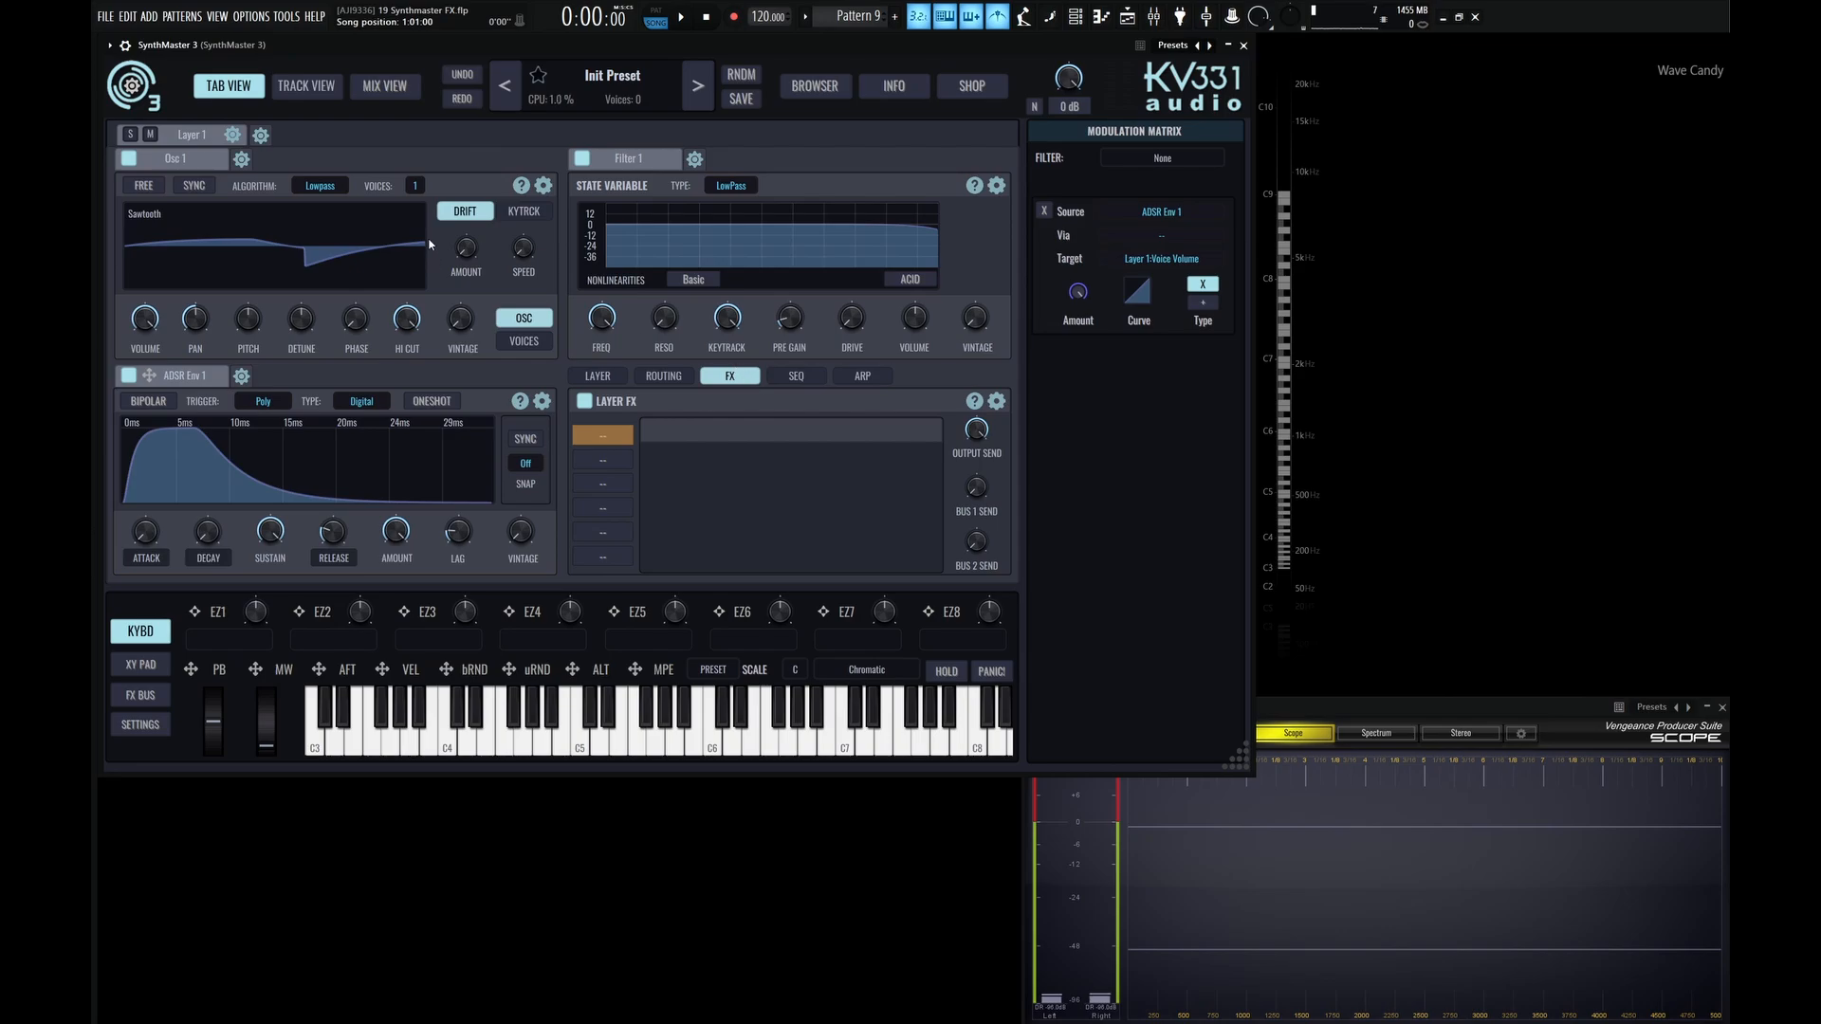
left_click(593, 435)
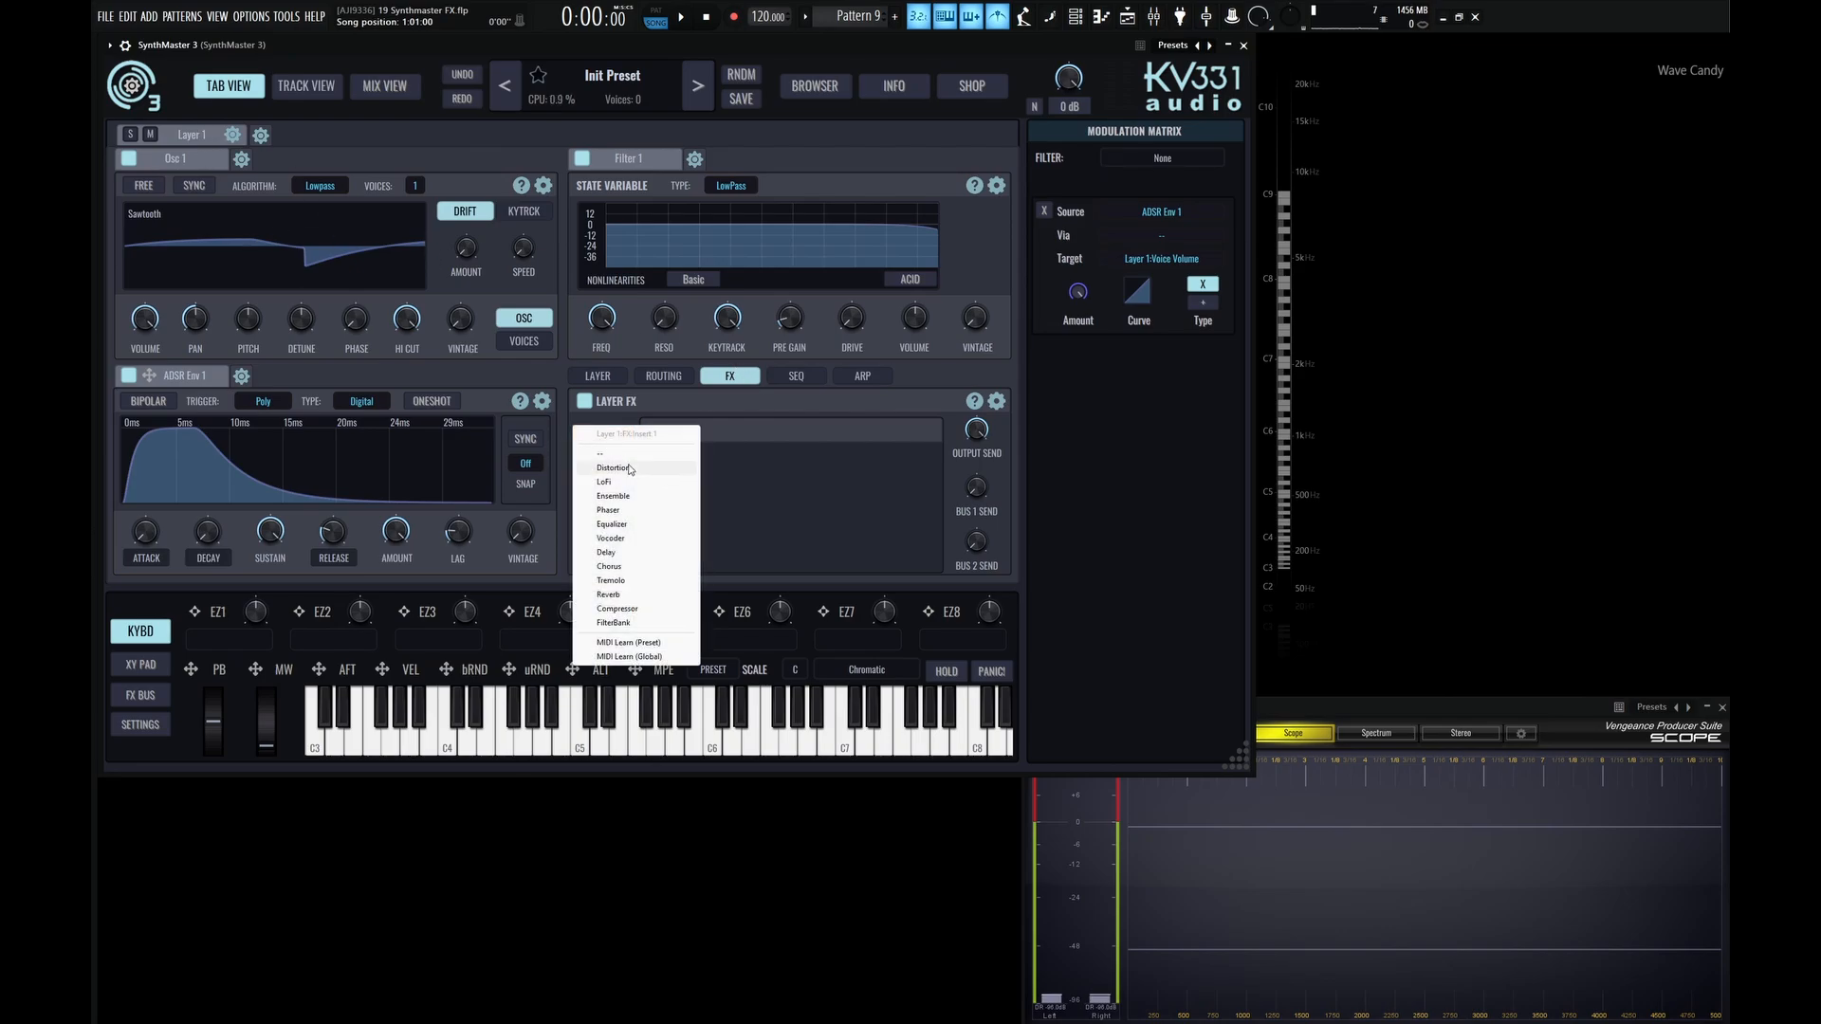
left_click(612, 467)
left_click(612, 460)
left_click(611, 505)
left_click(602, 484)
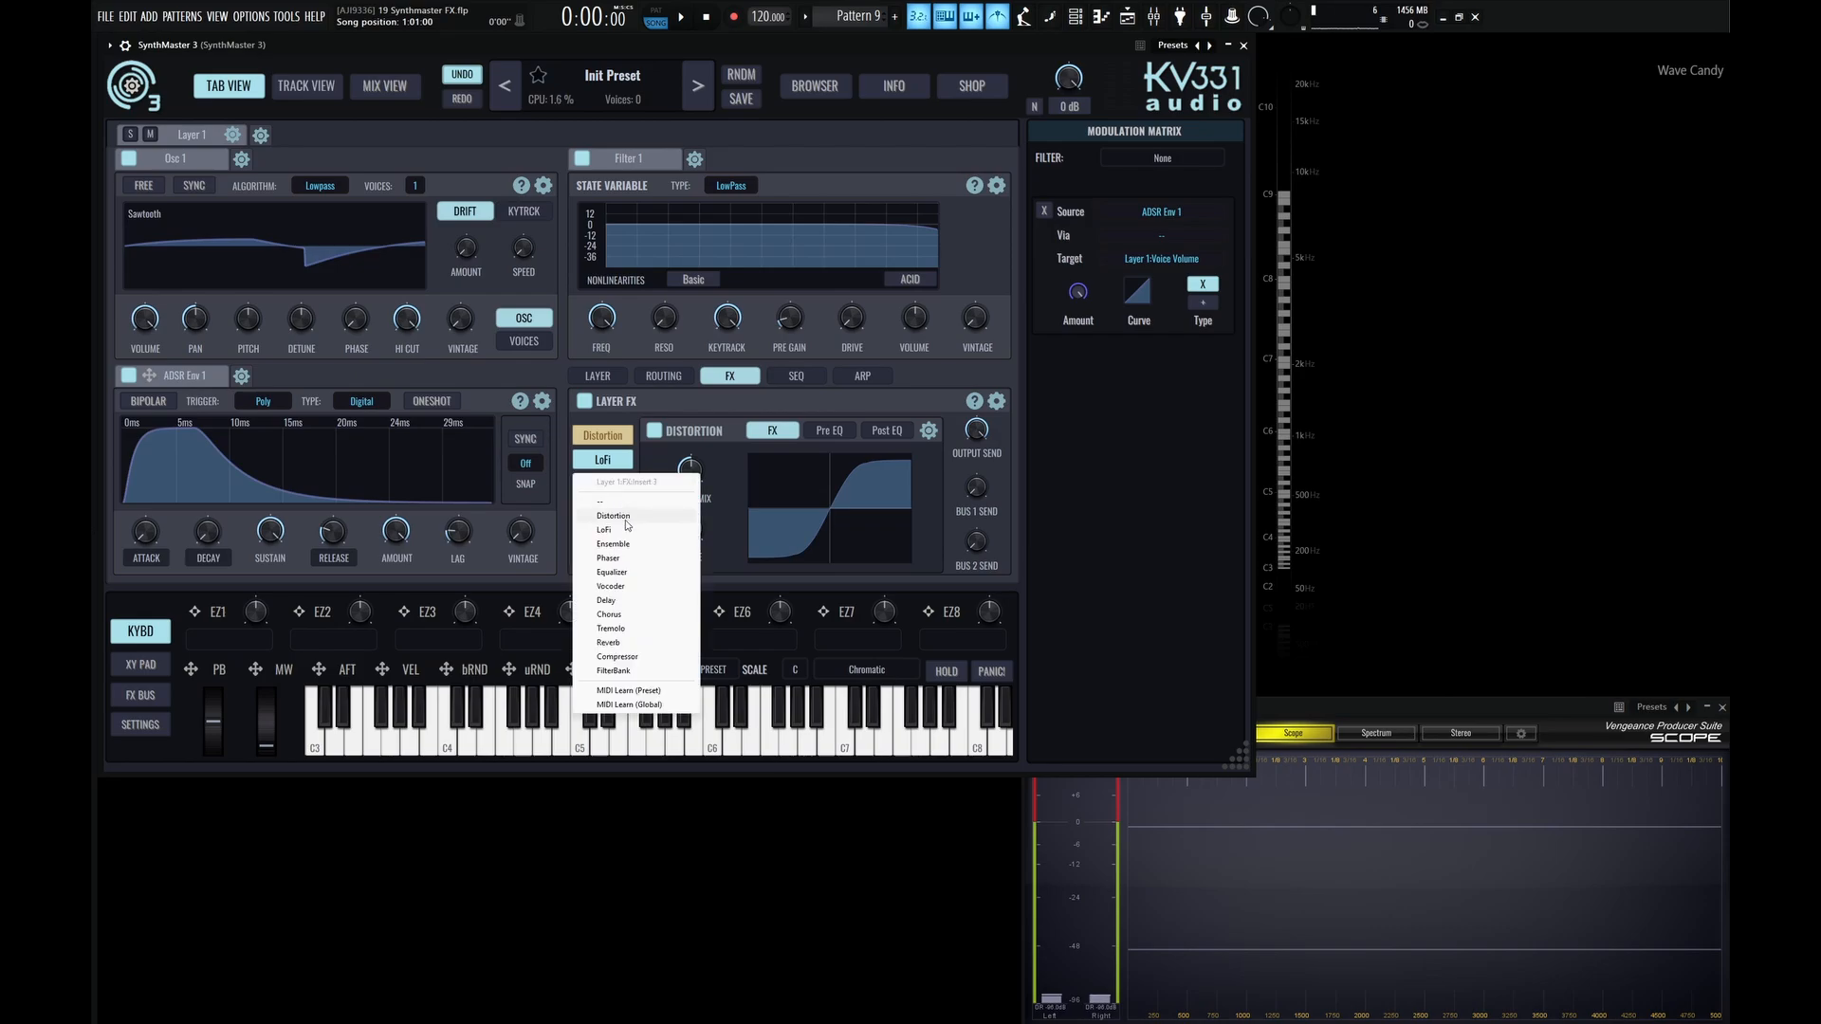
left_click(613, 543)
Look through the settings of Layer 1's LoFi, Ensemble and Distortion effects.
left_click(609, 466)
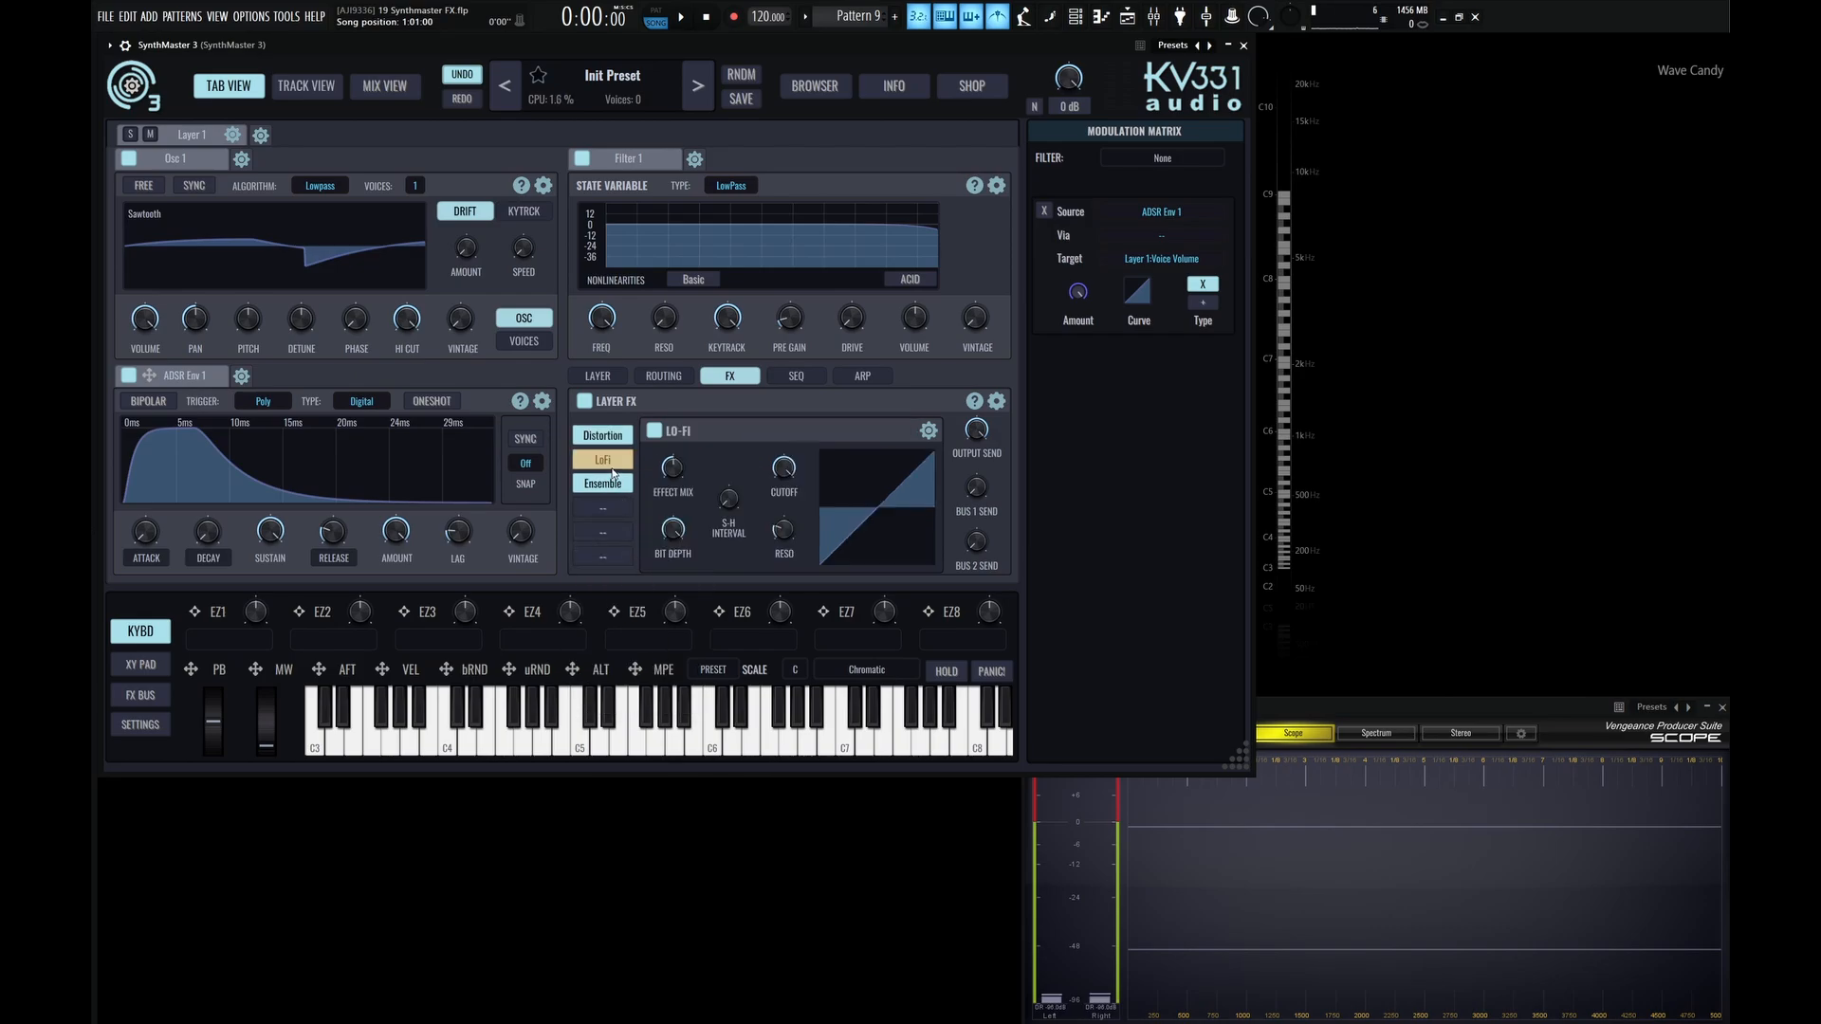
left_click(609, 483)
left_click(609, 462)
left_click(608, 439)
left_click(604, 464)
left_click(603, 435)
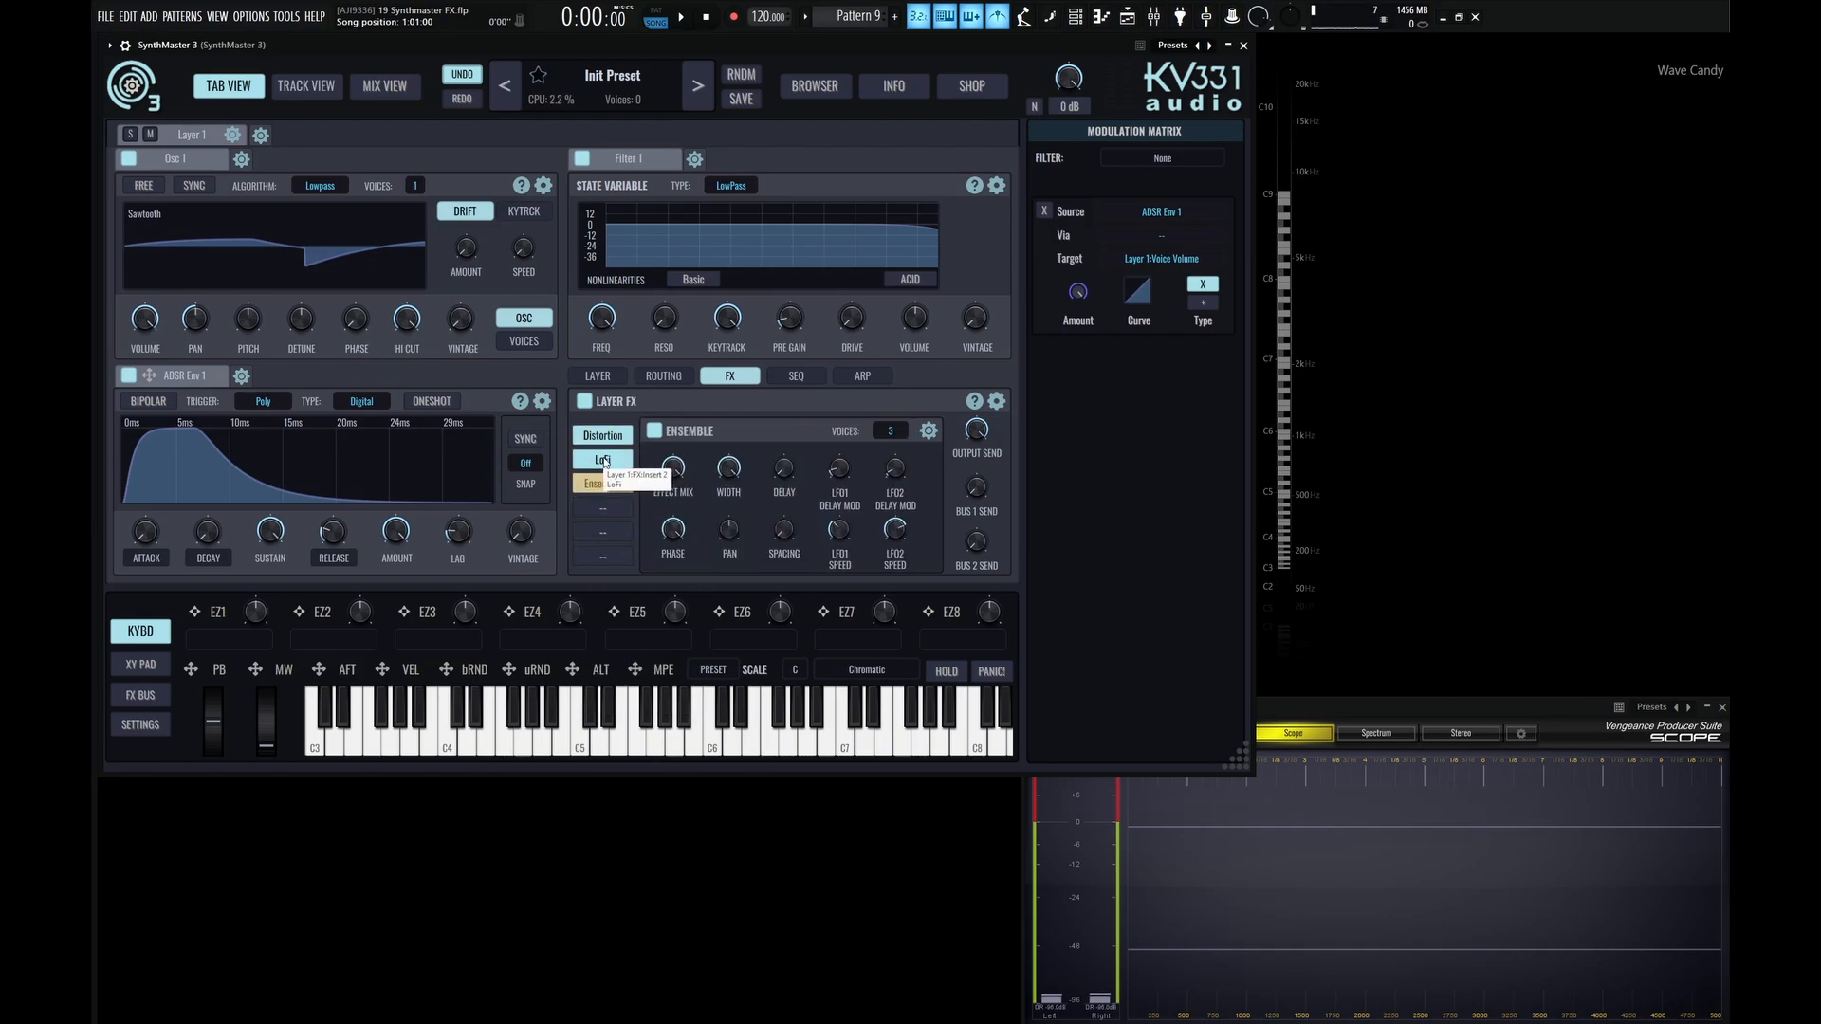
Add a new second layer and display its Layer FX section.
left_click(260, 135)
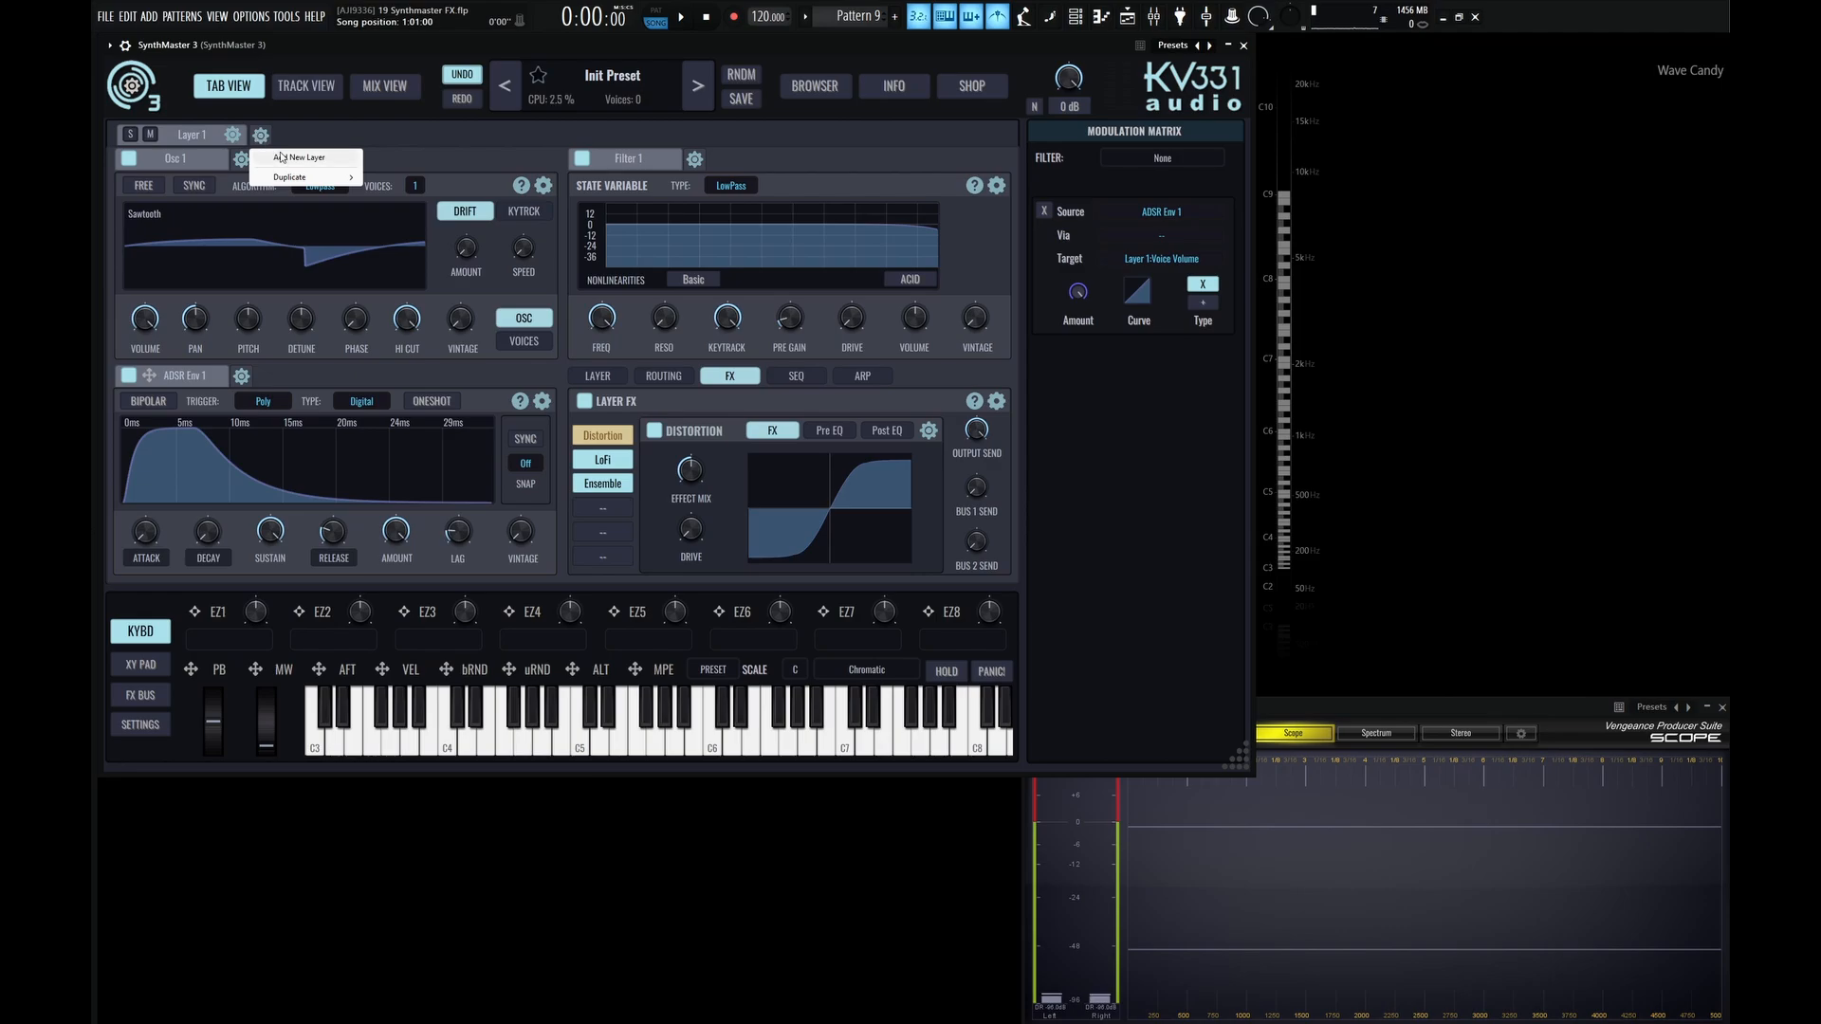
left_click(296, 158)
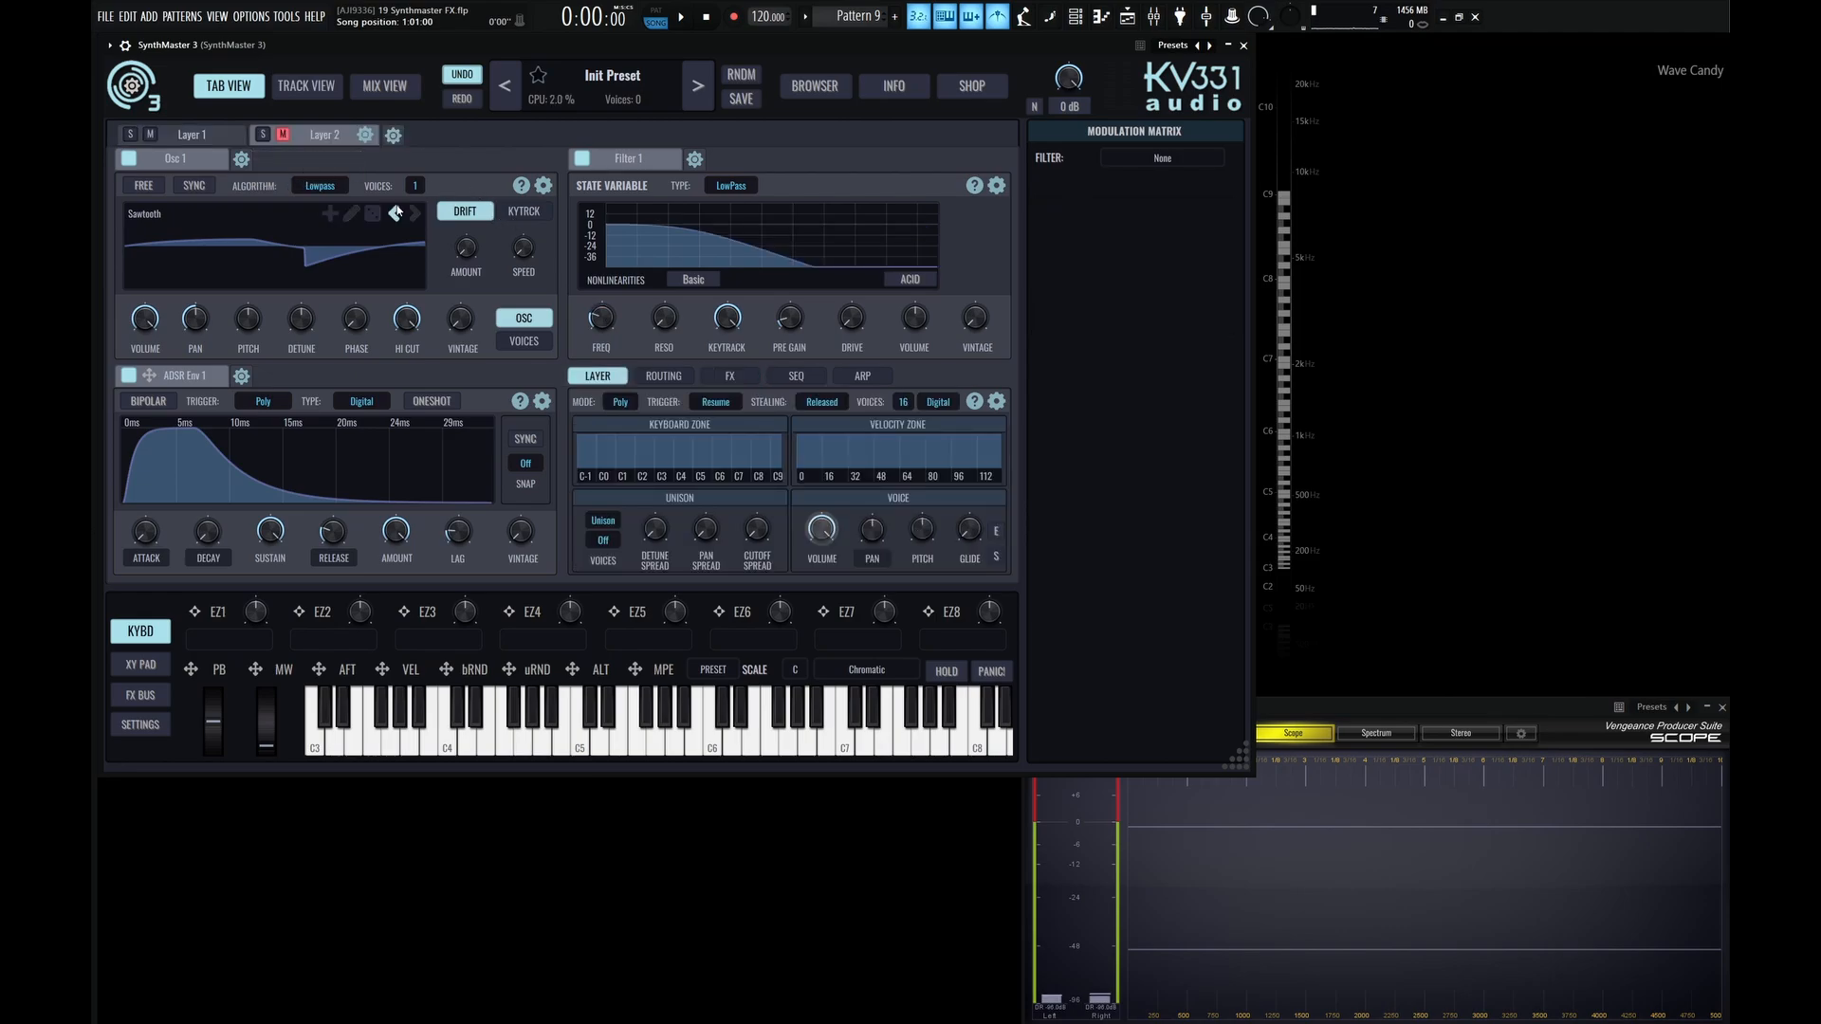
left_click(729, 377)
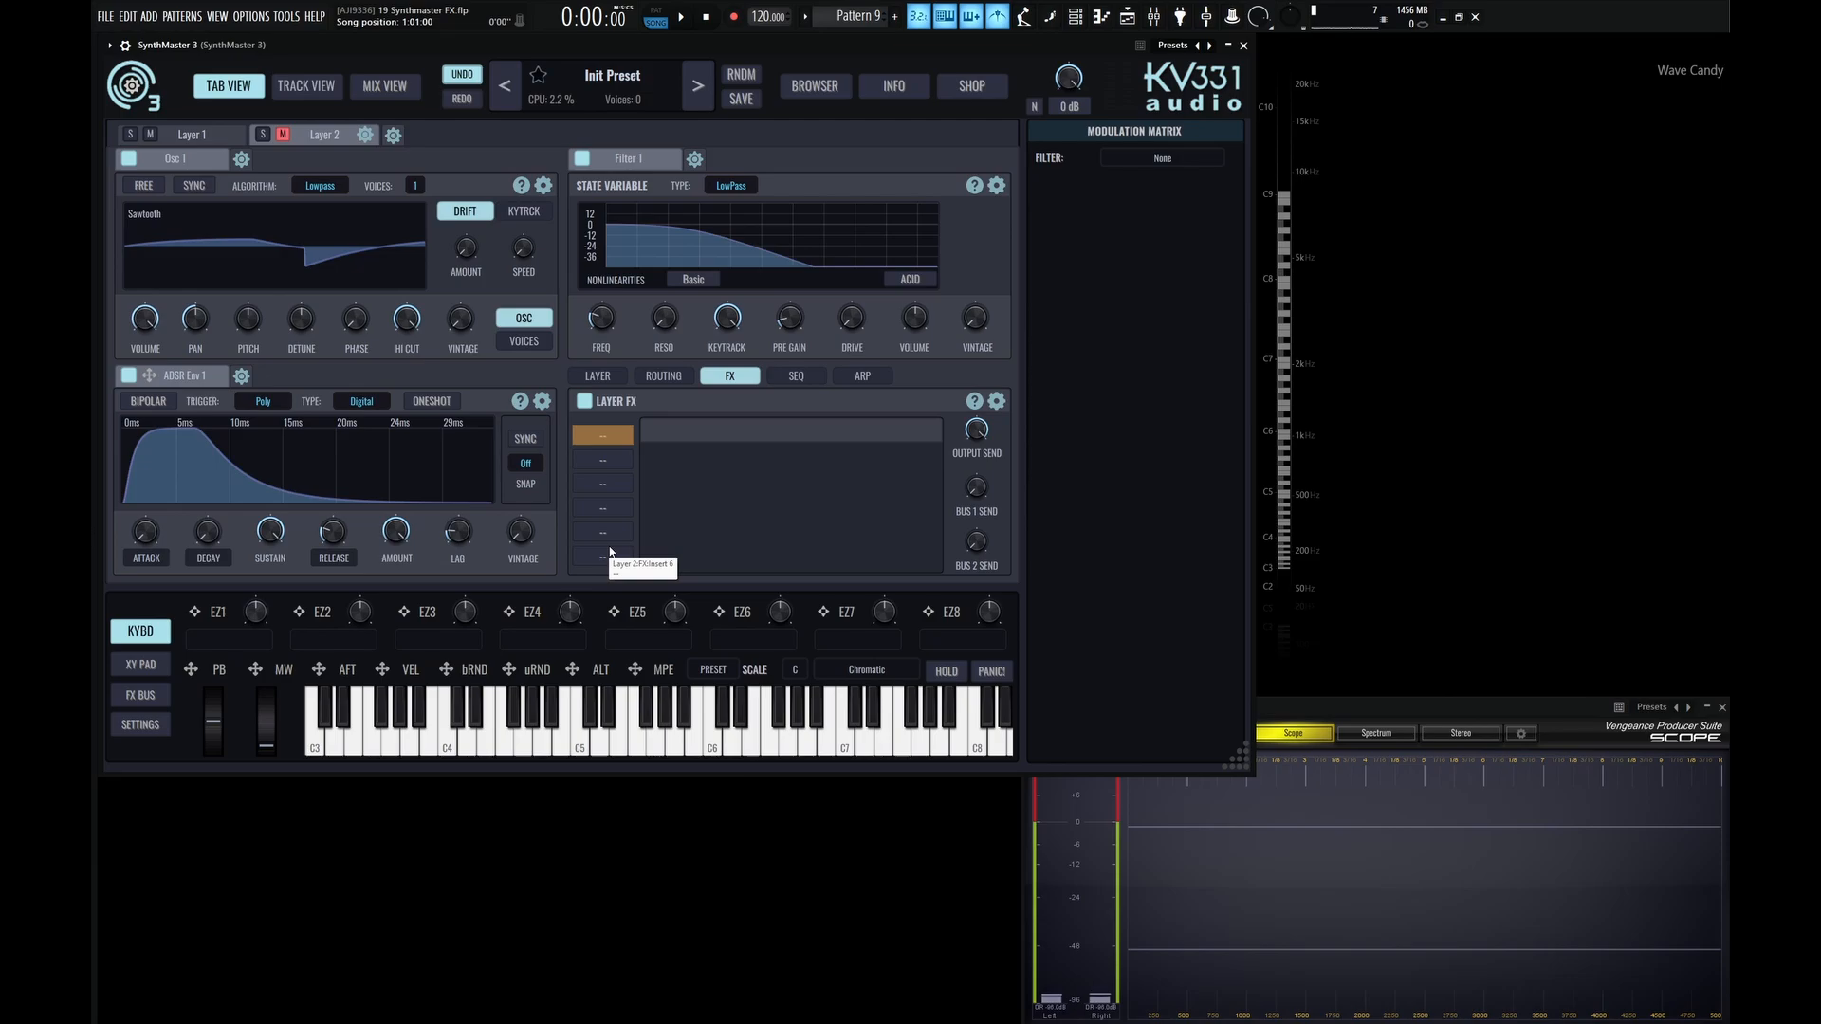
Copy the Layer FX chain of Layer 1 and paste its values into Layer 2's Layer FX.
left_click(204, 136)
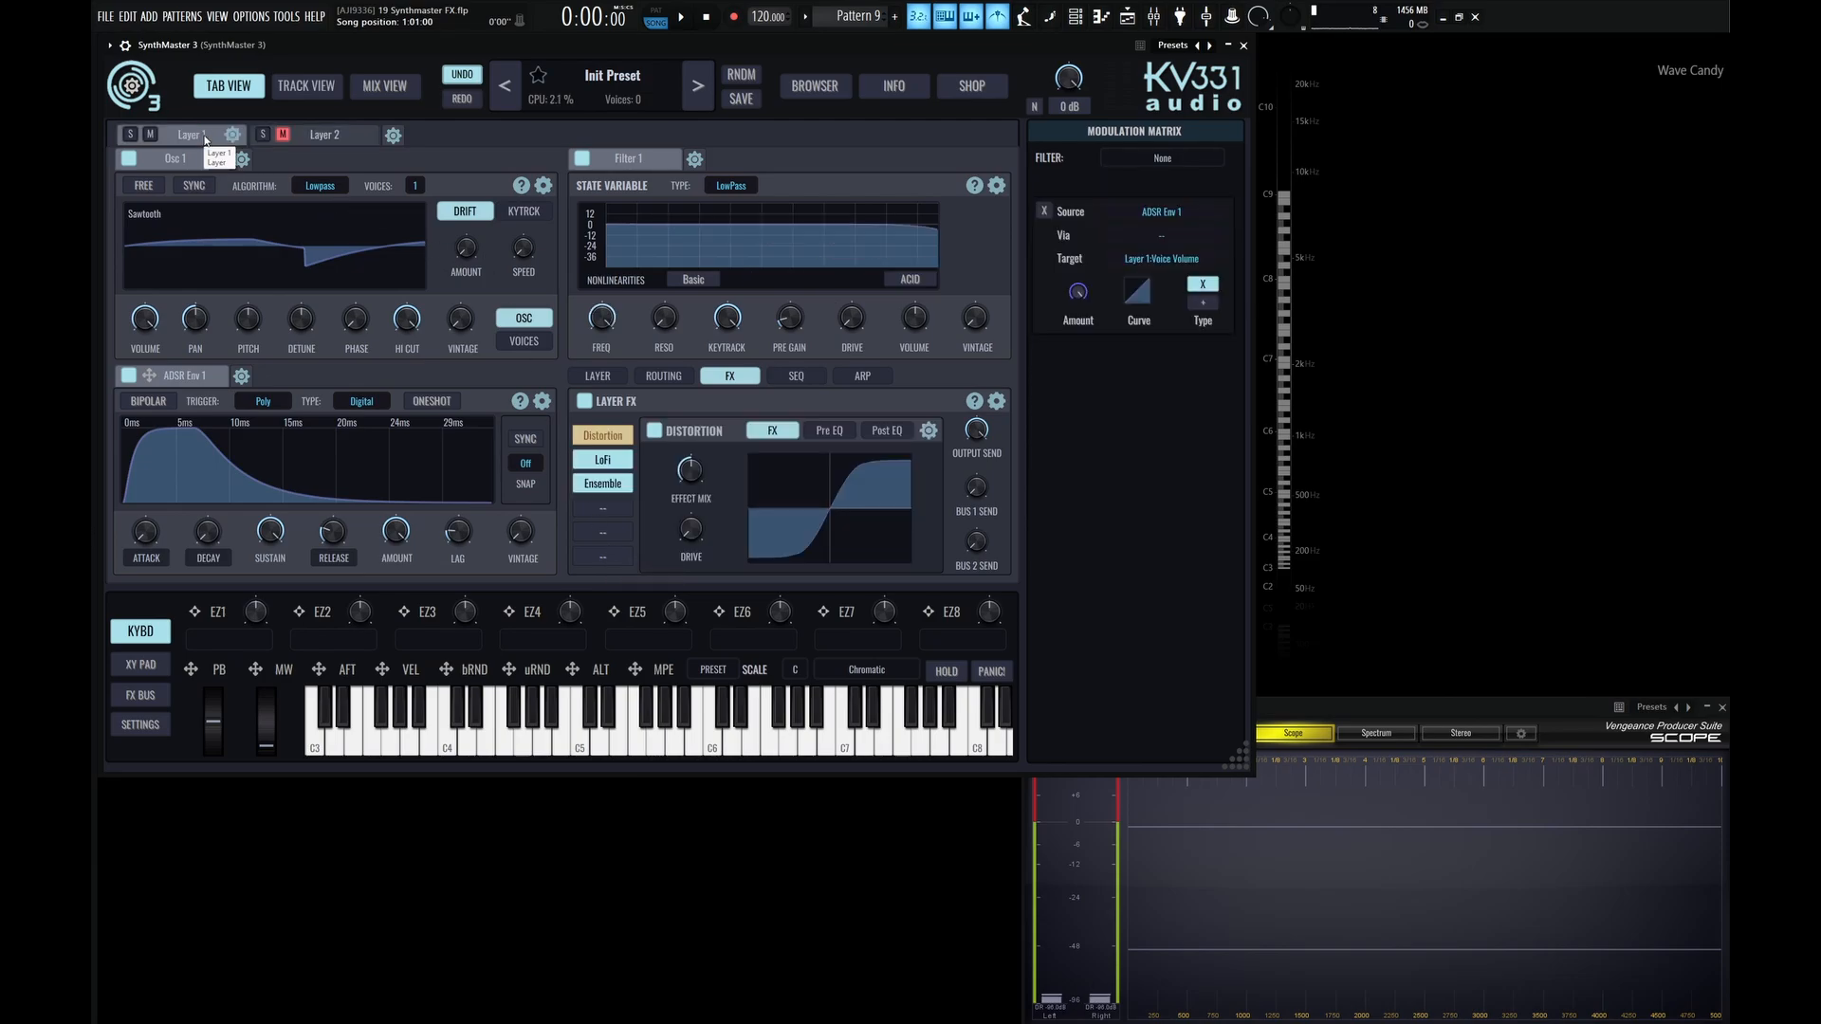
left_click(996, 402)
left_click(1033, 440)
left_click(322, 138)
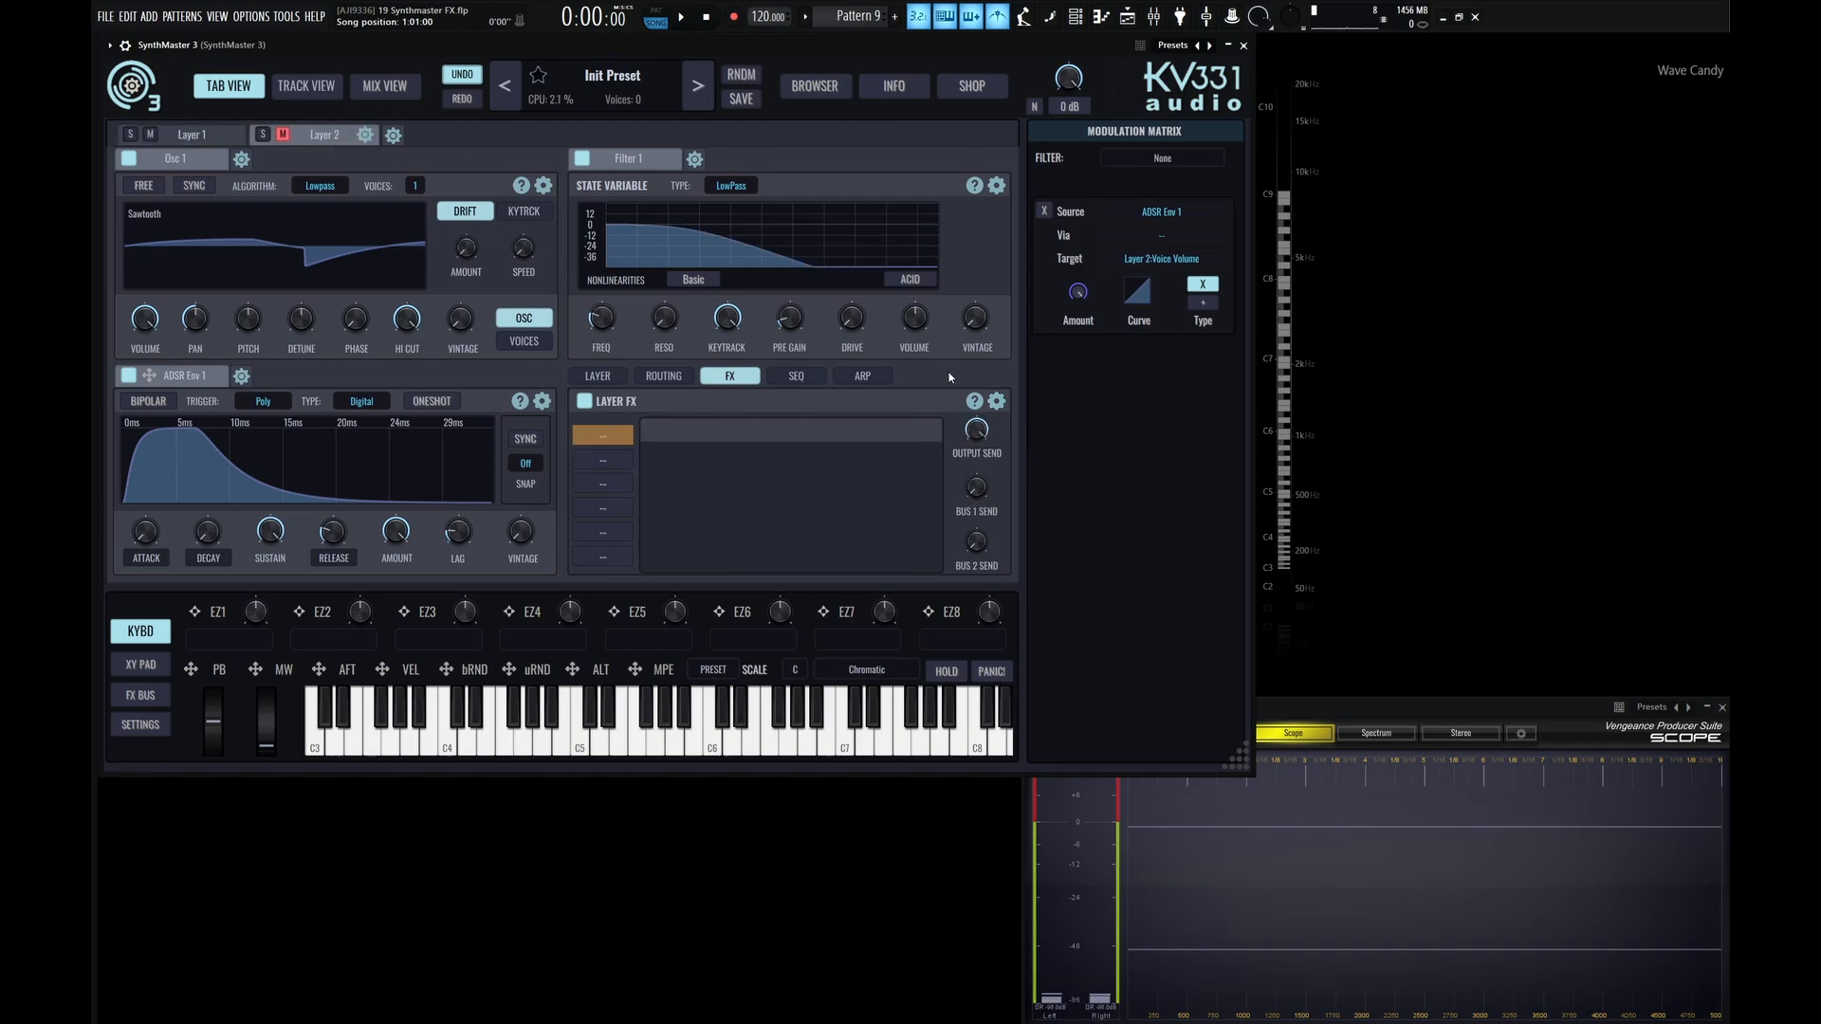
left_click(997, 403)
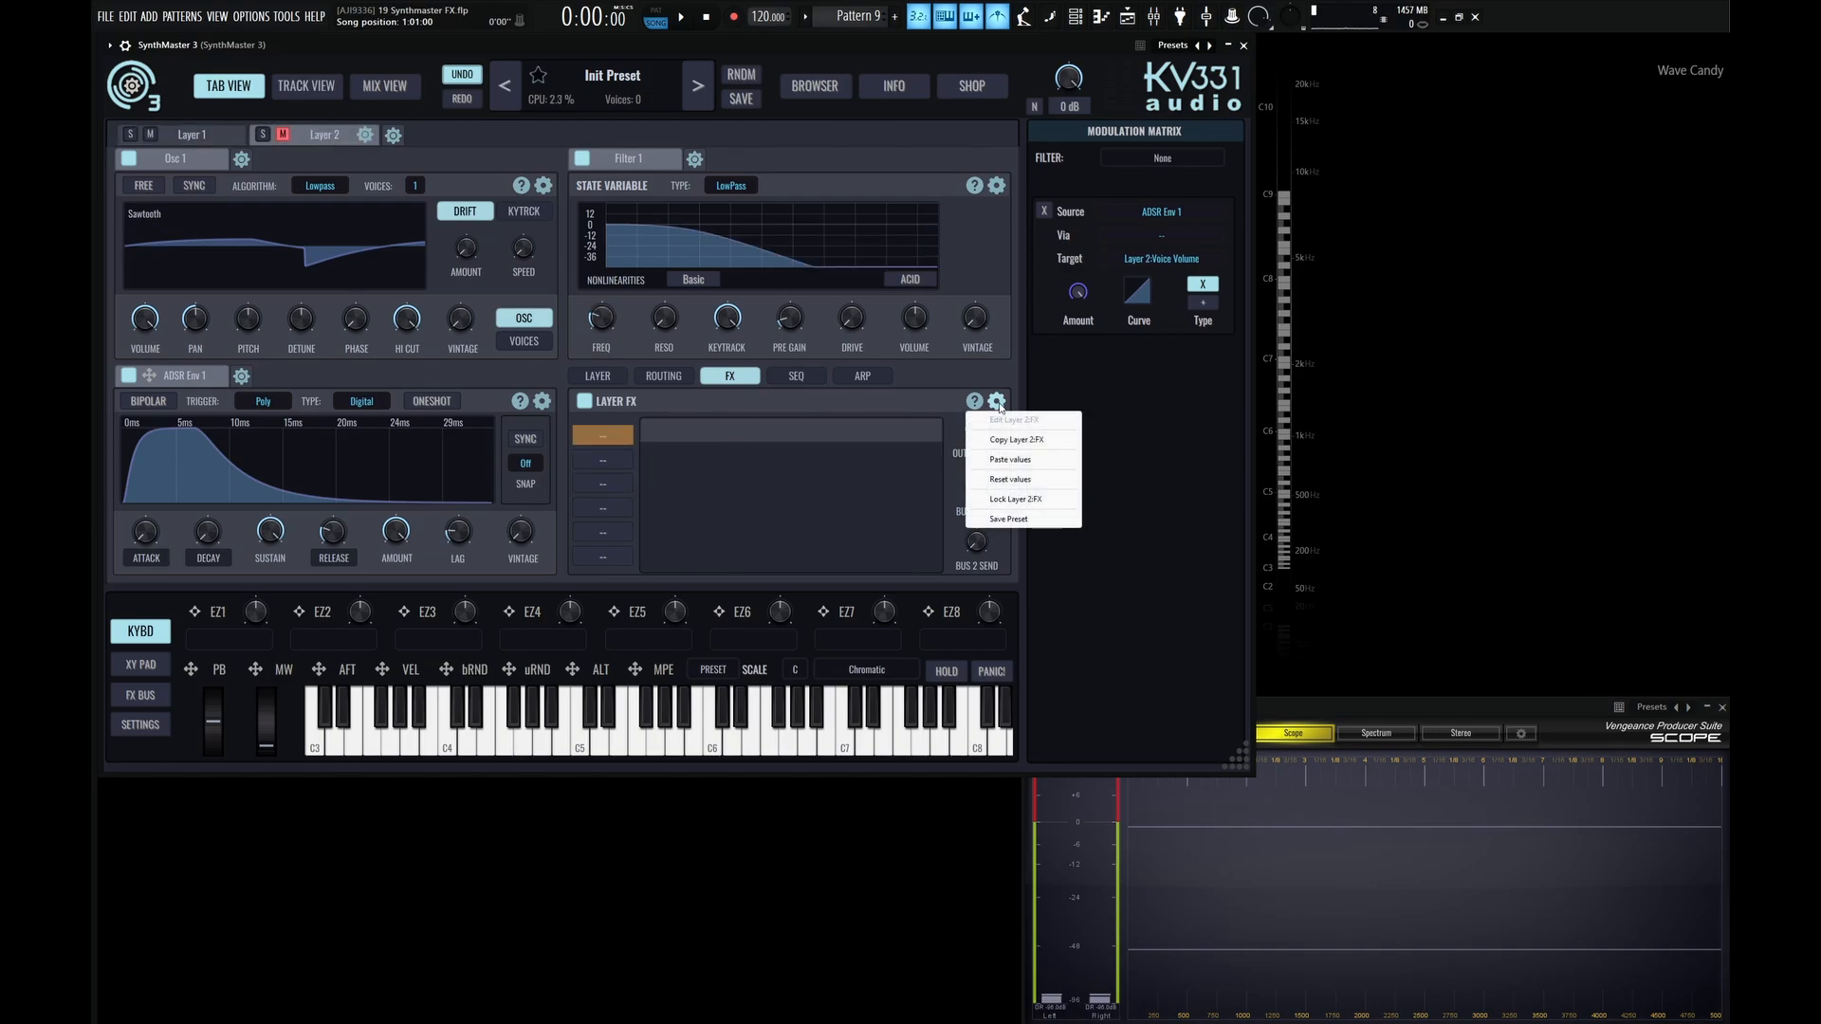
left_click(1010, 460)
Check the settings of the LoFi, Ensemble and Distortion effects pasted into Layer 2.
left_click(604, 463)
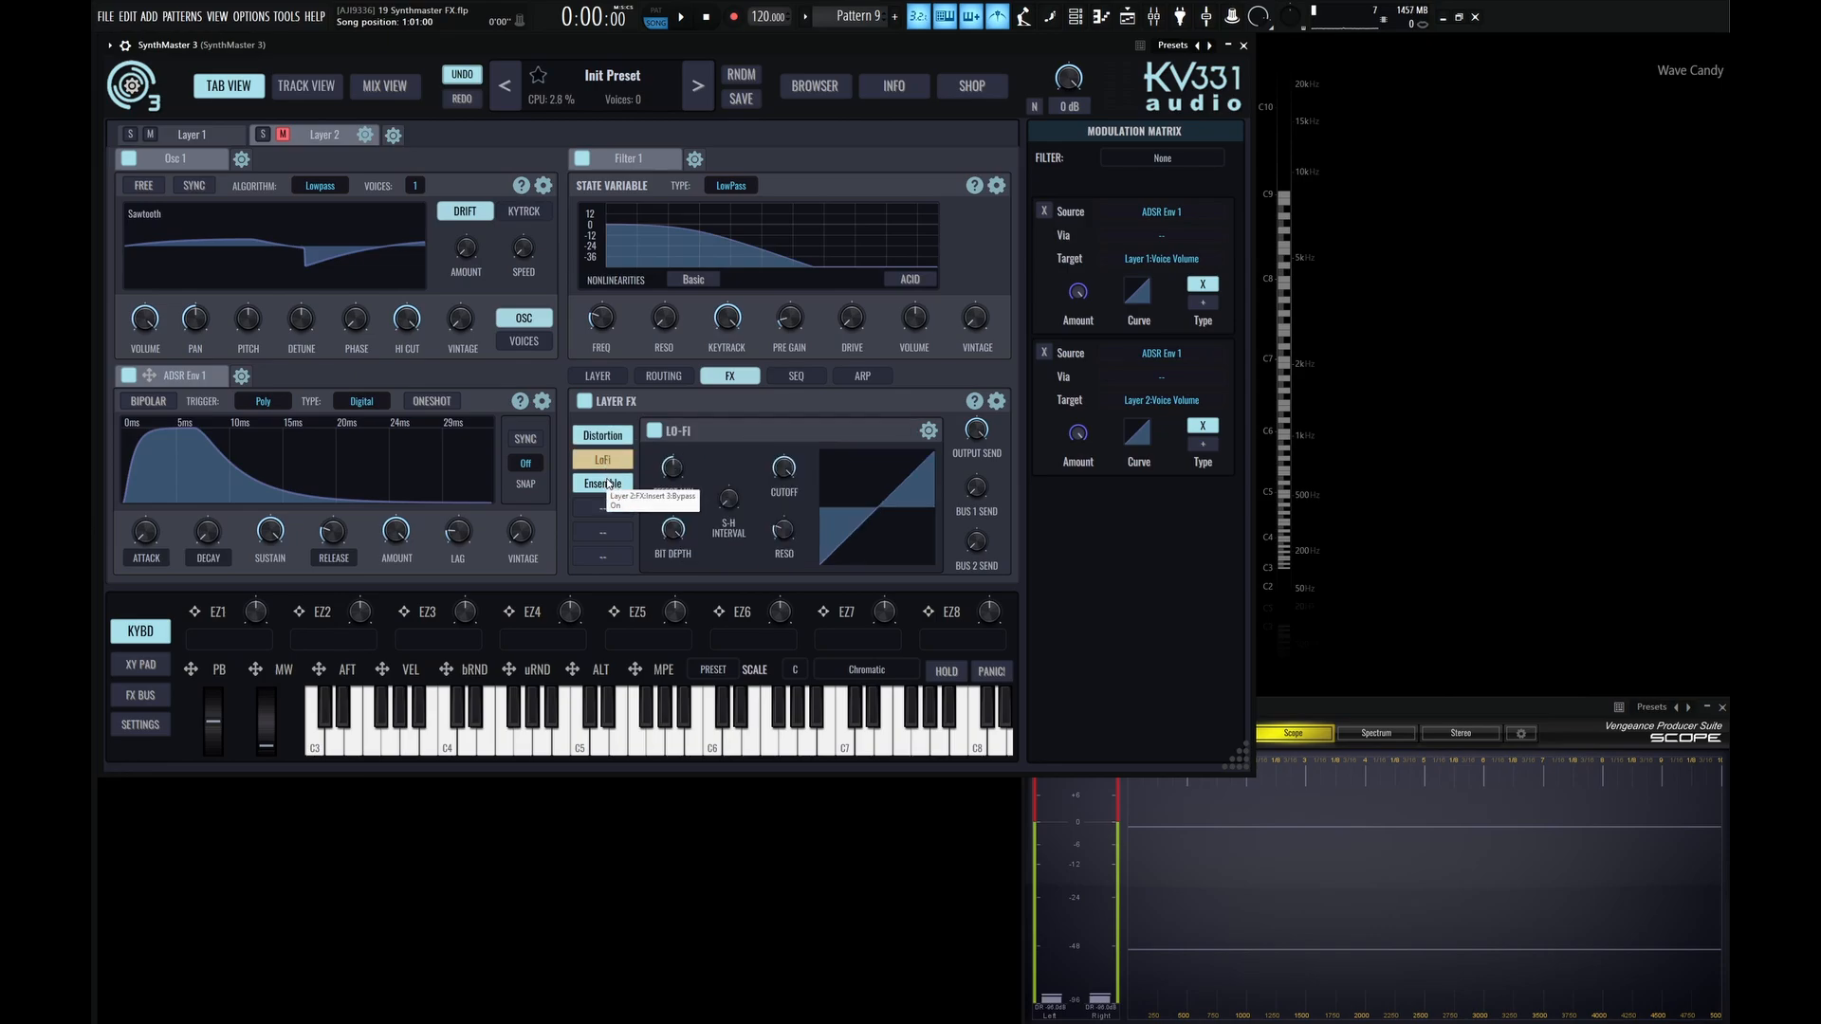
left_click(604, 486)
left_click(604, 462)
left_click(606, 437)
Show the copy, paste, reset, lock and save options available for Layer 2's FX section.
left_click(996, 402)
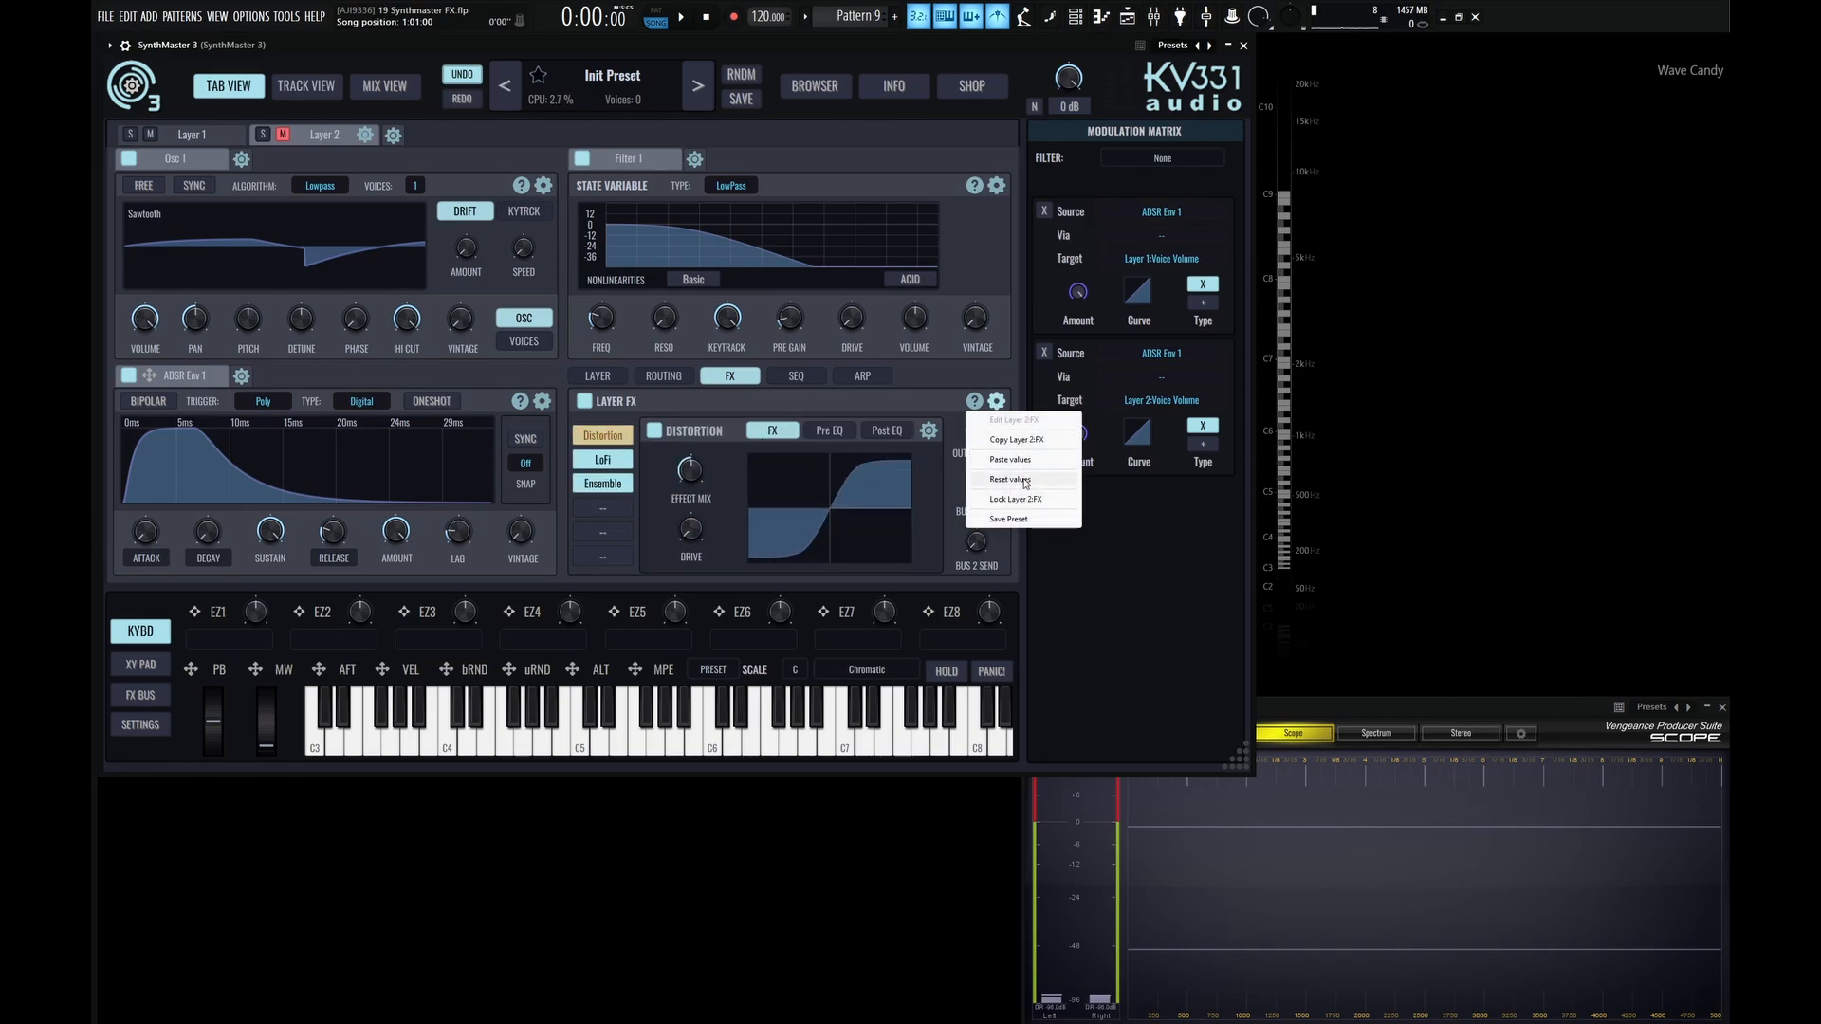
left_click(913, 413)
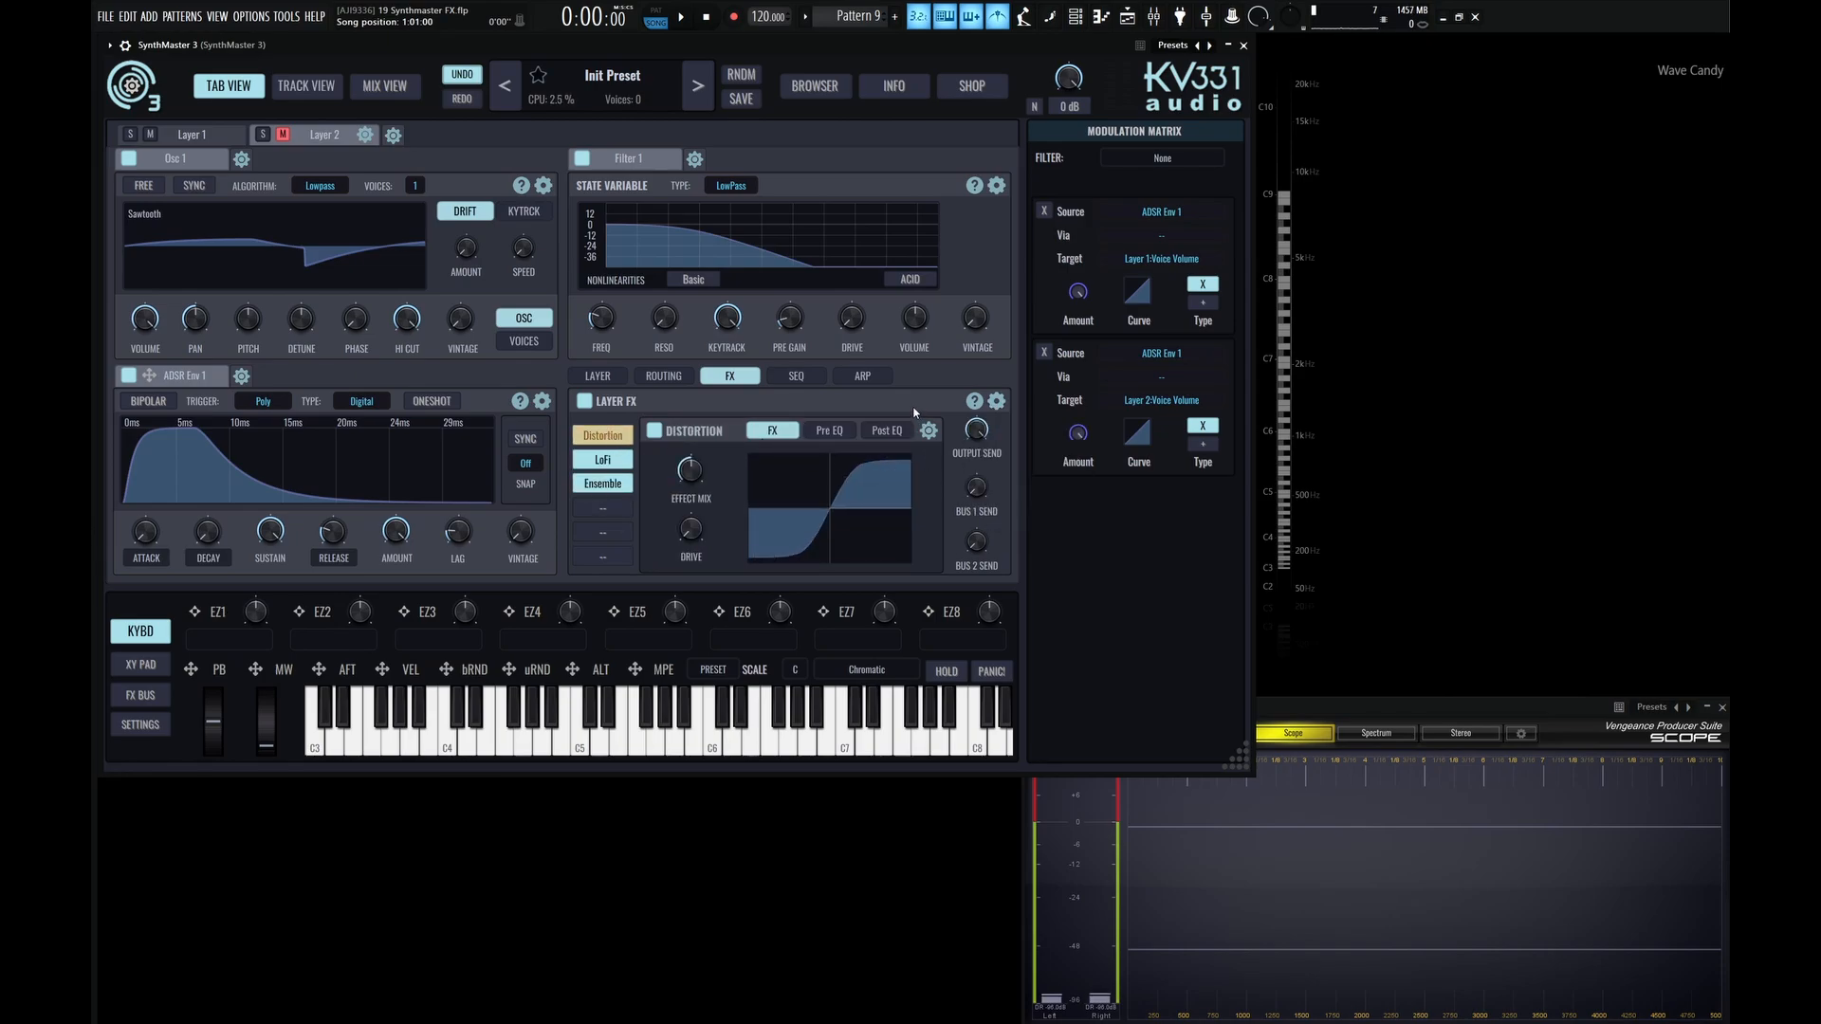
left_click(996, 400)
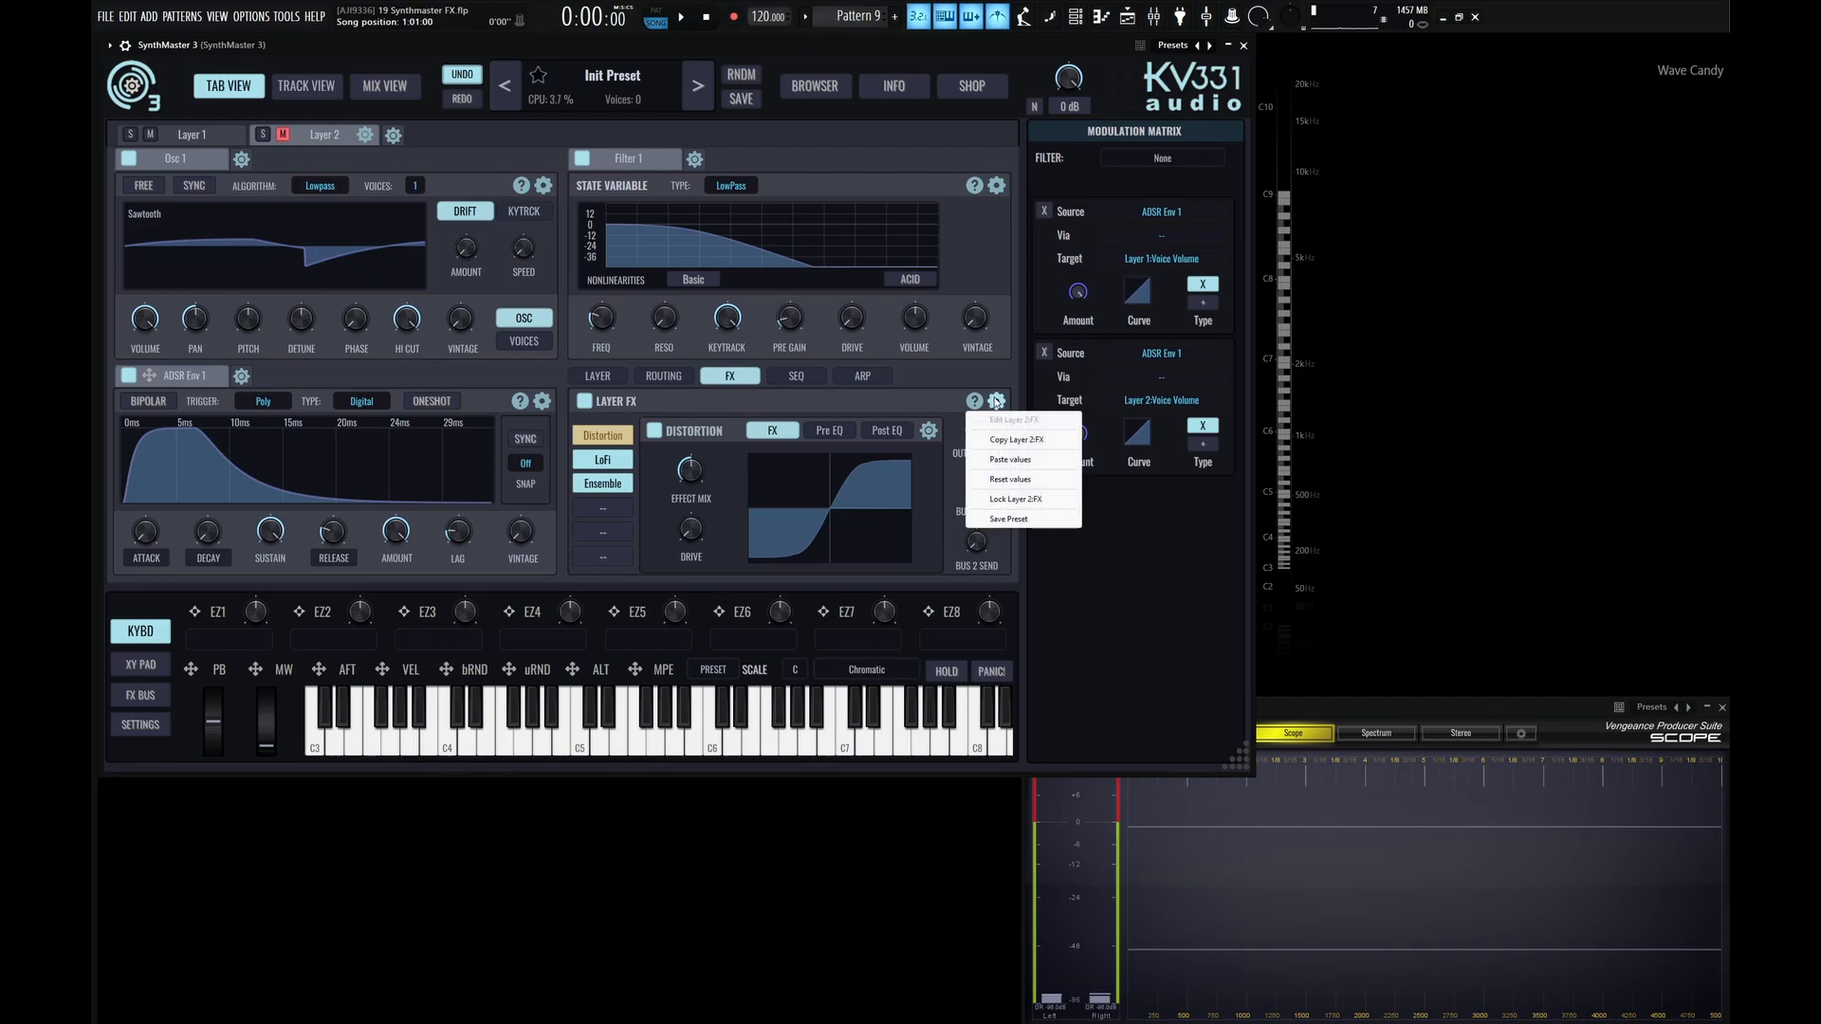
Point out the Distortion insert's bypass switch and the preset-saving option of Layer 2's FX section.
left_click(920, 390)
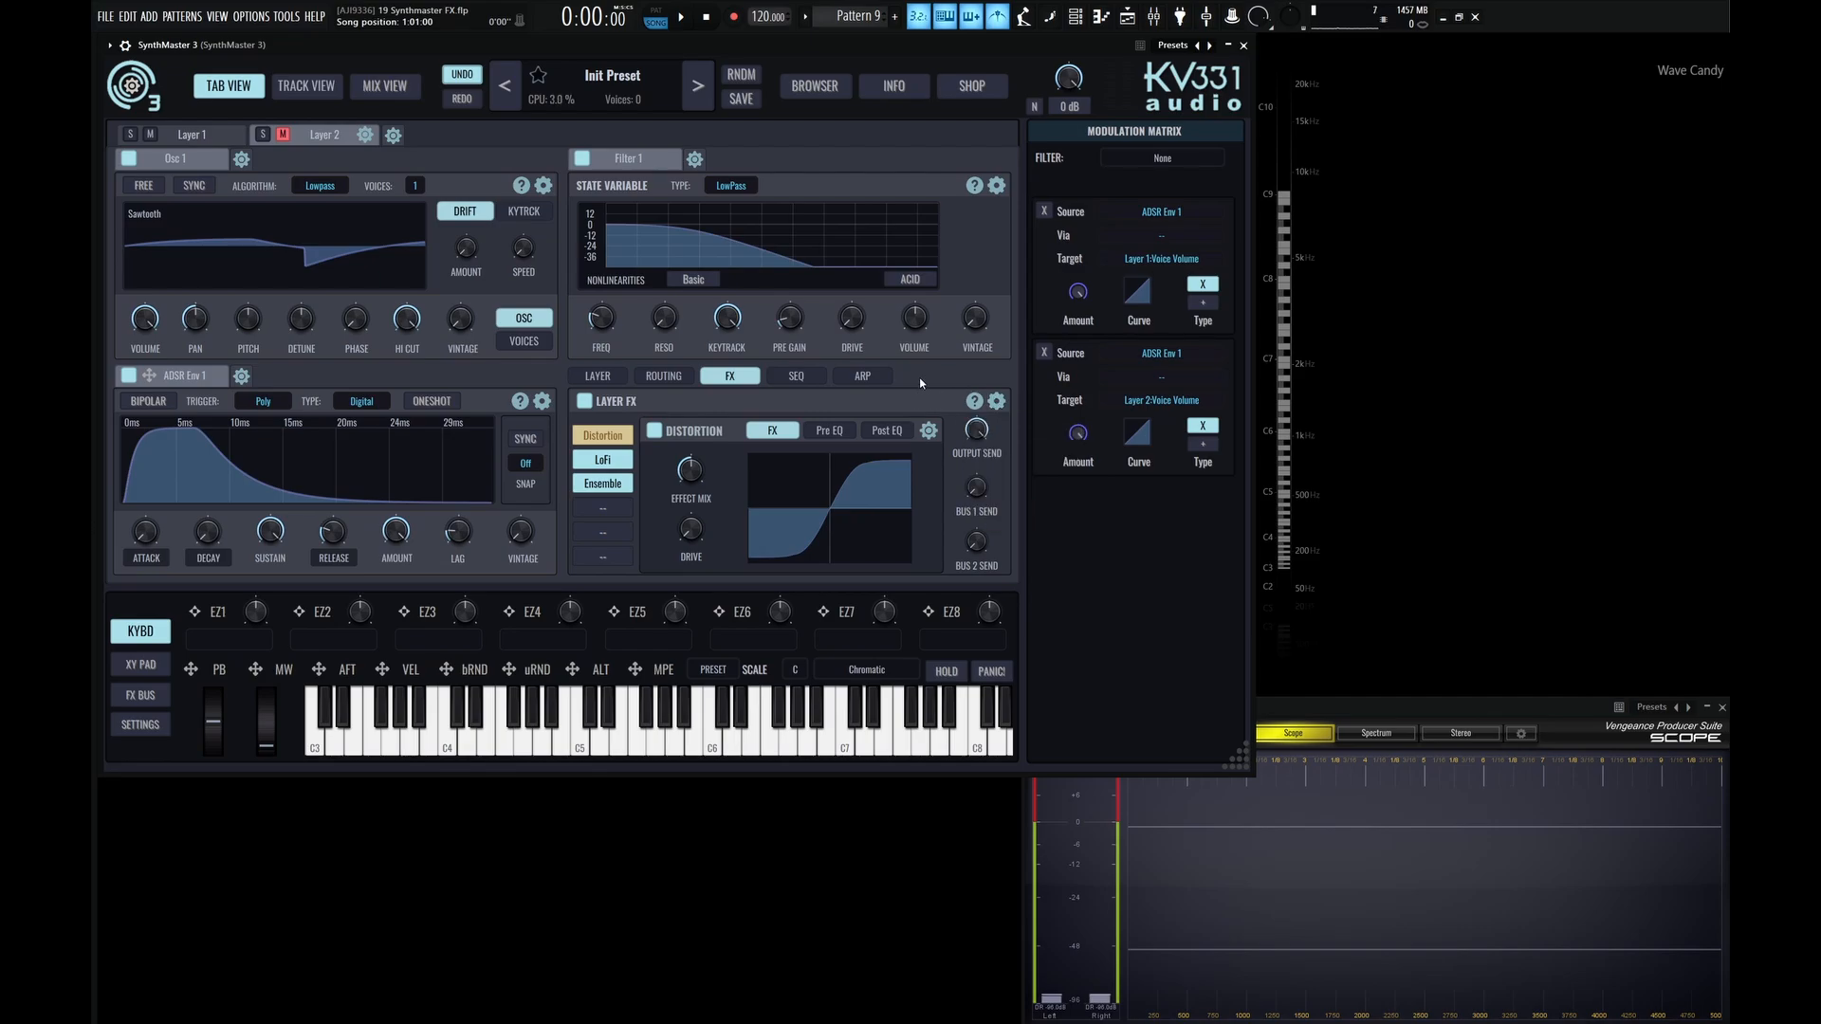
left_click(654, 432)
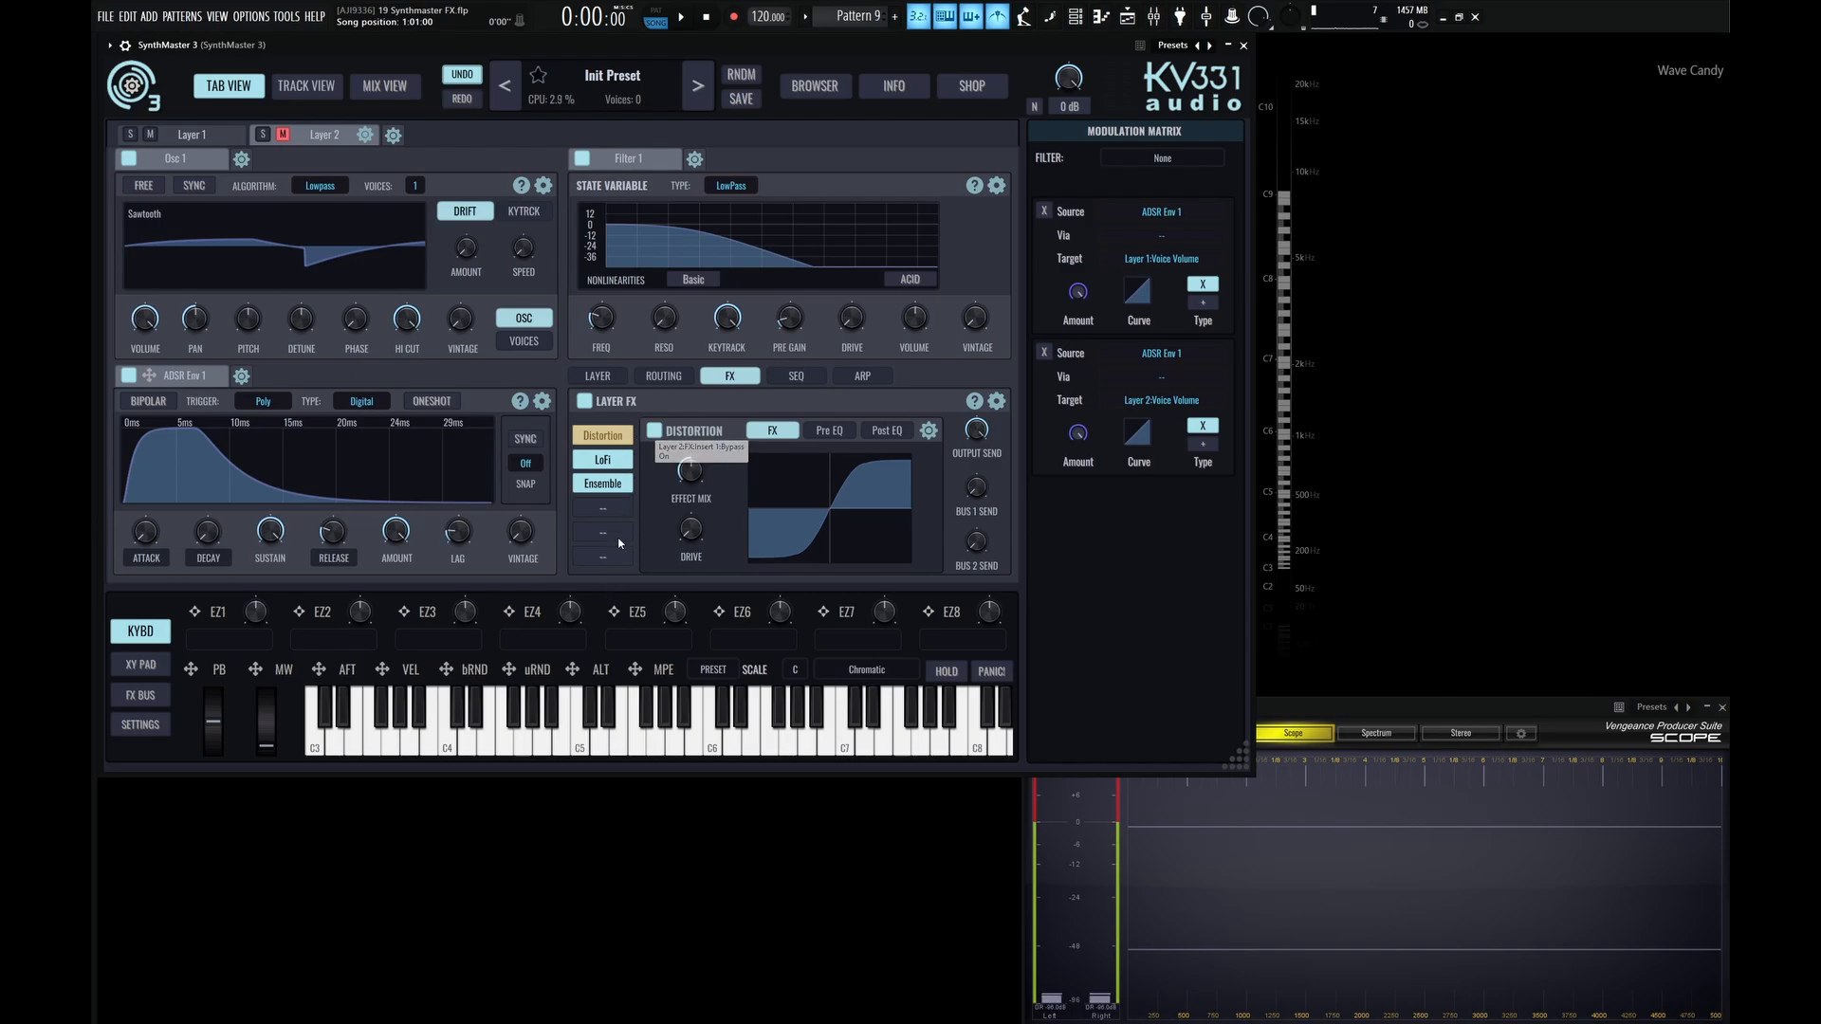
left_click(996, 400)
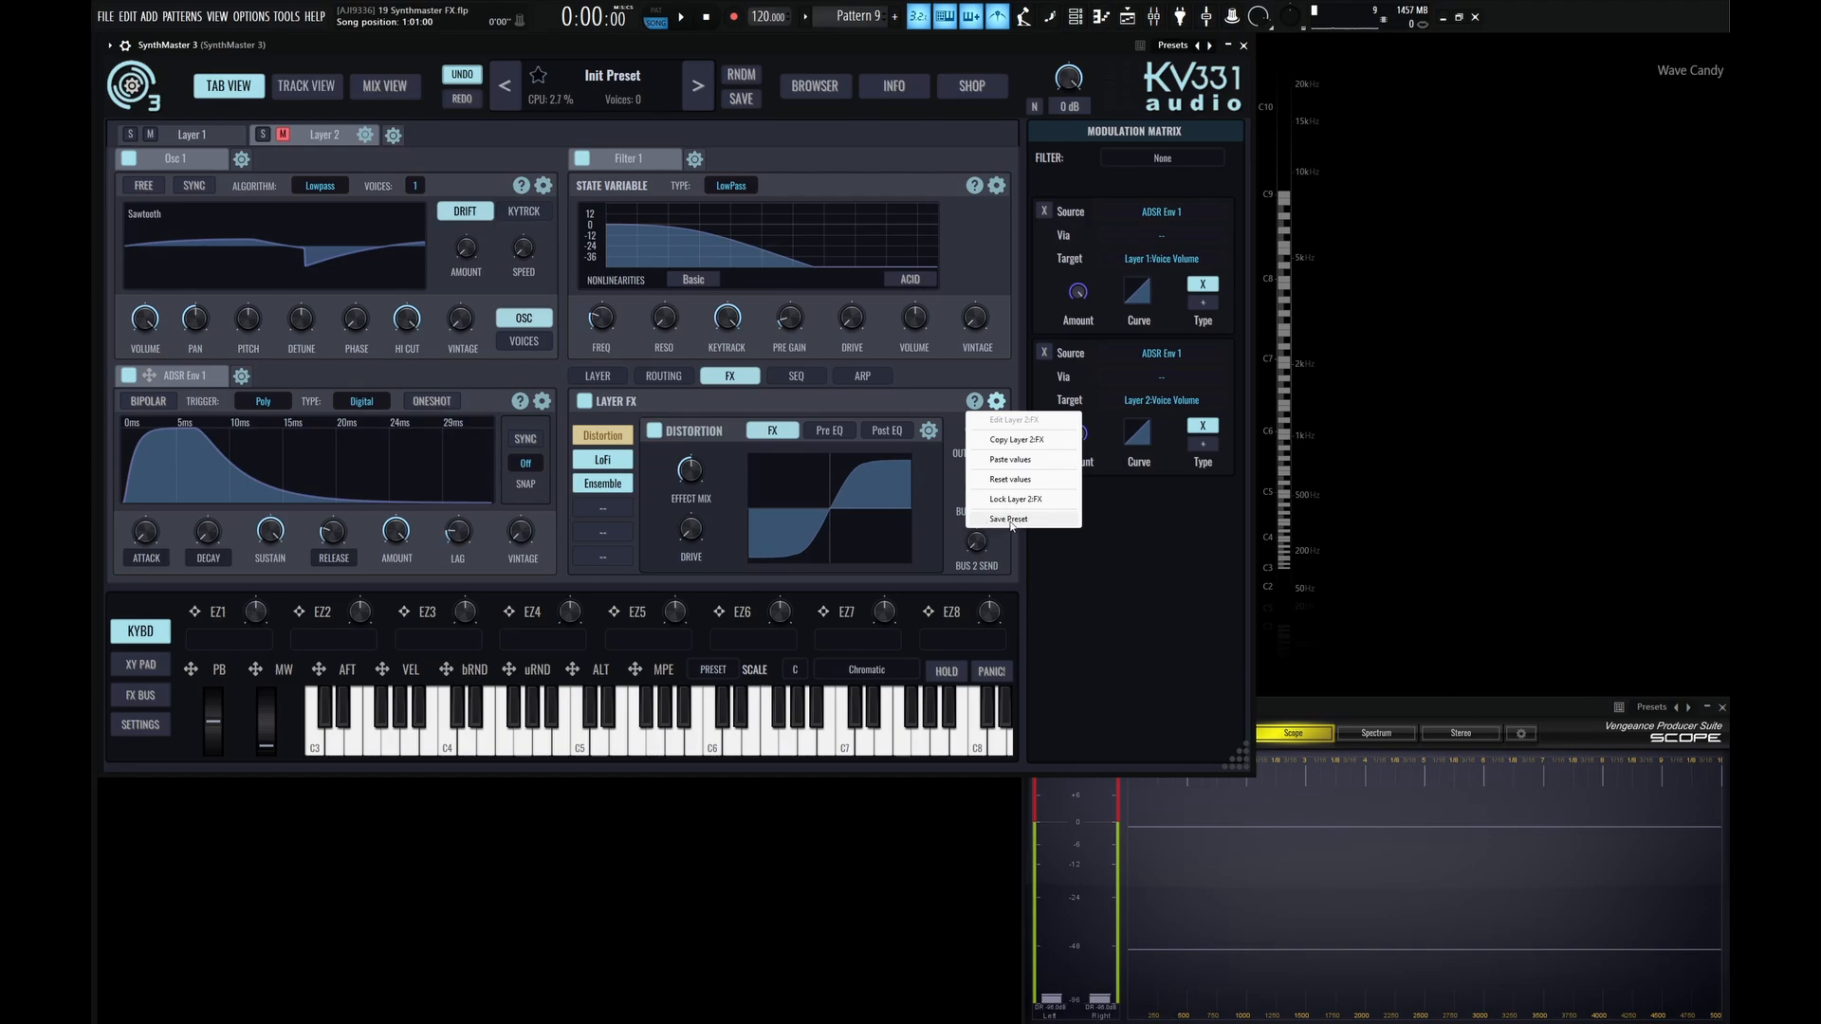
left_click(904, 399)
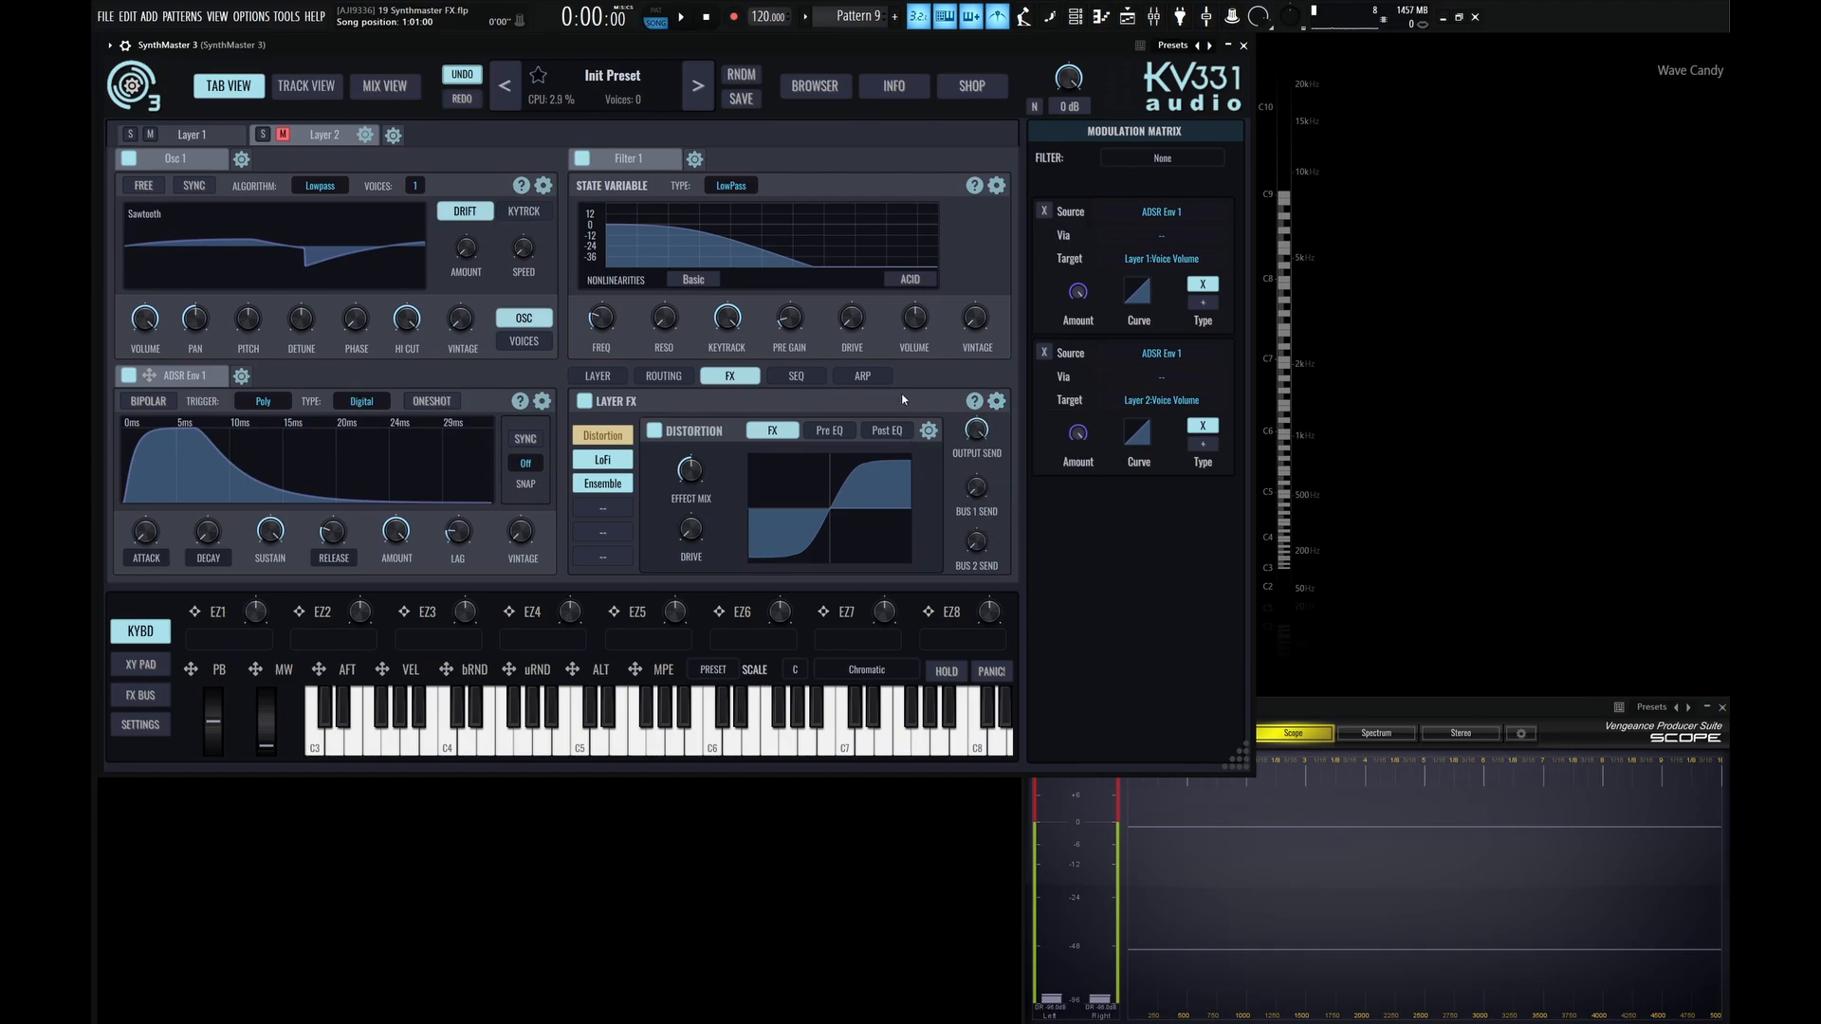
Raise the LoFi effect's S-H Interval in Layer 2 and reset that insert's values.
left_click(598, 463)
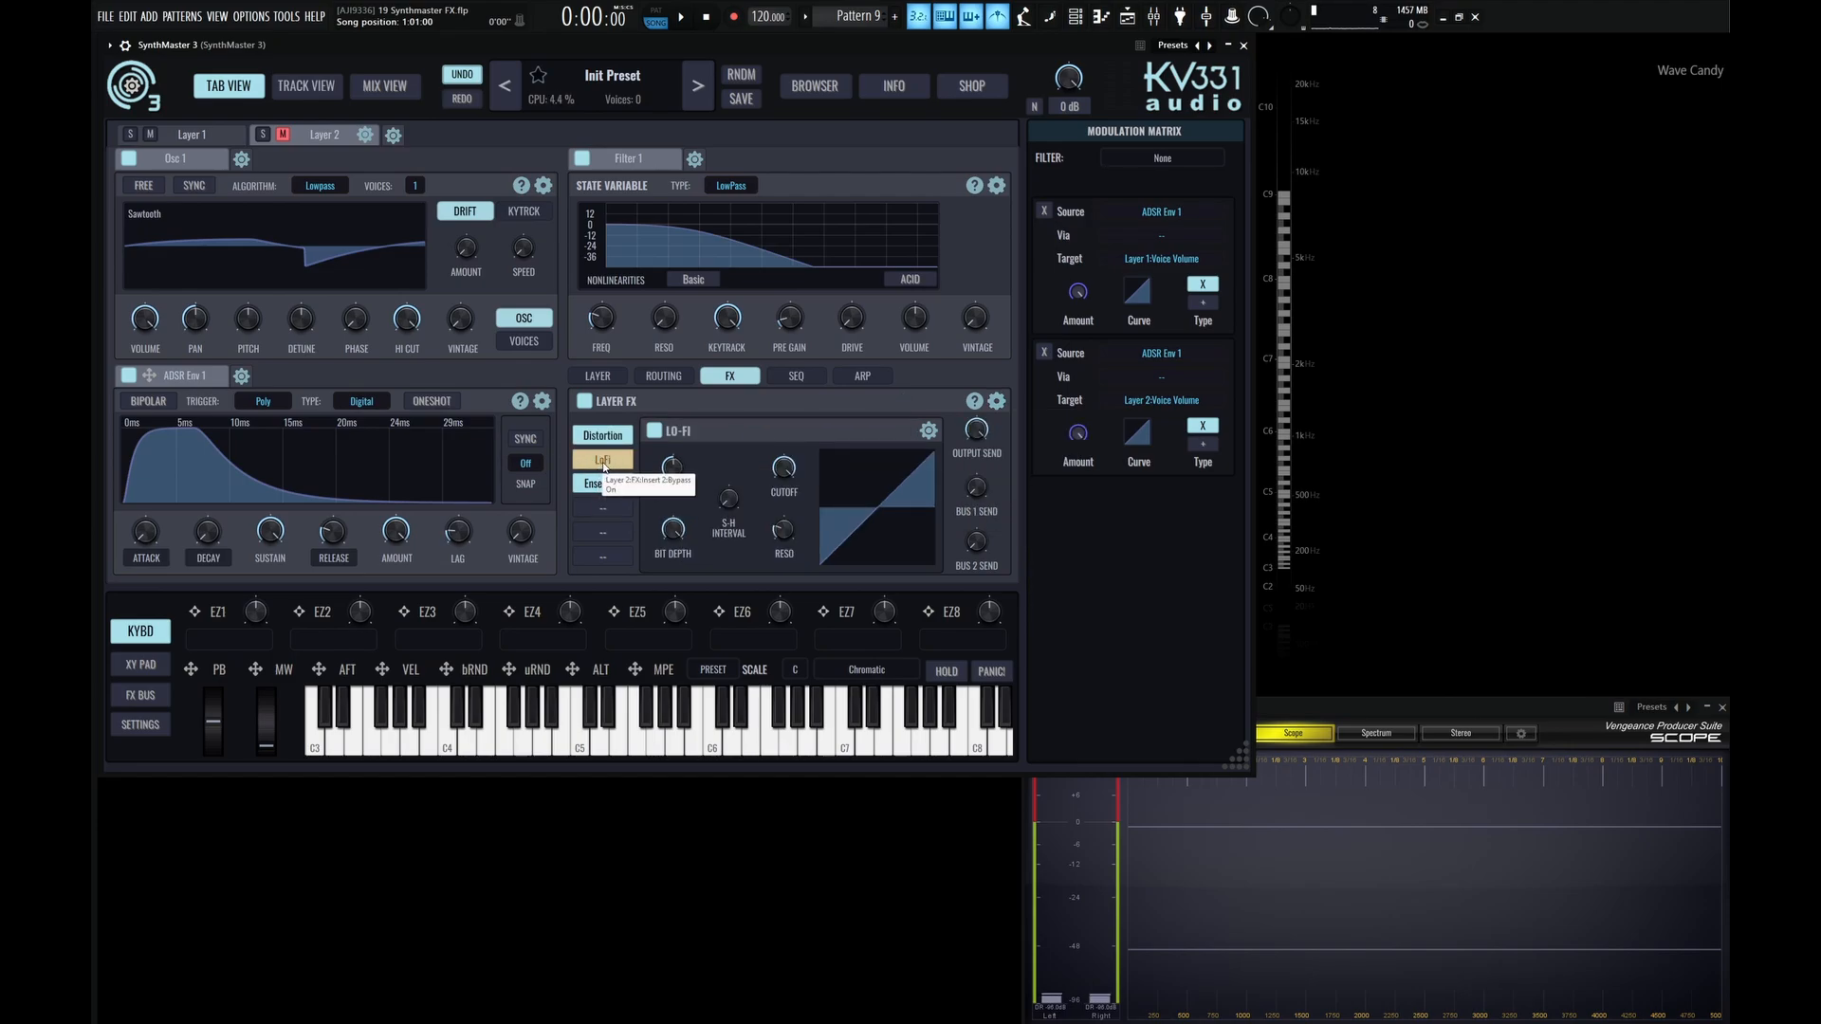
left_click_drag(728, 498, 738, 463)
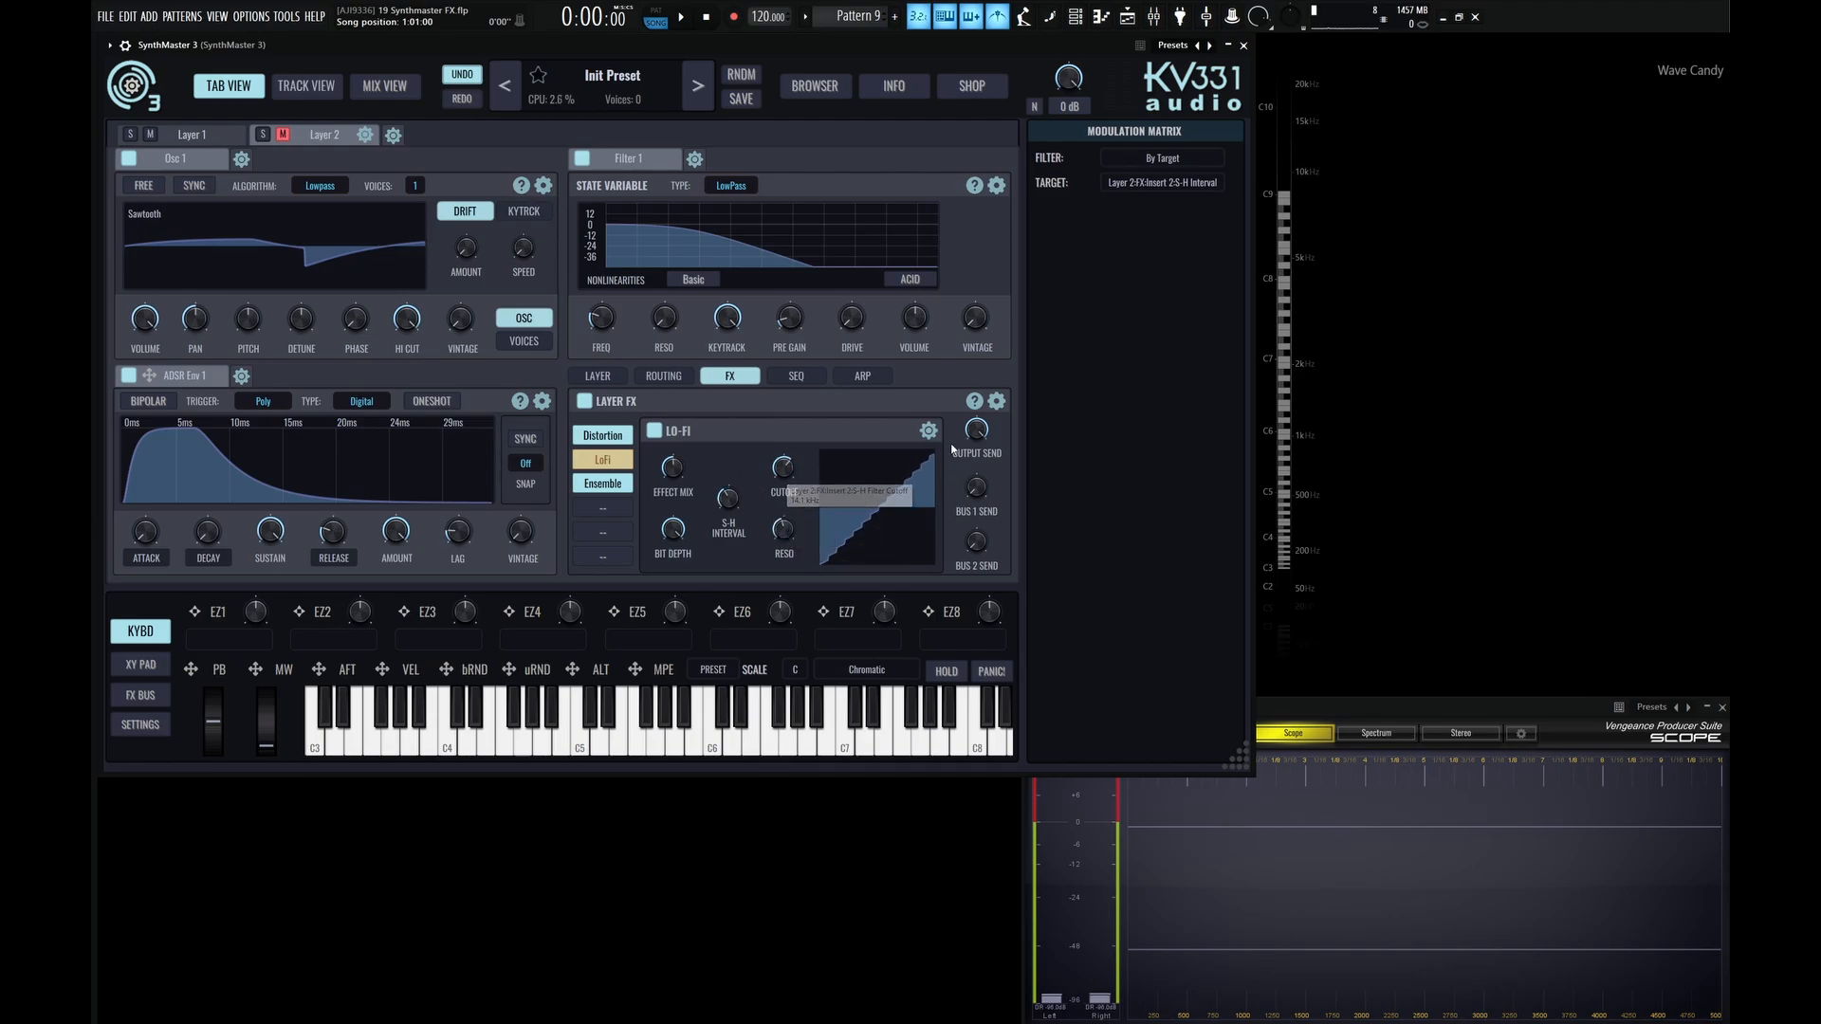
left_click(928, 431)
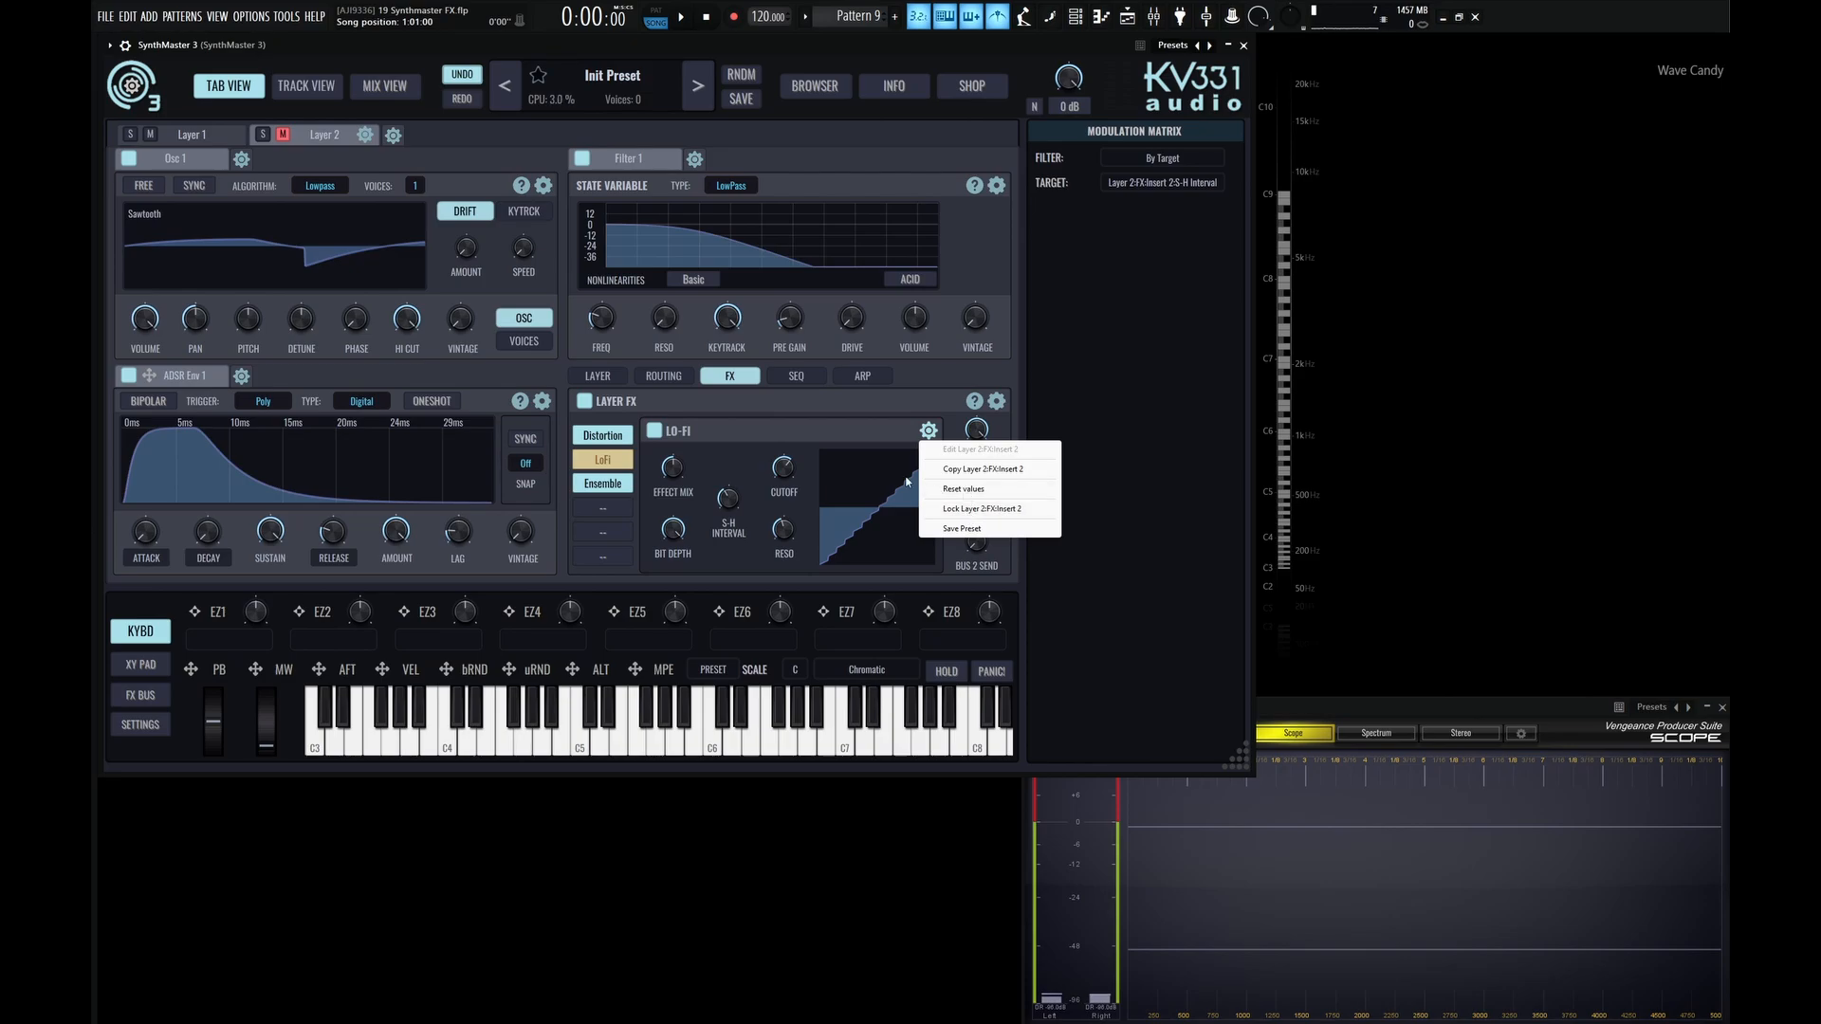
left_click(975, 493)
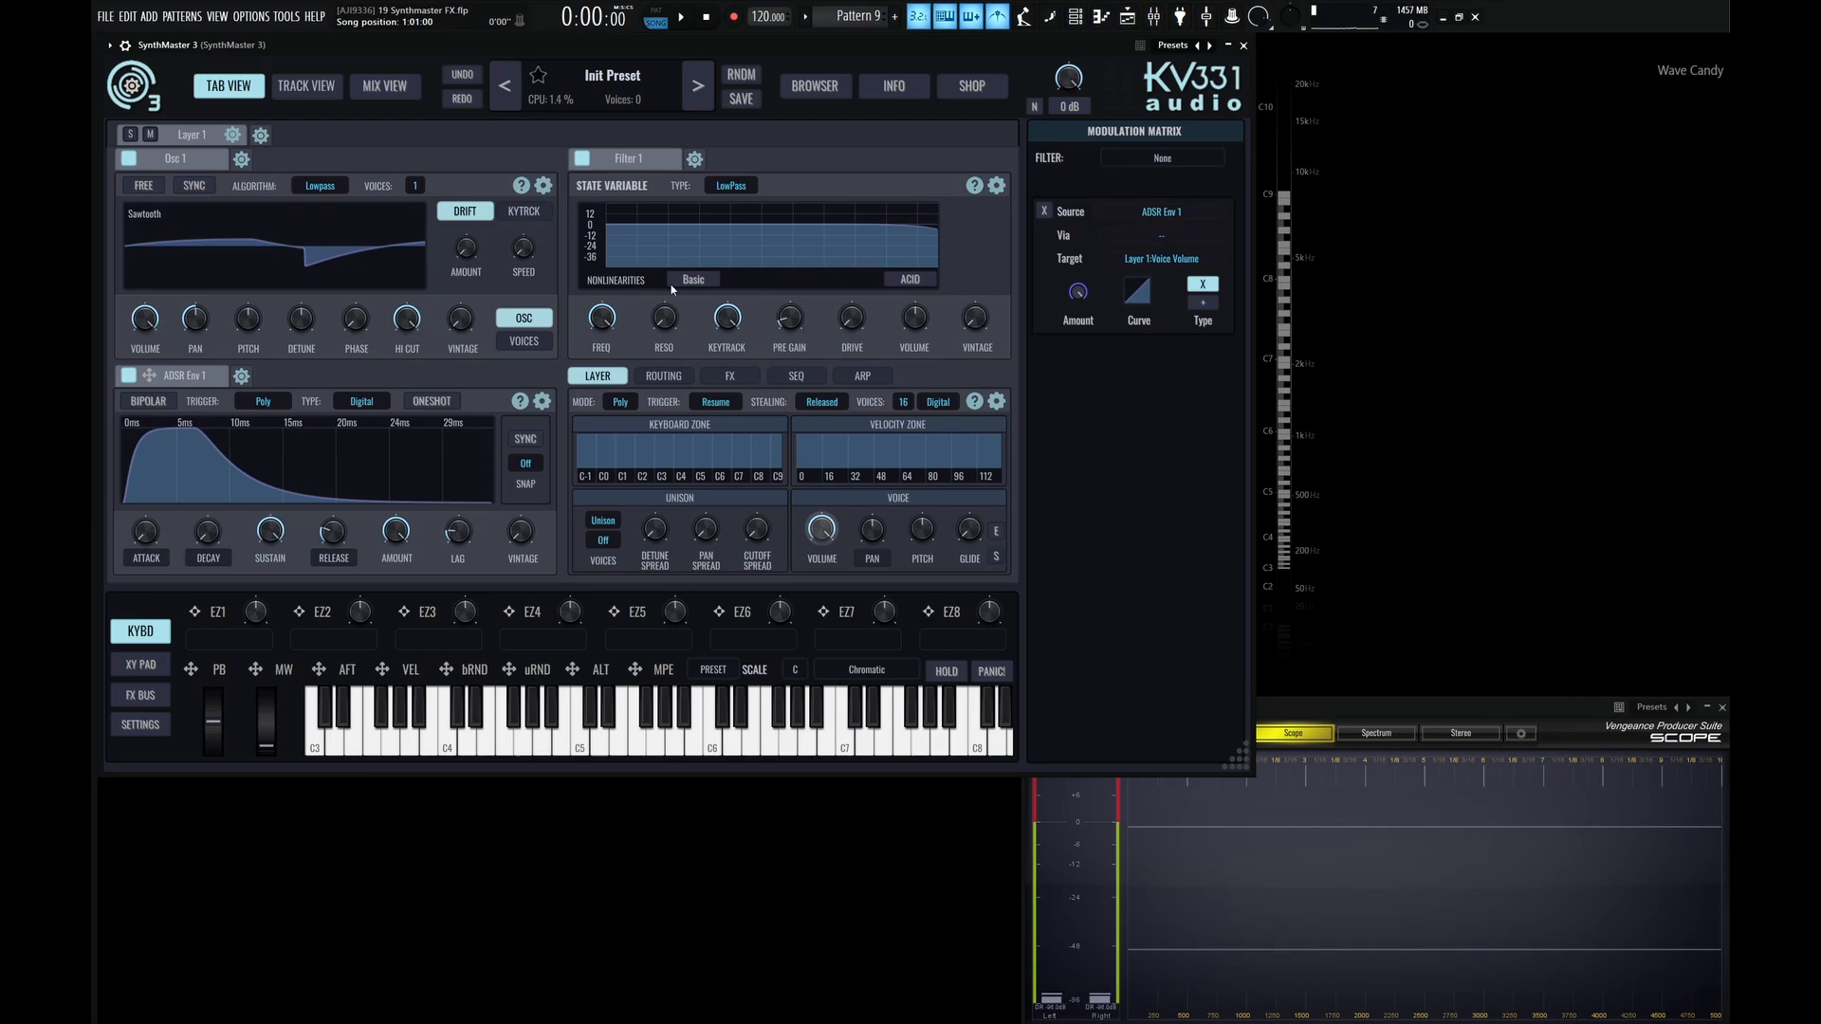
Load Distortion, LoFi and Ensemble into the first three Layer FX slots of Layer 1 in the Init Preset.
left_click(728, 375)
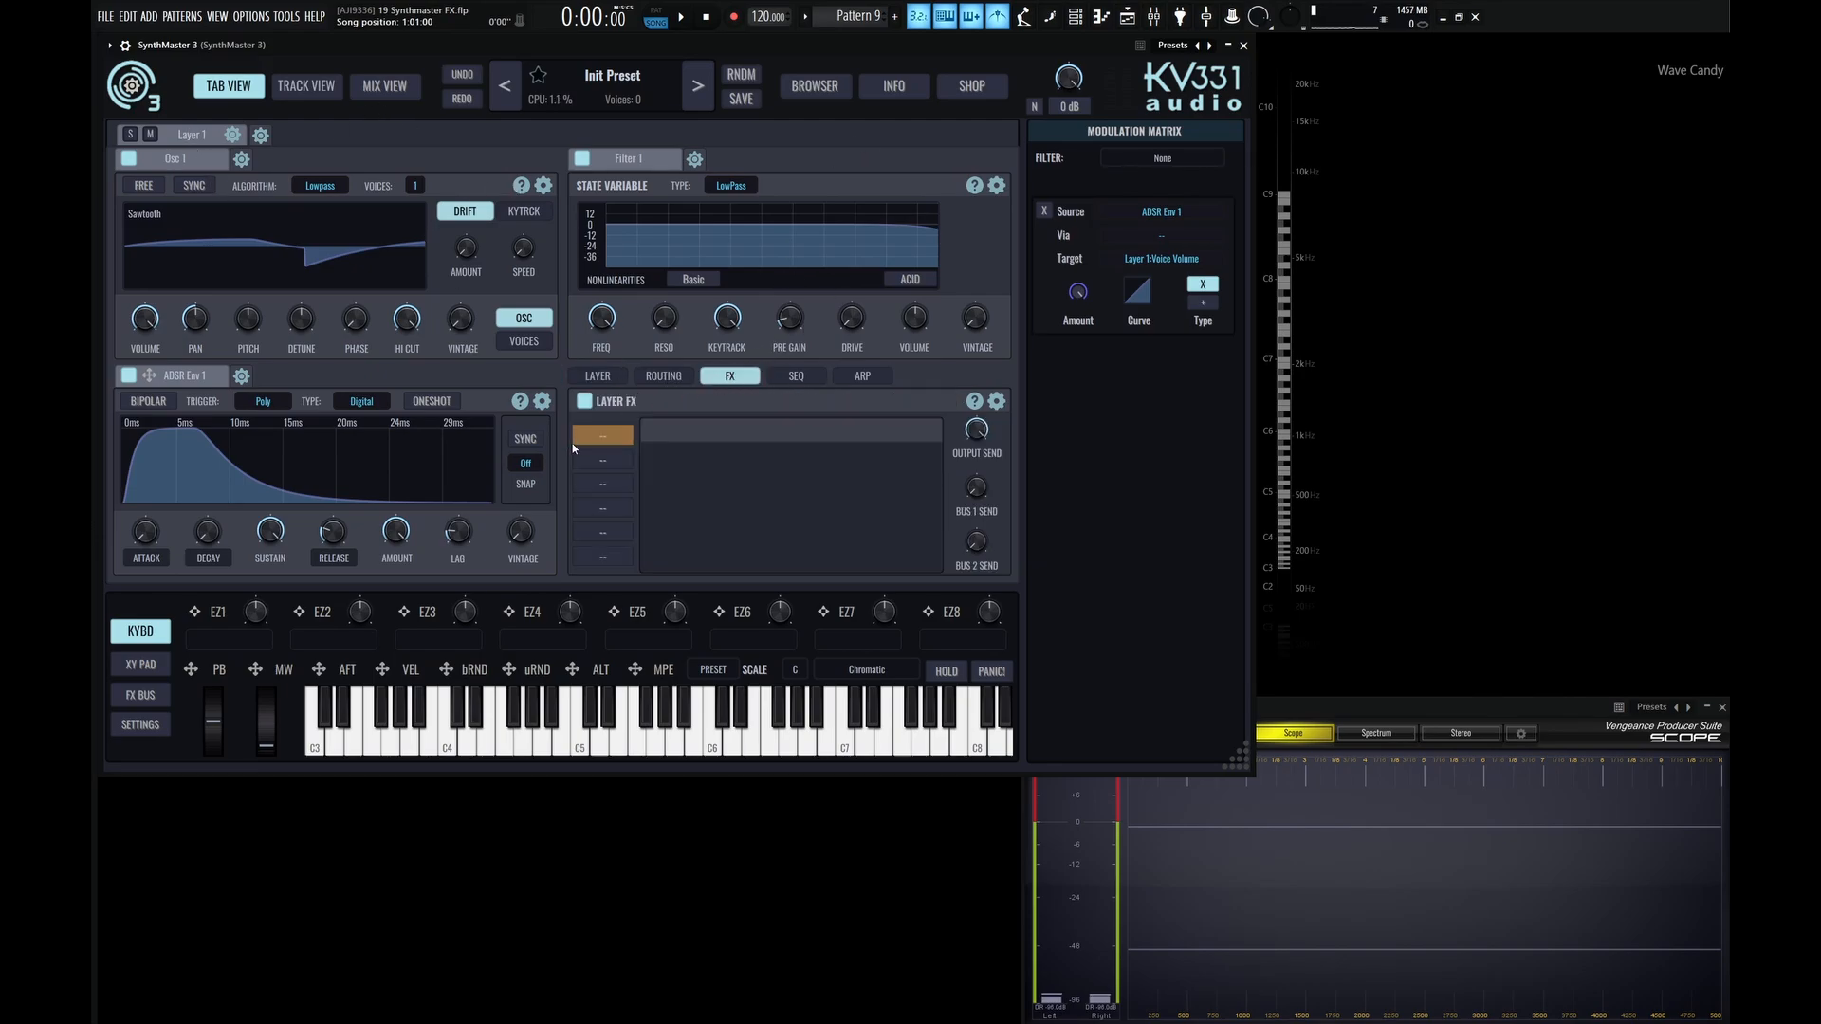
left_click(574, 436)
left_click(631, 468)
left_click(612, 461)
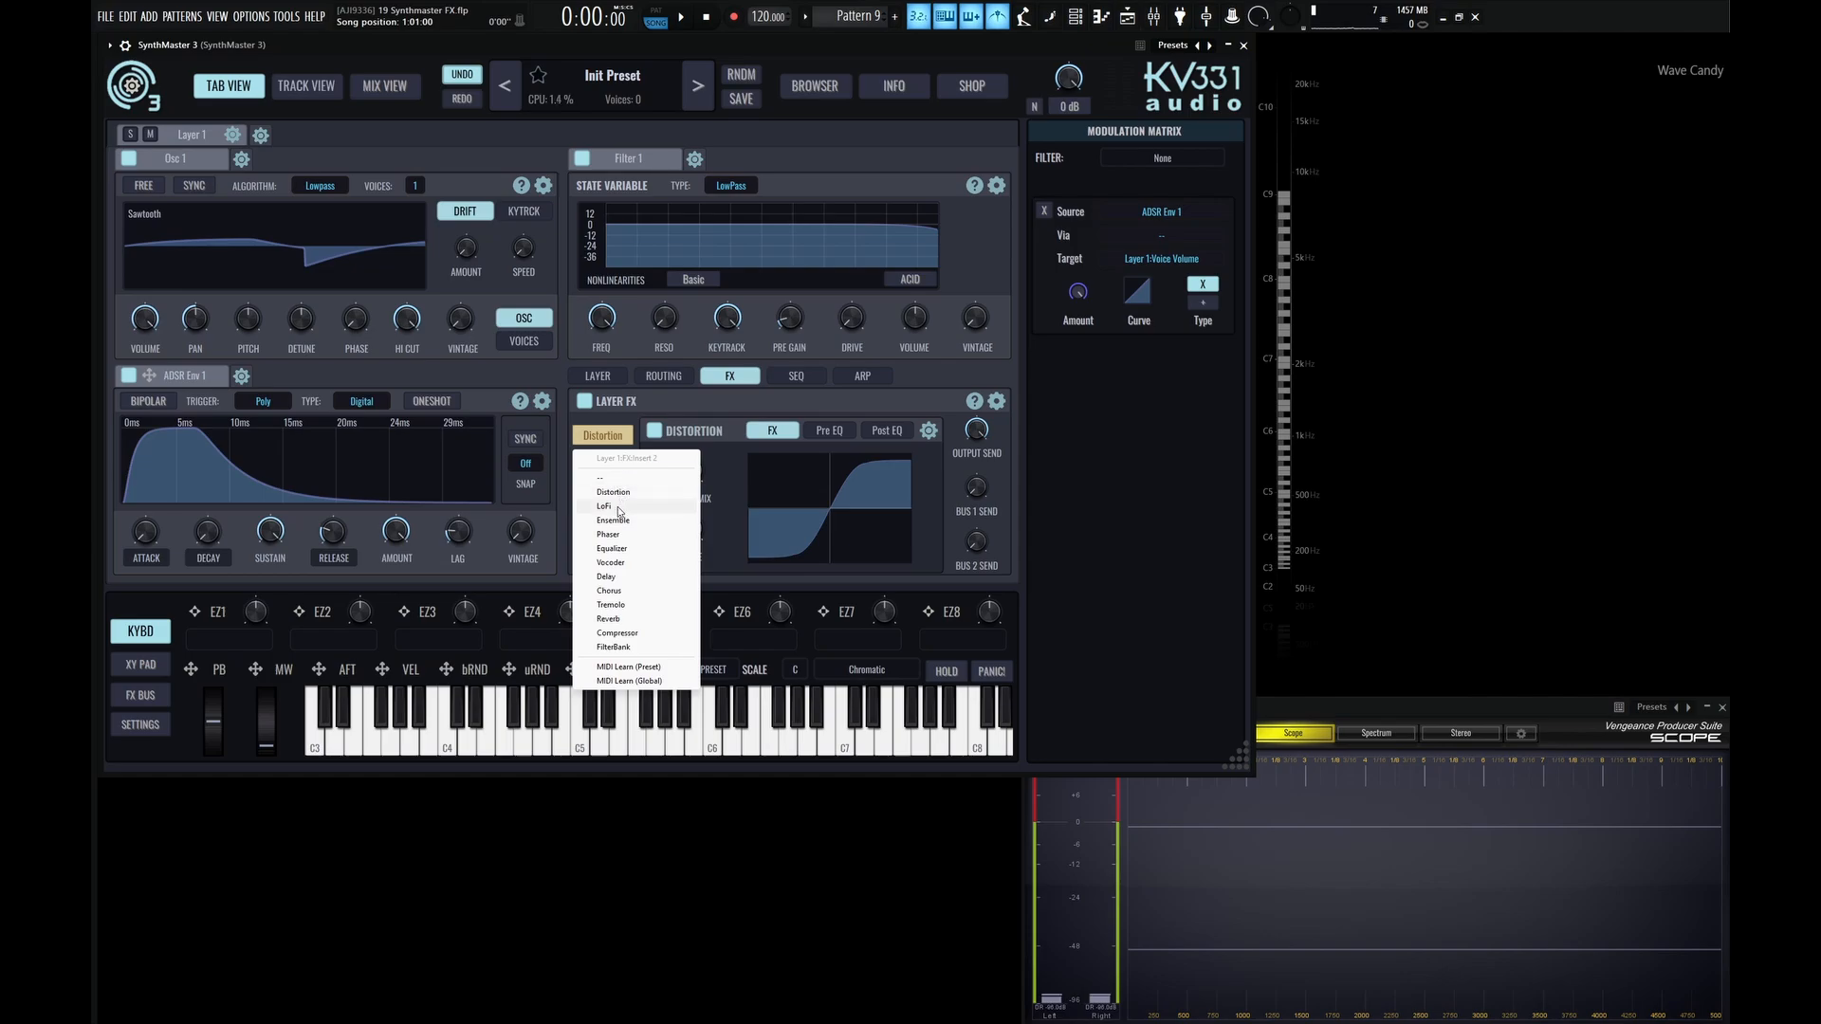
left_click(619, 510)
left_click(613, 481)
left_click(637, 506)
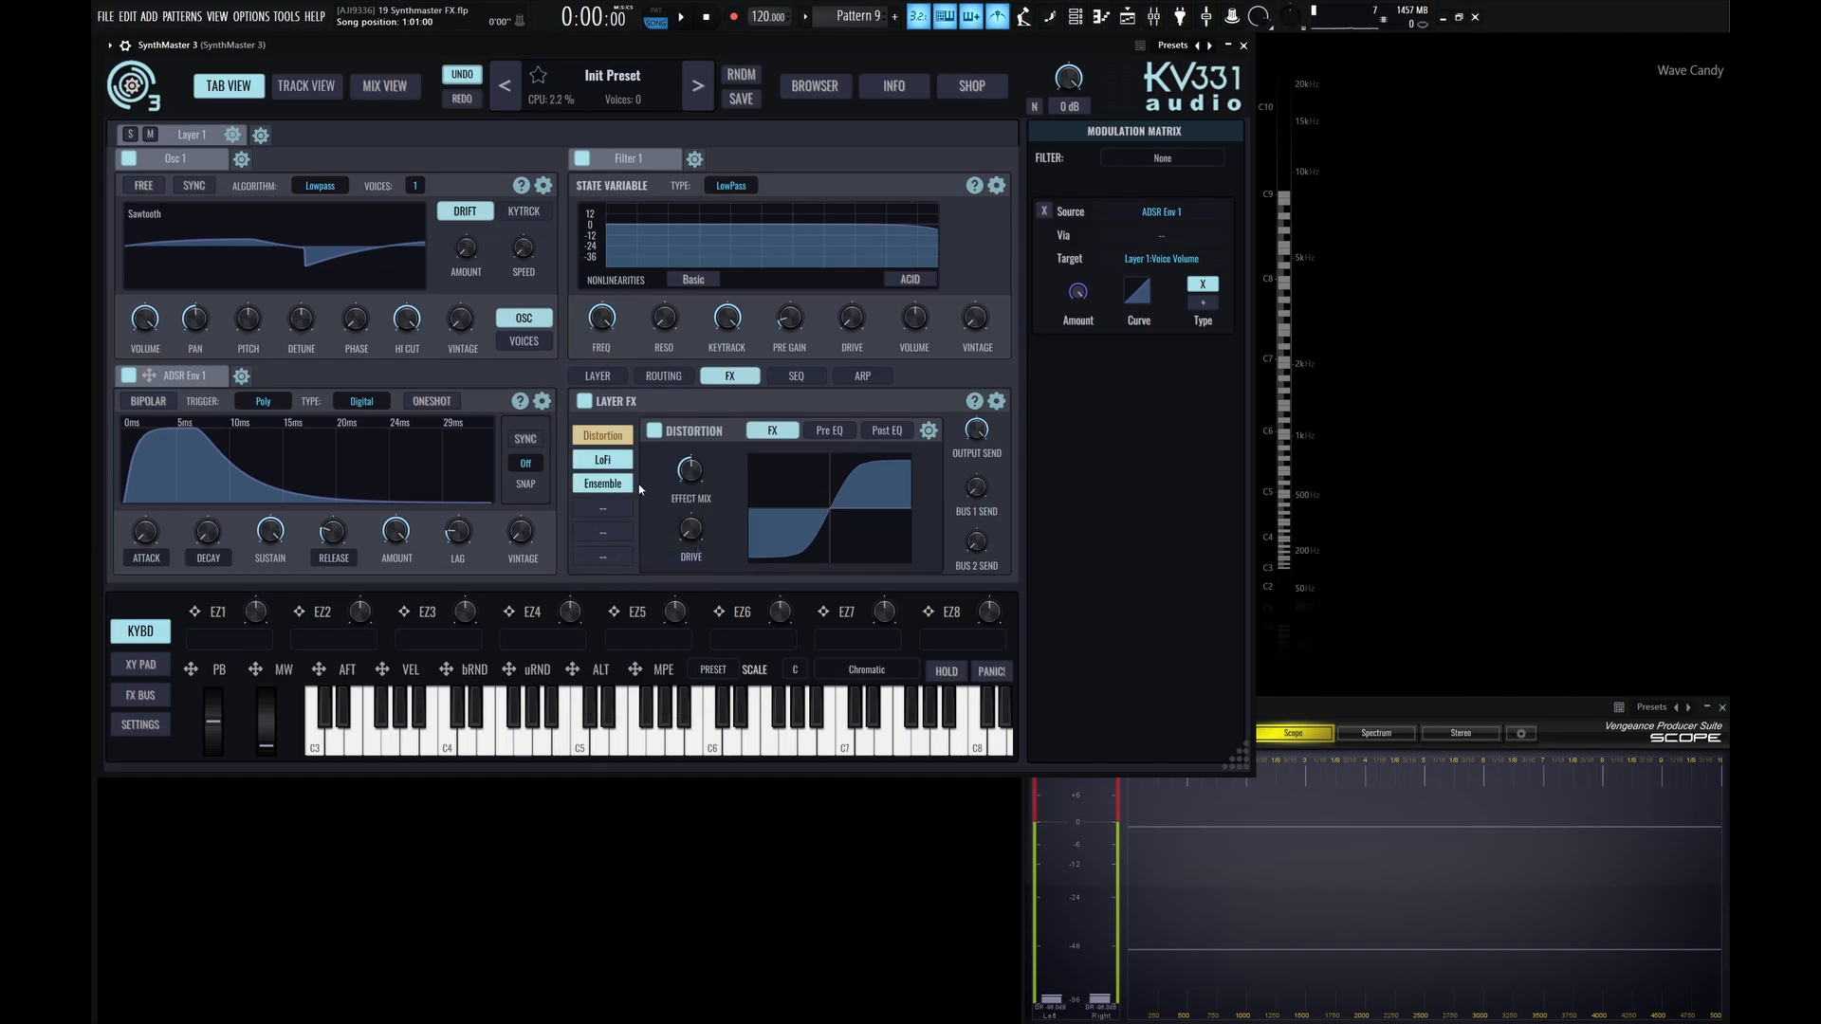
Add a second layer to the preset and display its empty Layer FX section.
left_click(269, 134)
left_click(280, 160)
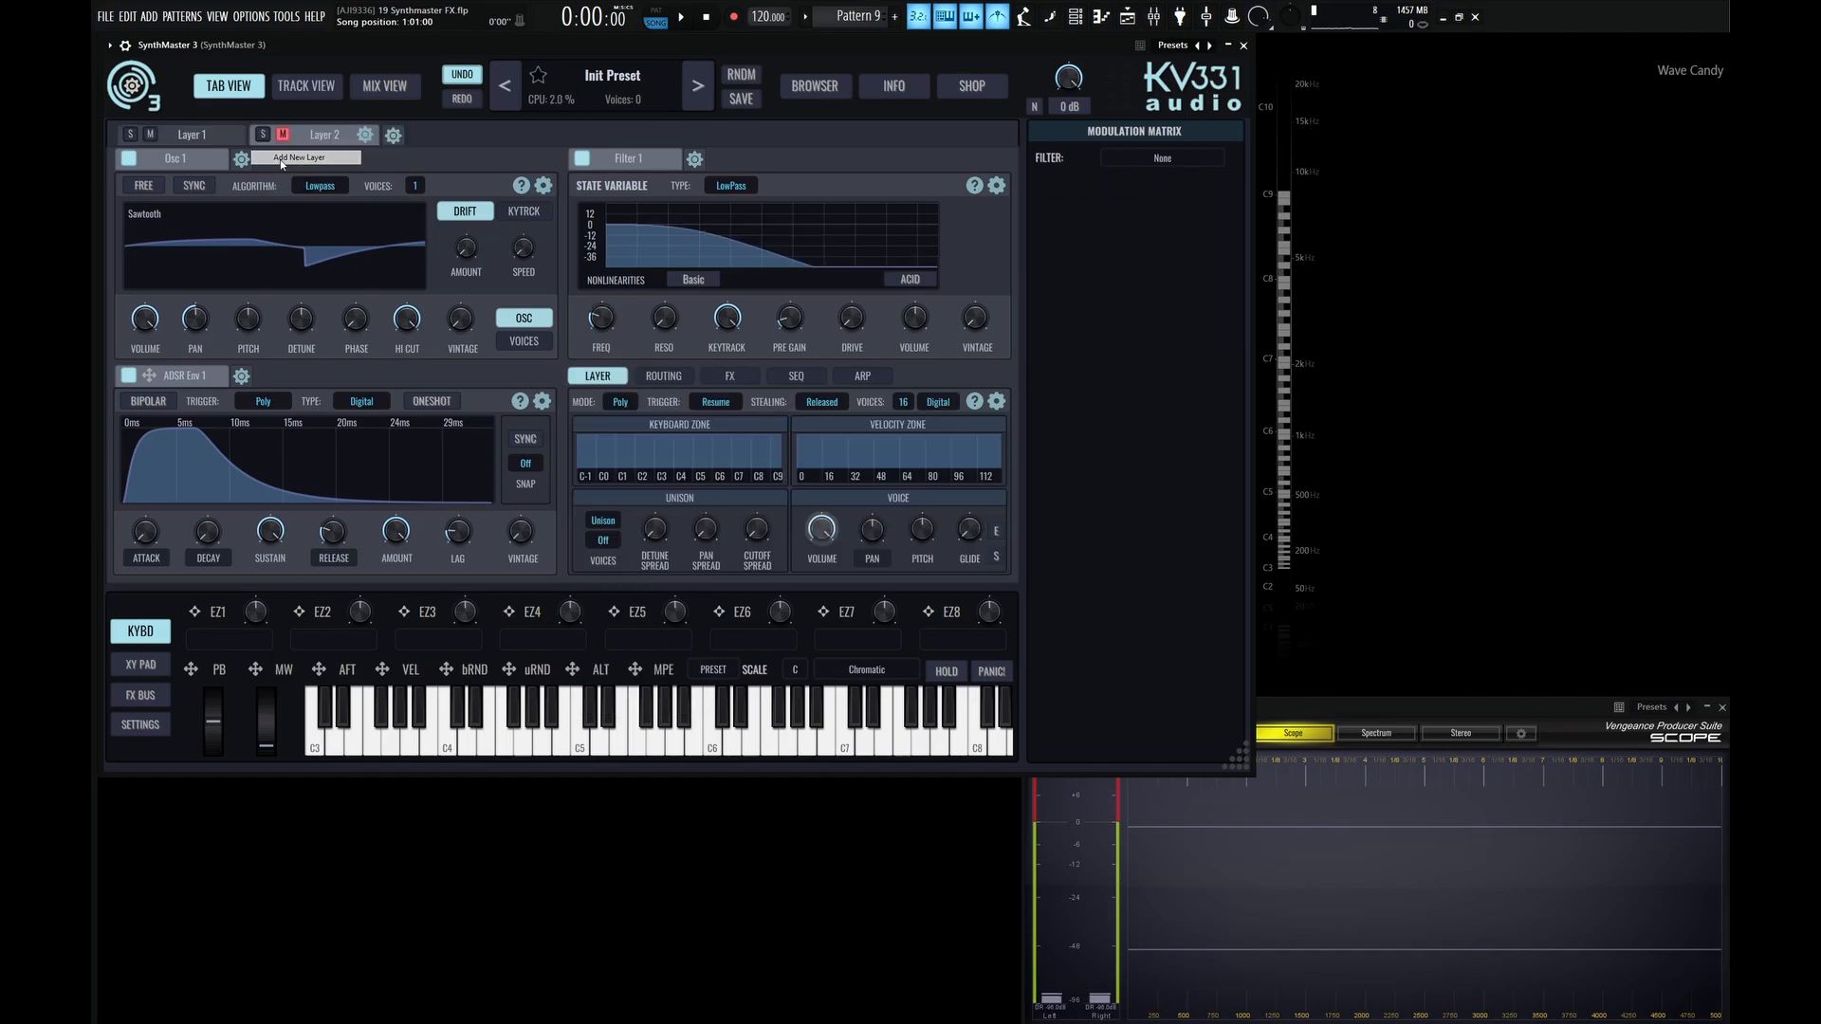
left_click(729, 375)
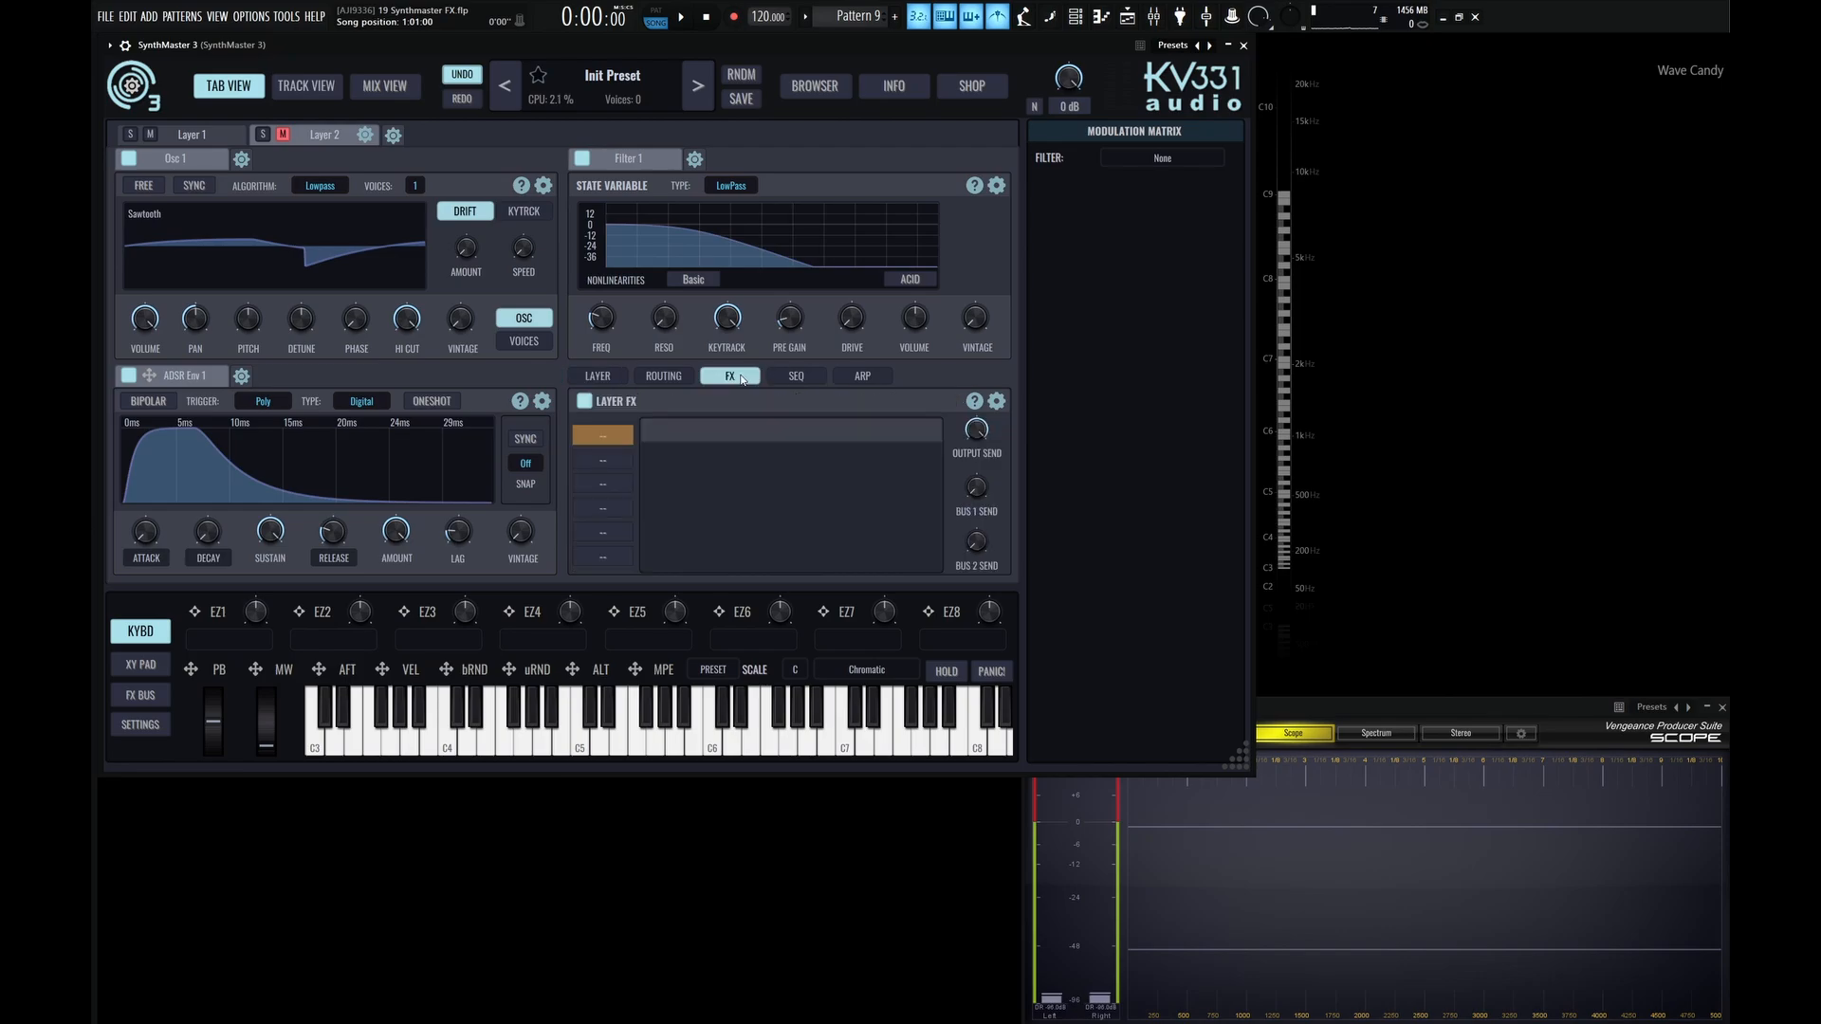
Load Distortion into Layer 2's first FX slot, lower its Effect Mix and raise its Drive to maximum.
left_click(603, 436)
left_click(644, 468)
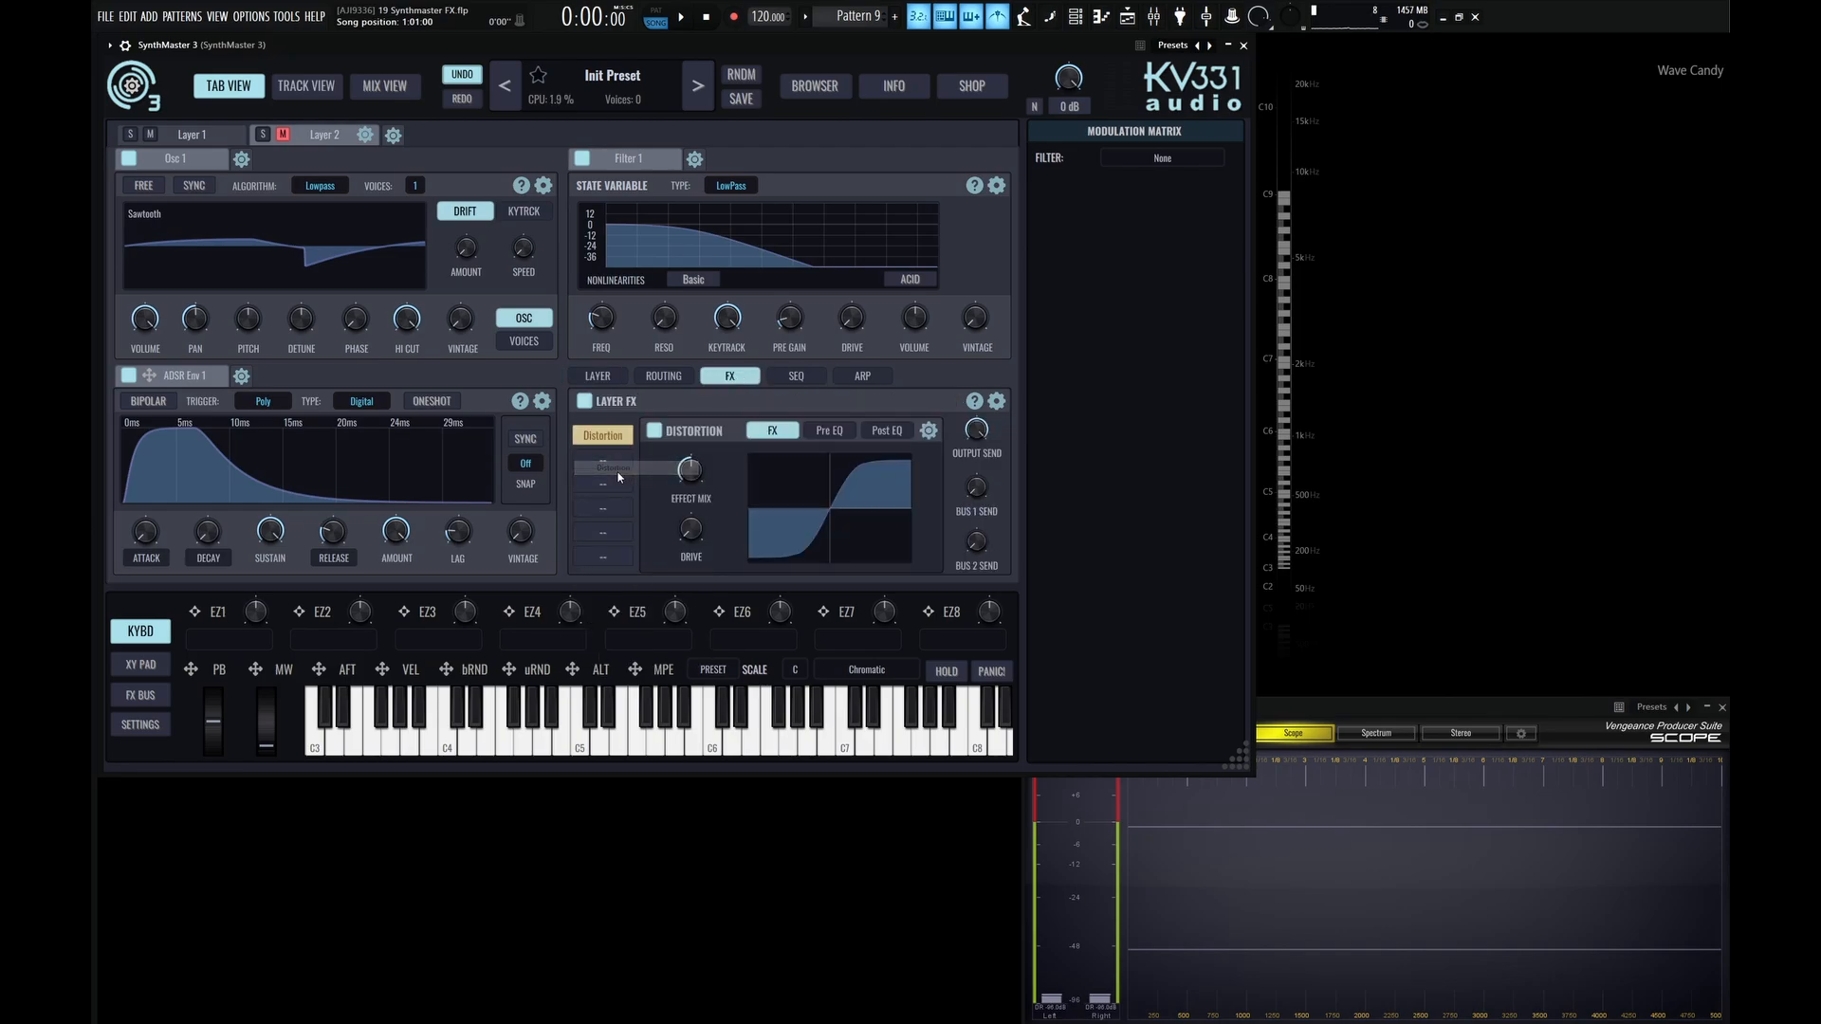
left_click(609, 469)
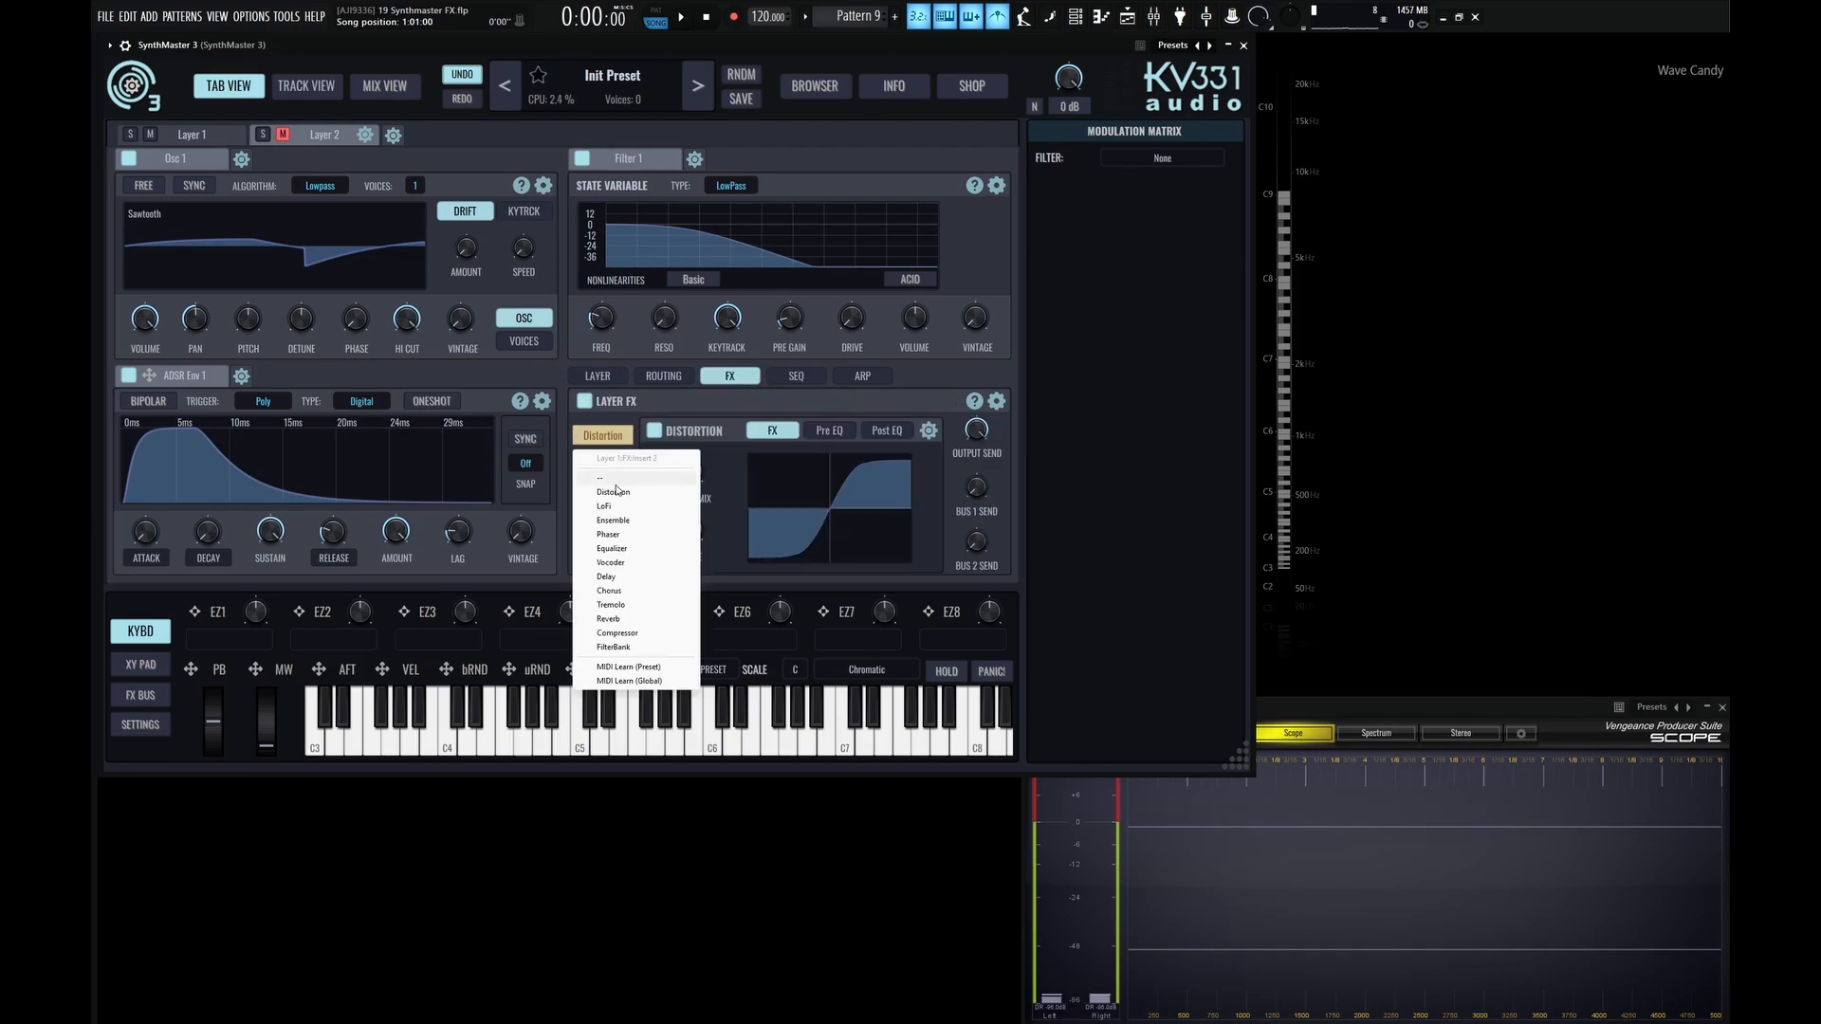
left_click(679, 429)
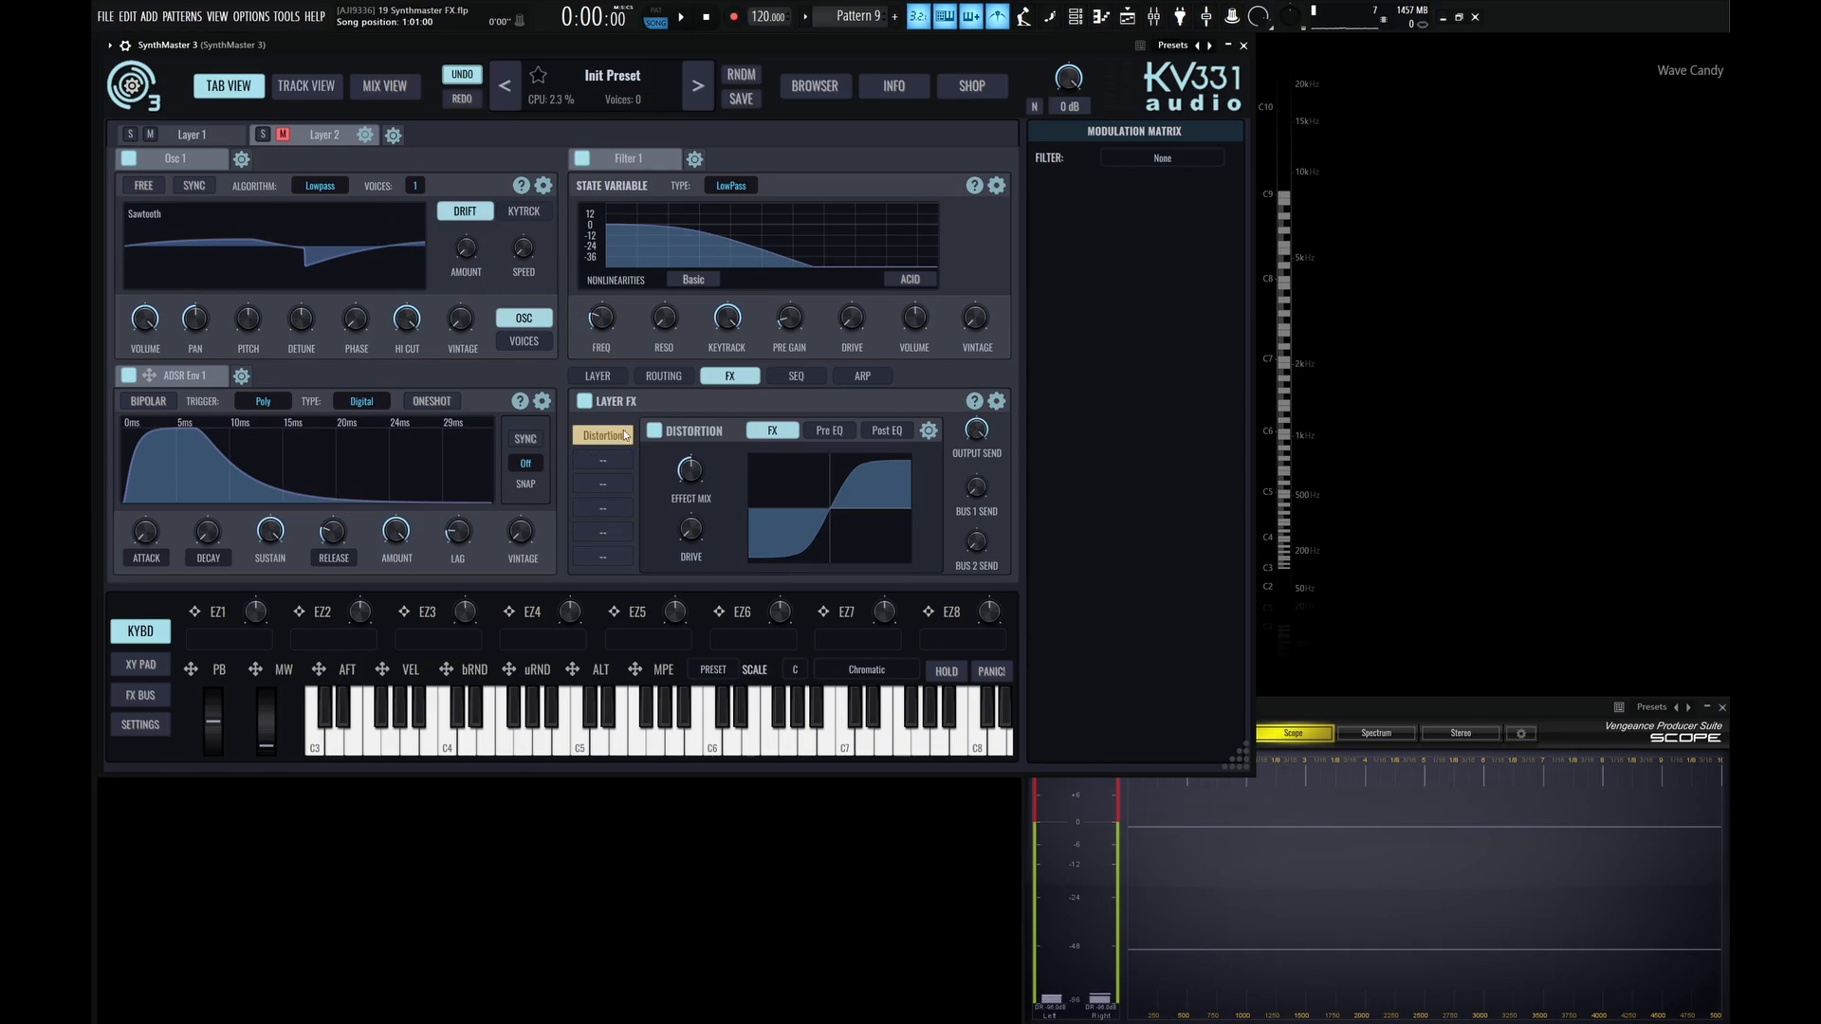
left_click(693, 493)
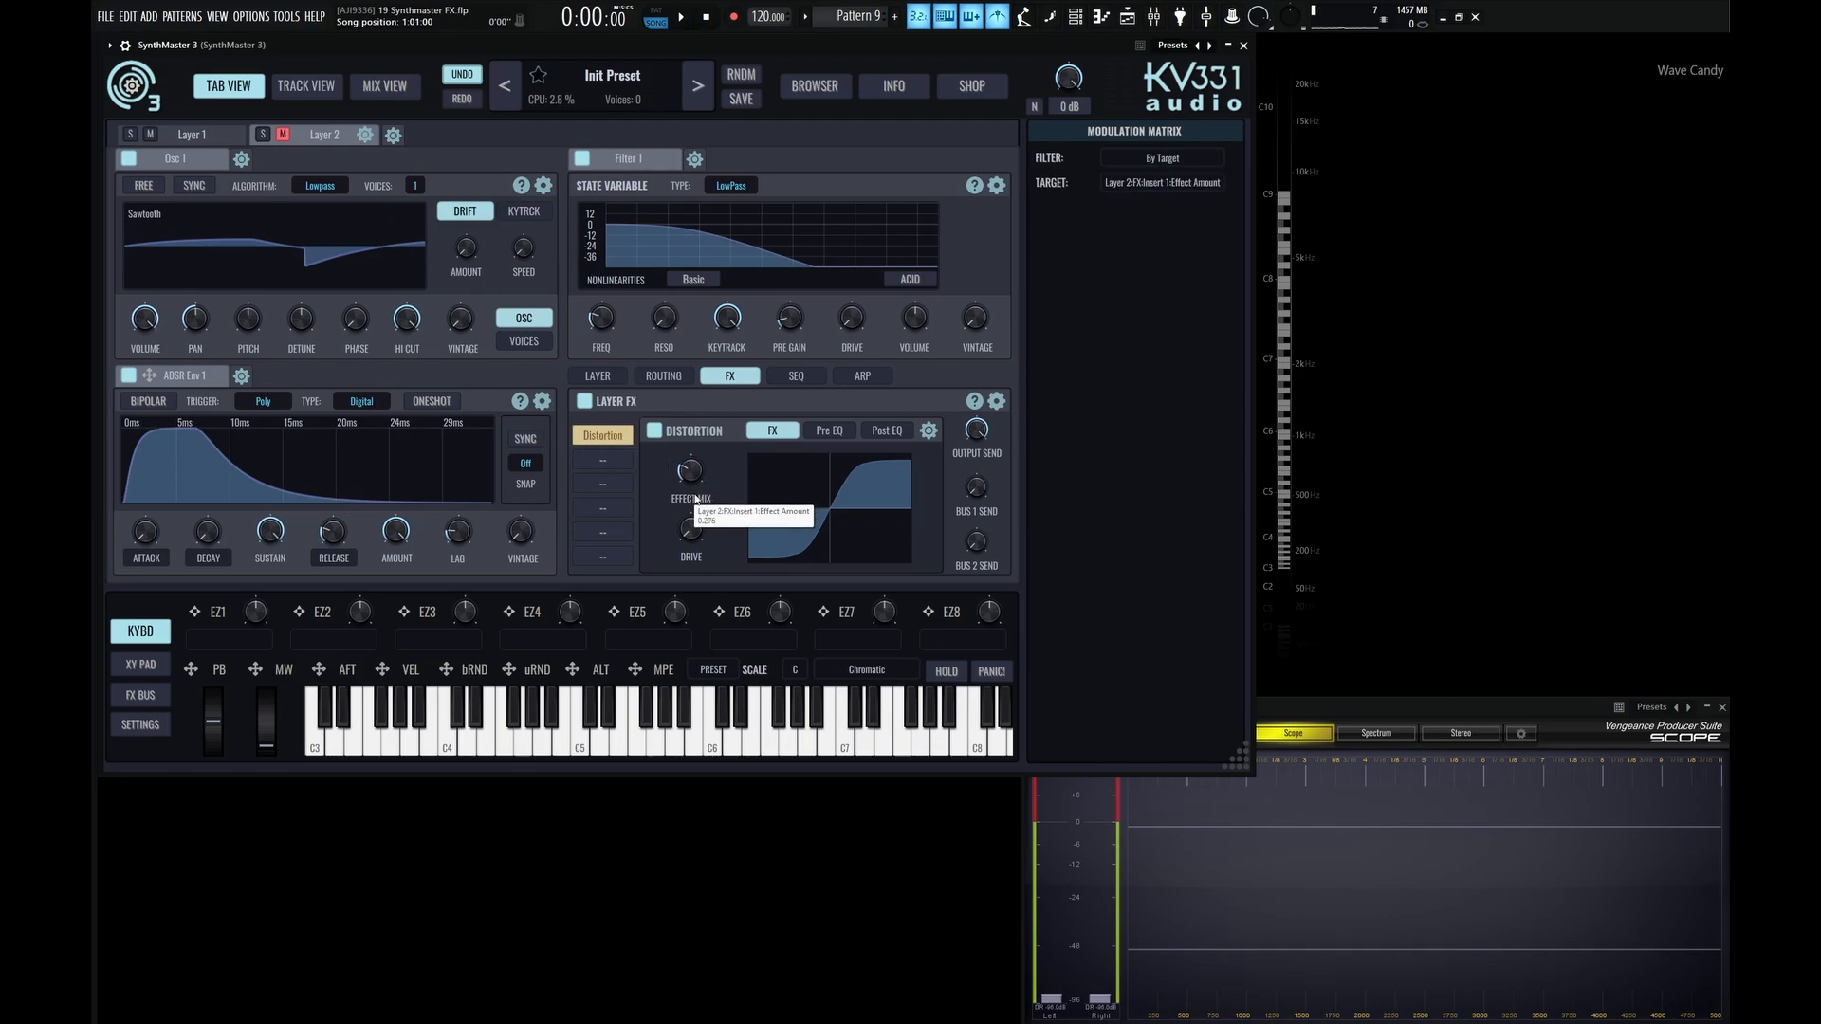
left_click_drag(690, 527, 697, 308)
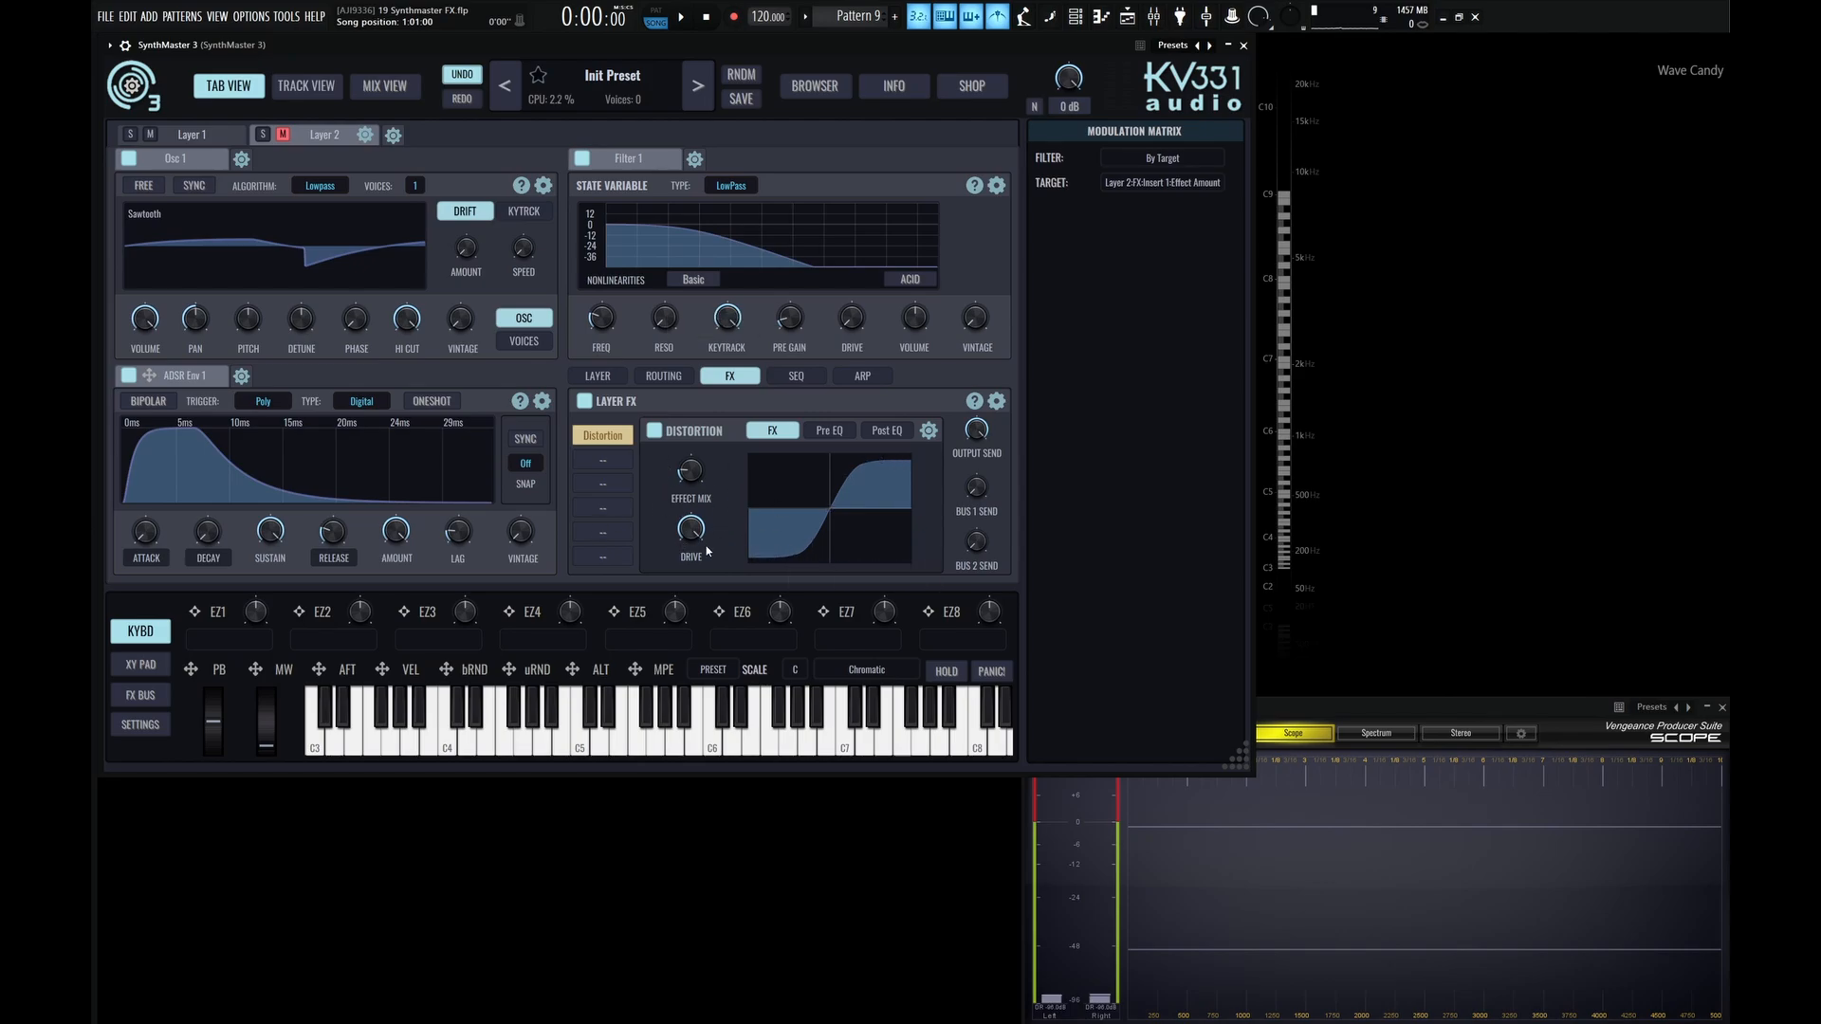
Compare the FX chains of both layers and lock the Distortion insert in Layer 2's first FX slot.
left_click(193, 135)
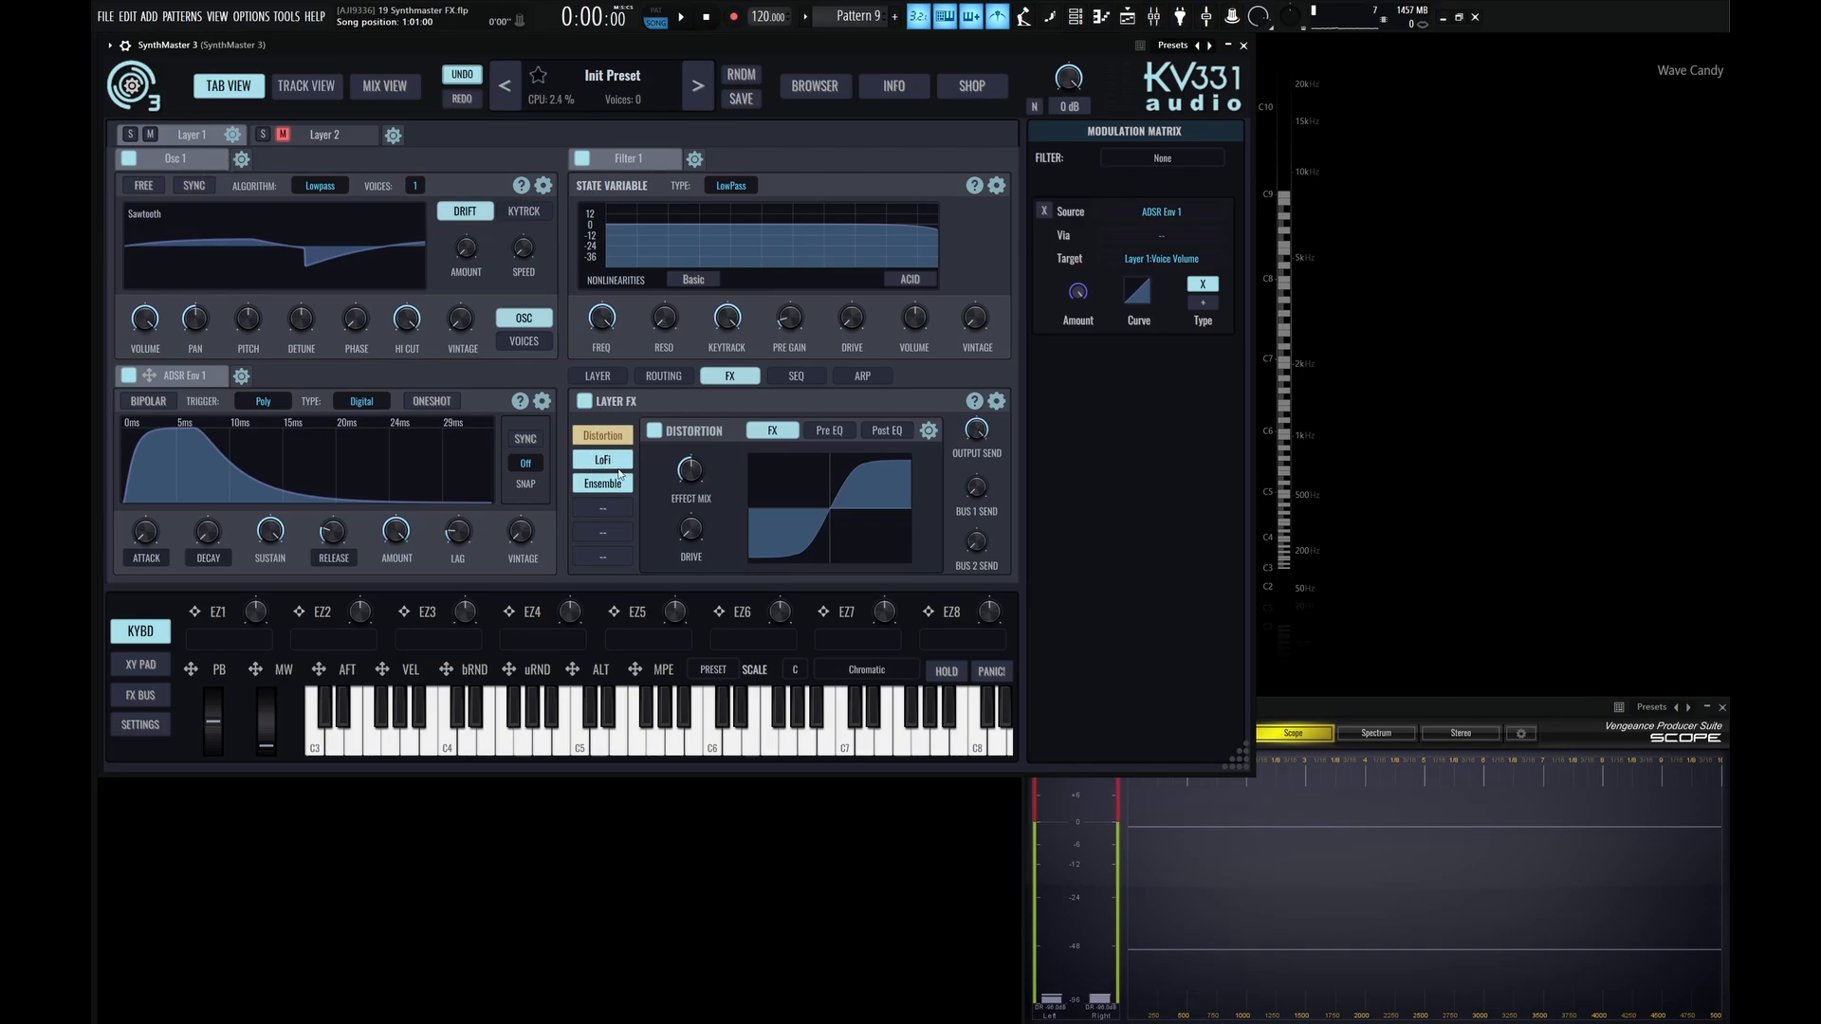
left_click(336, 141)
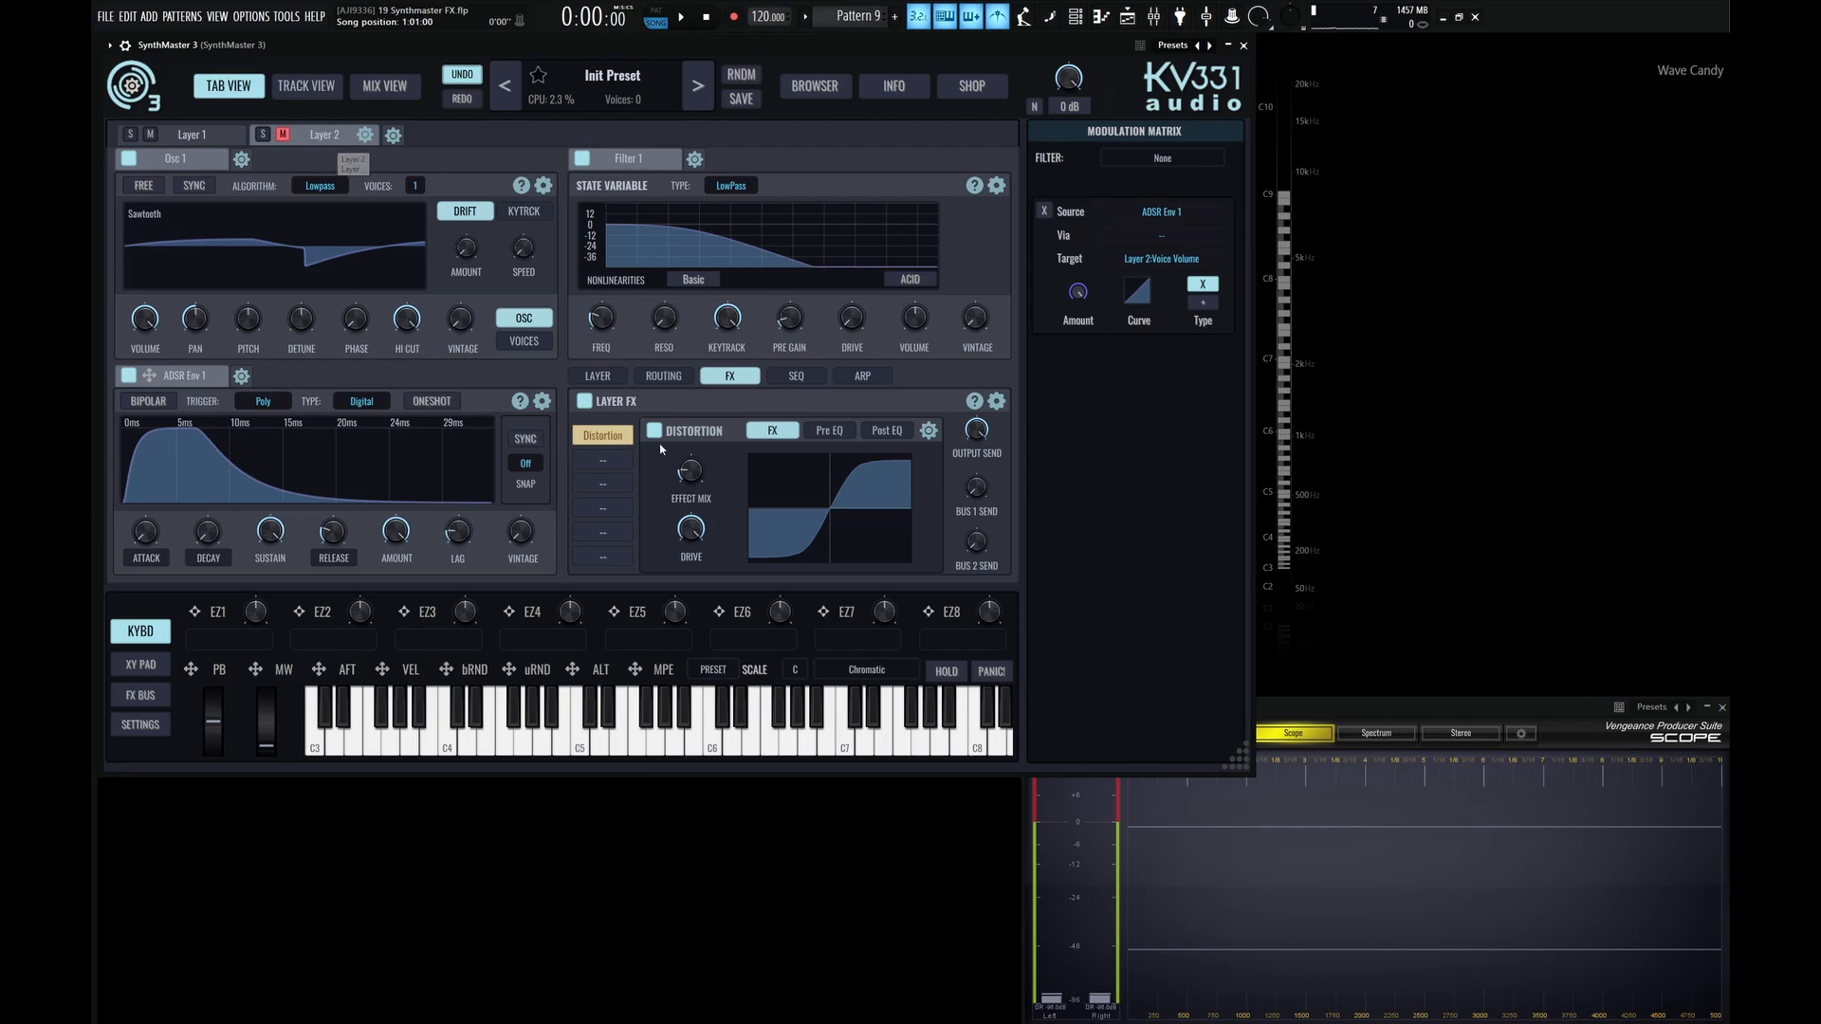
left_click(929, 430)
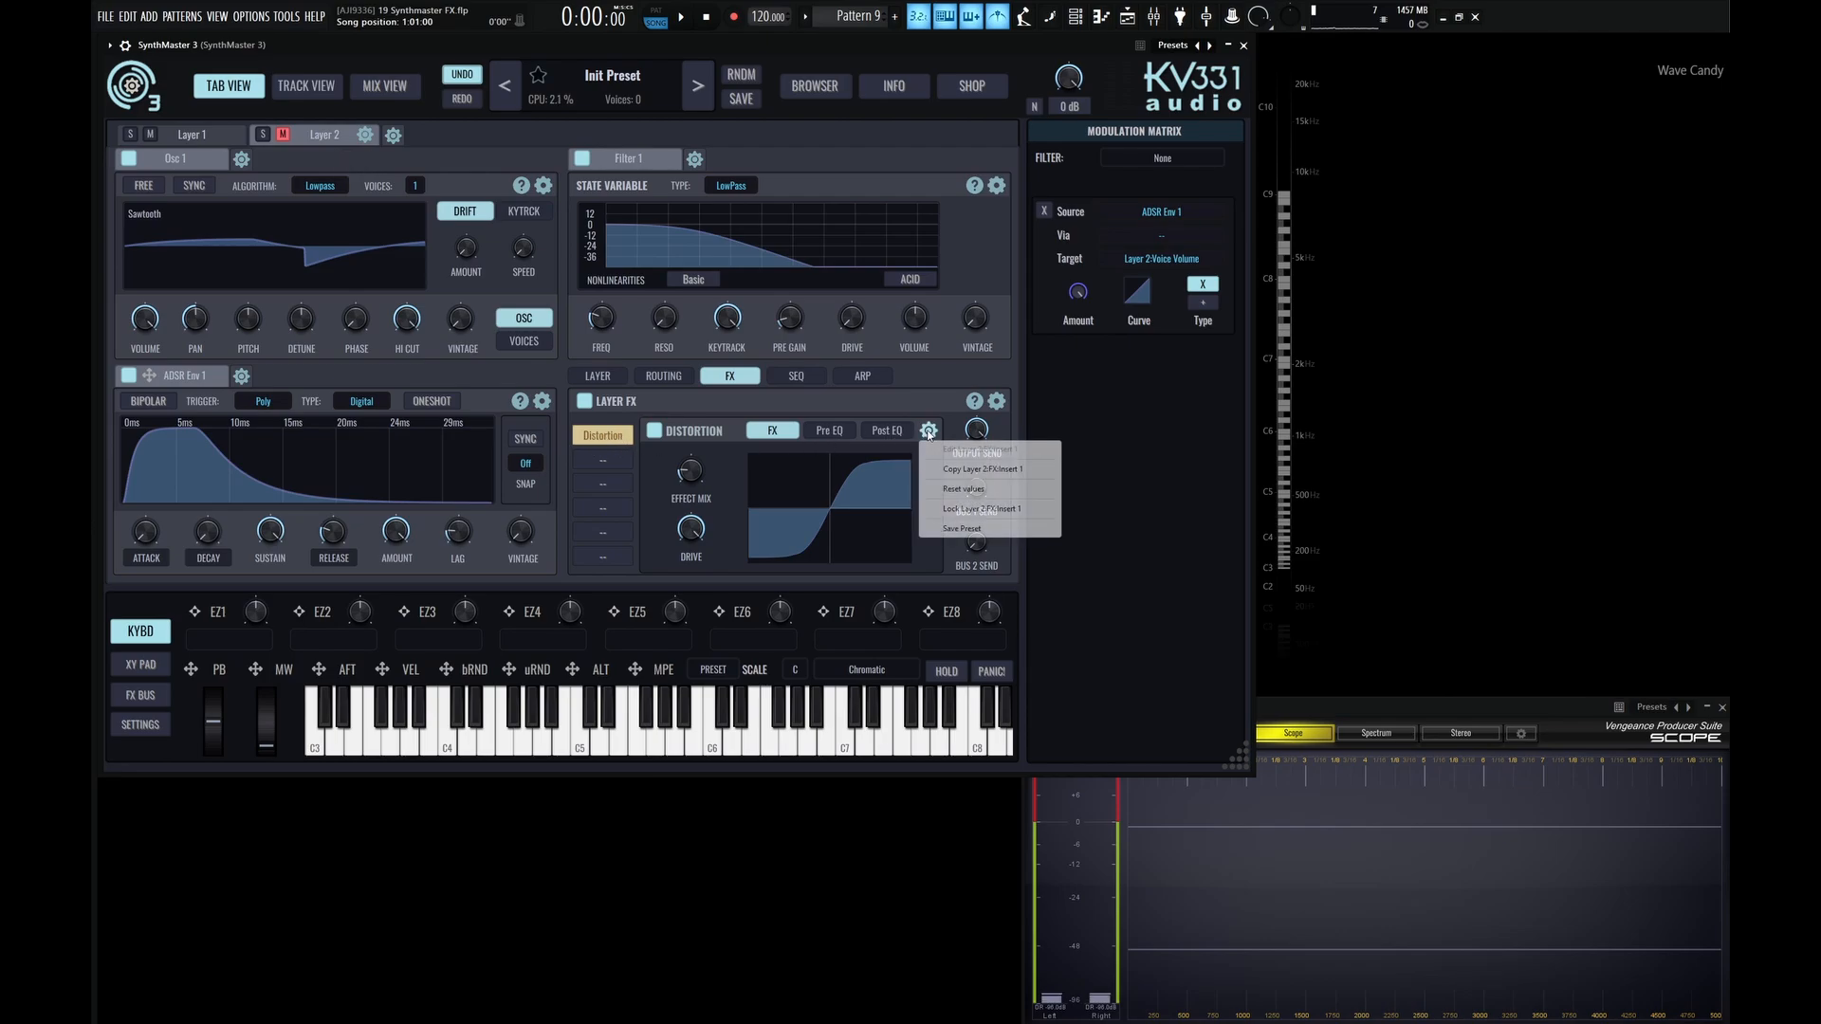
left_click(982, 512)
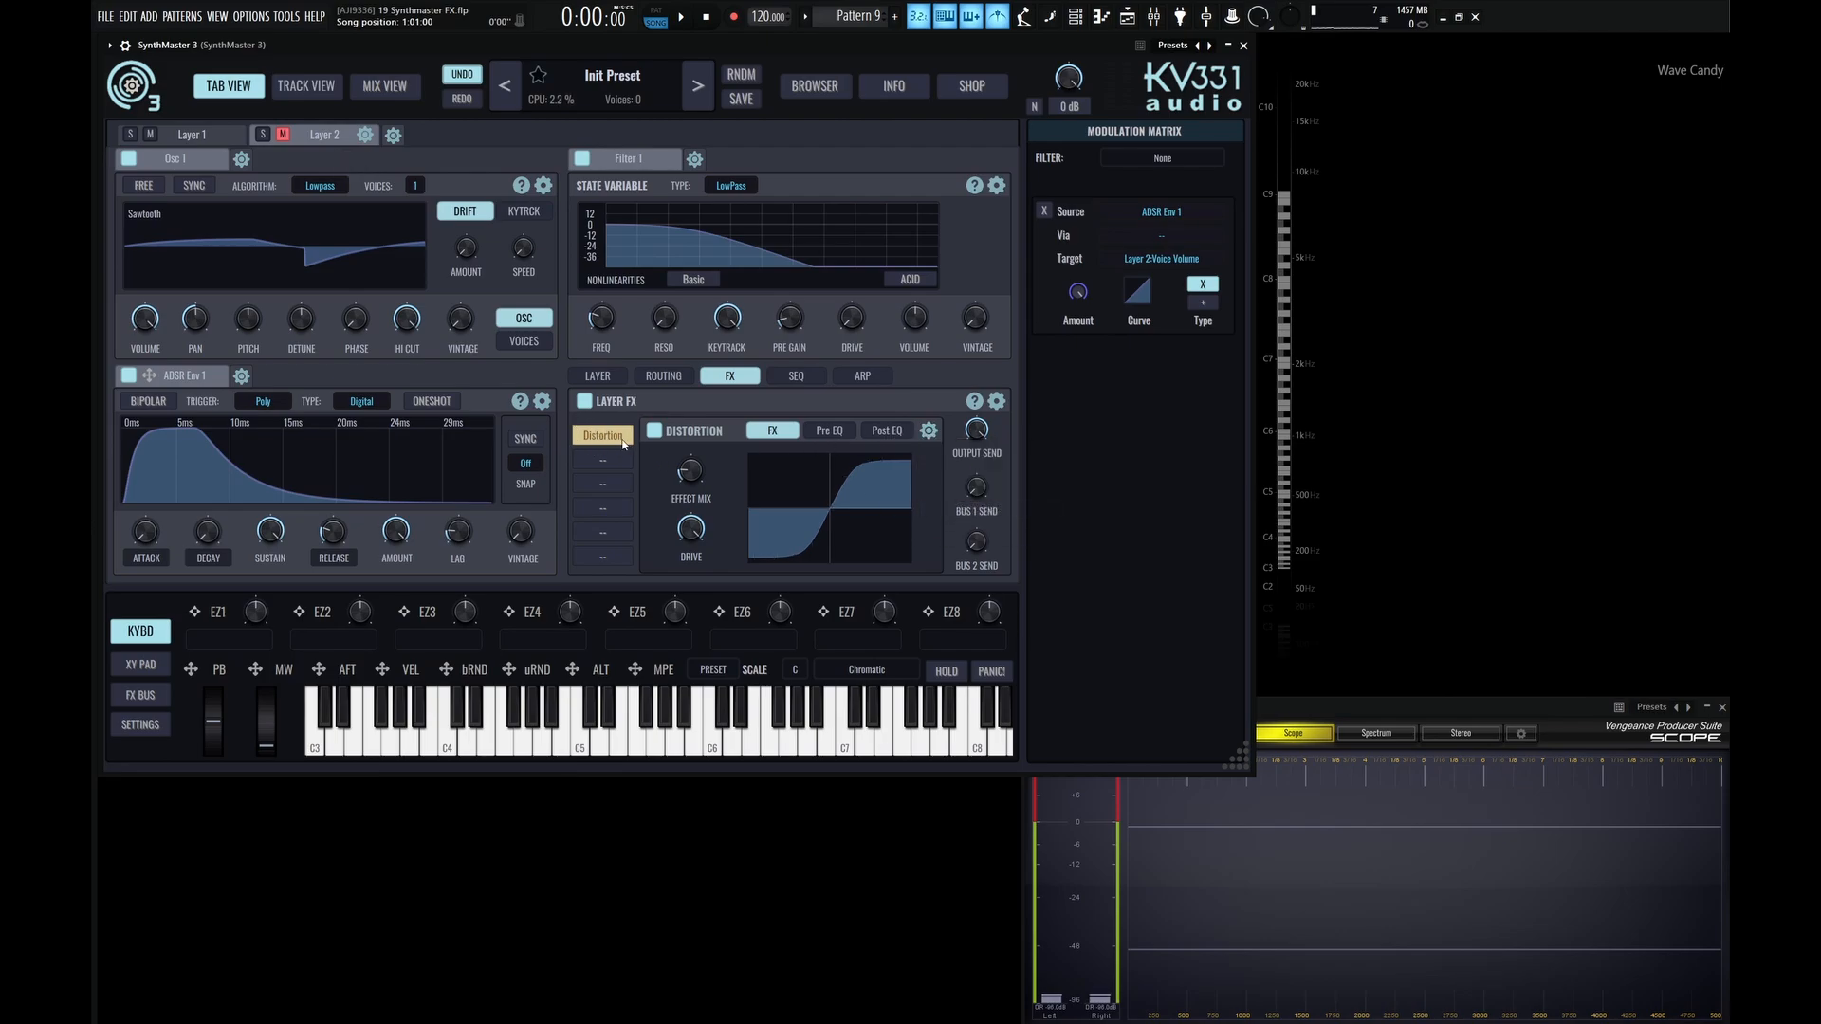
Copy Layer 1's whole FX chain and paste its values into Layer 2's FX section.
left_click(191, 133)
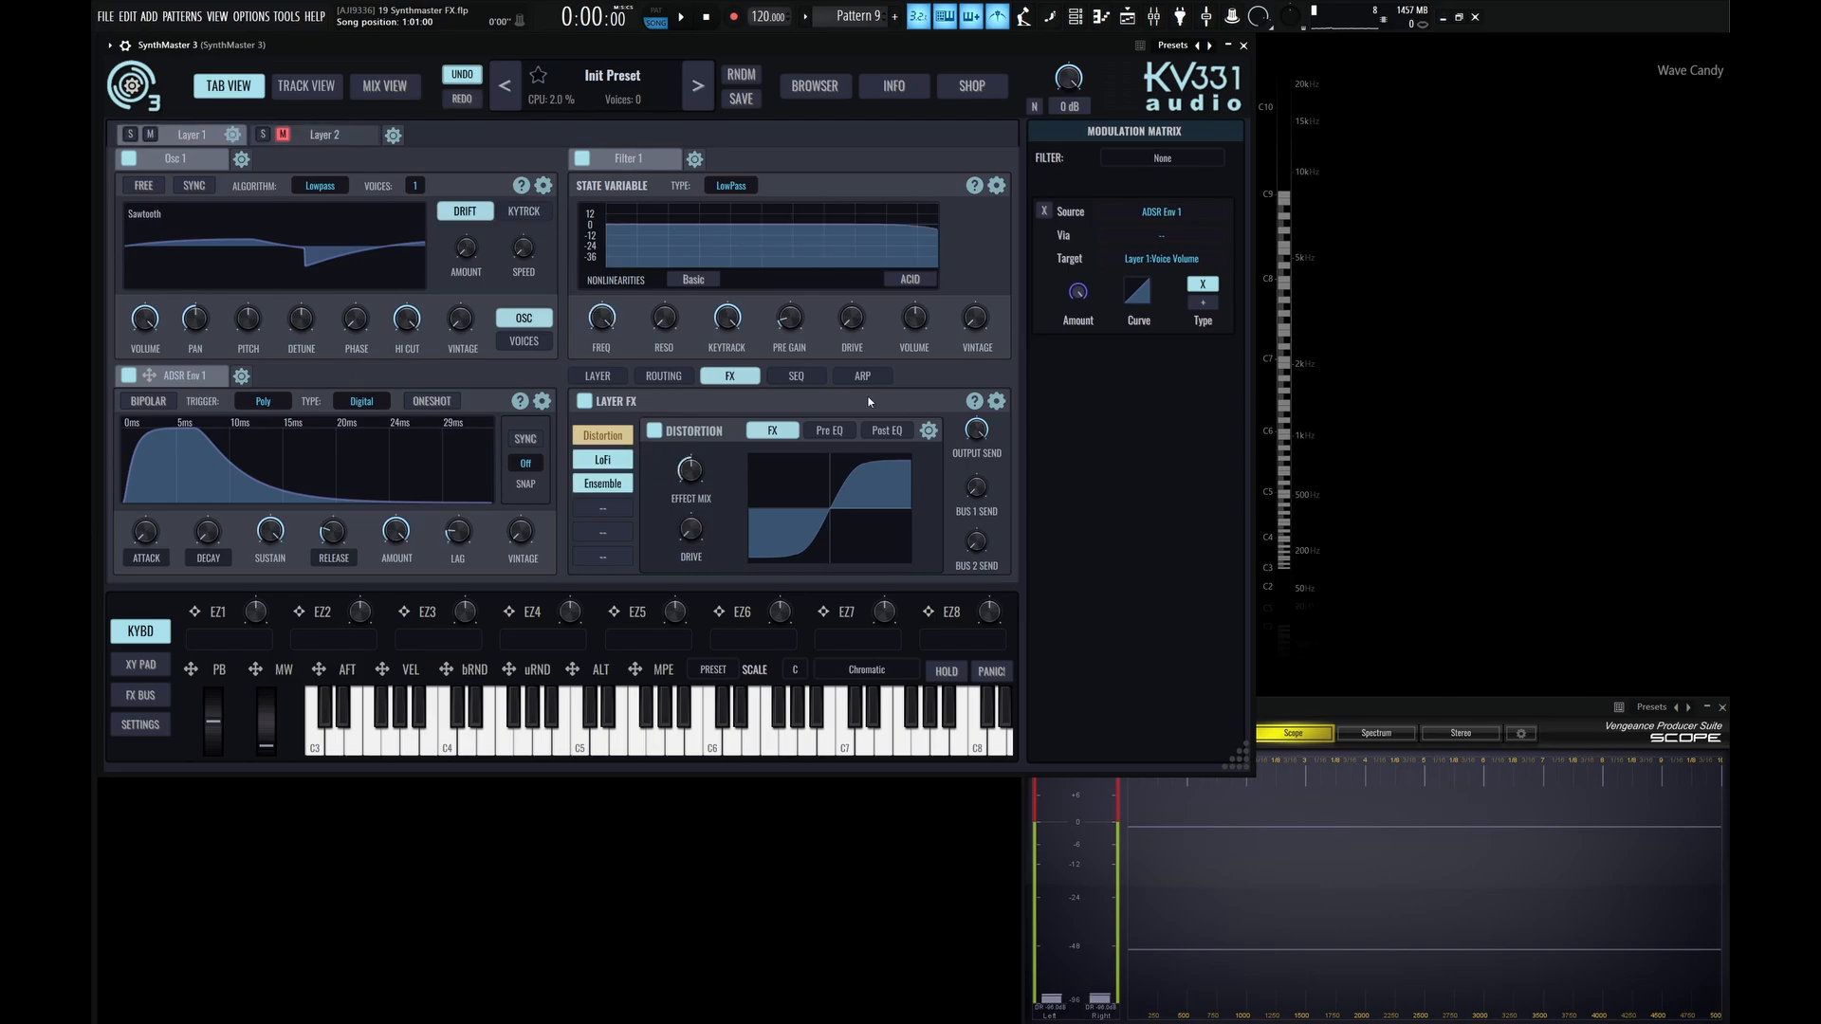
left_click(995, 400)
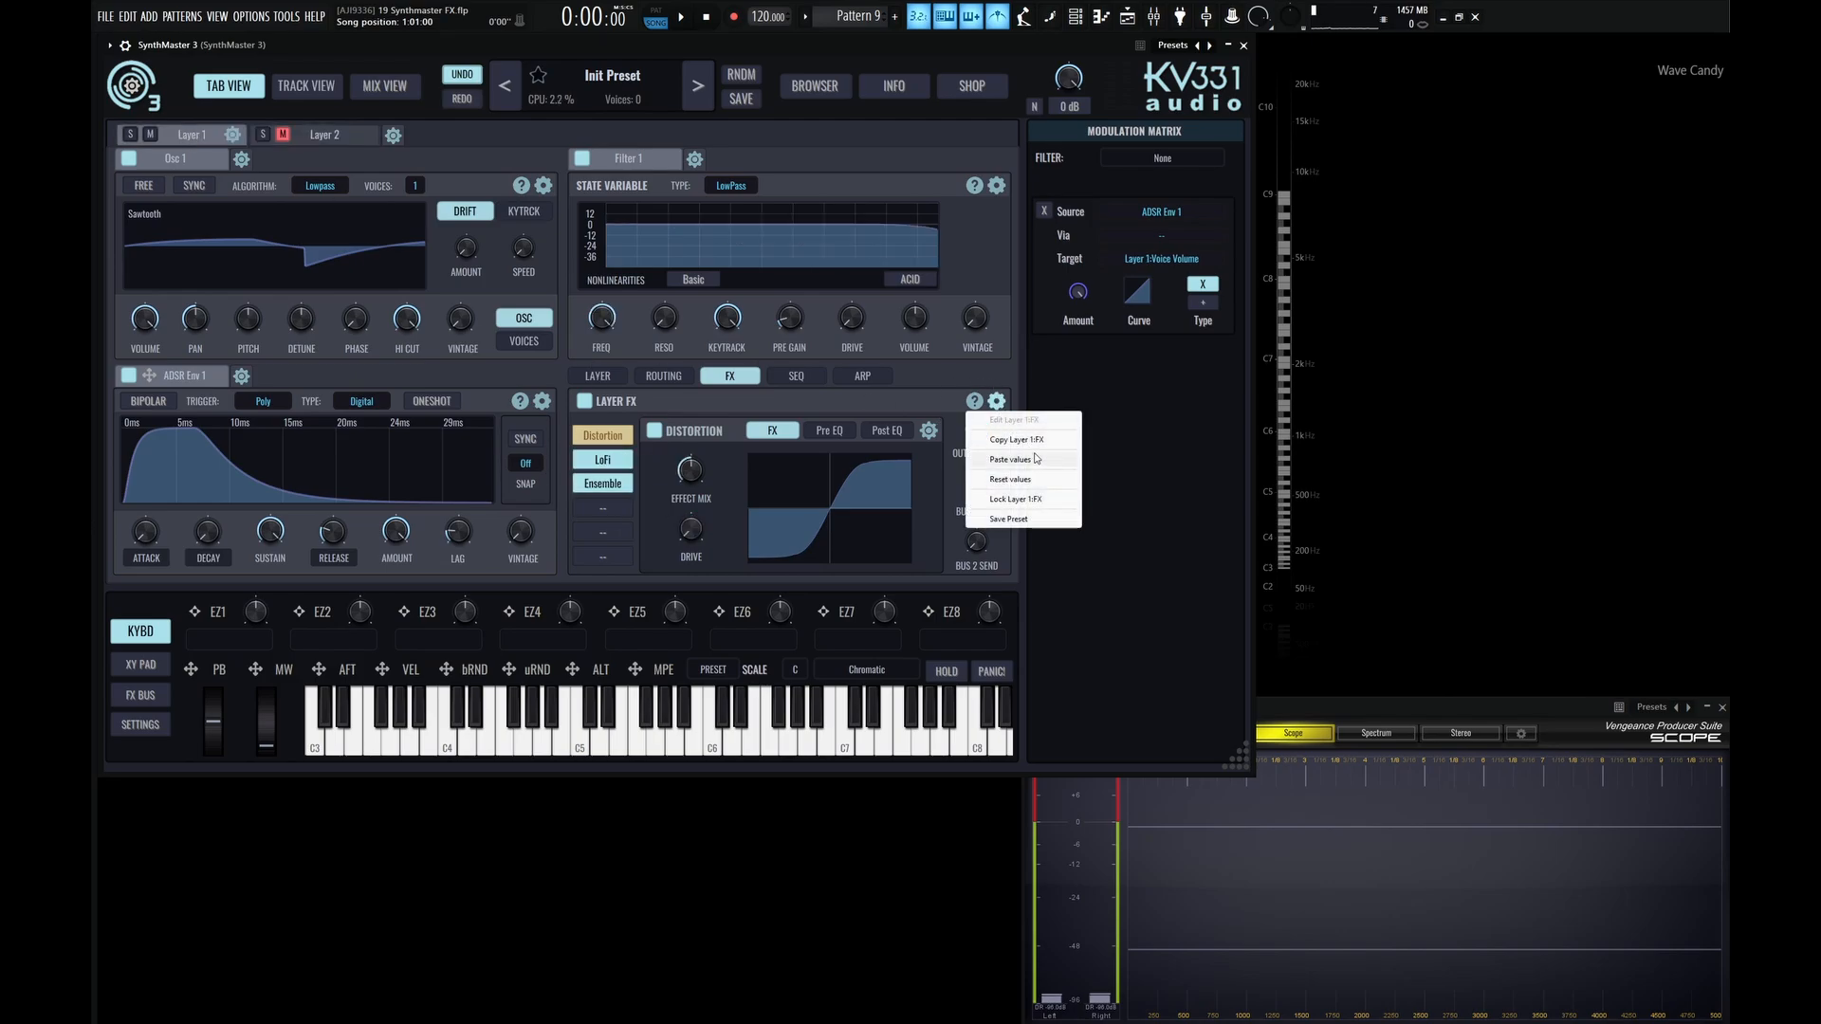
left_click(1029, 442)
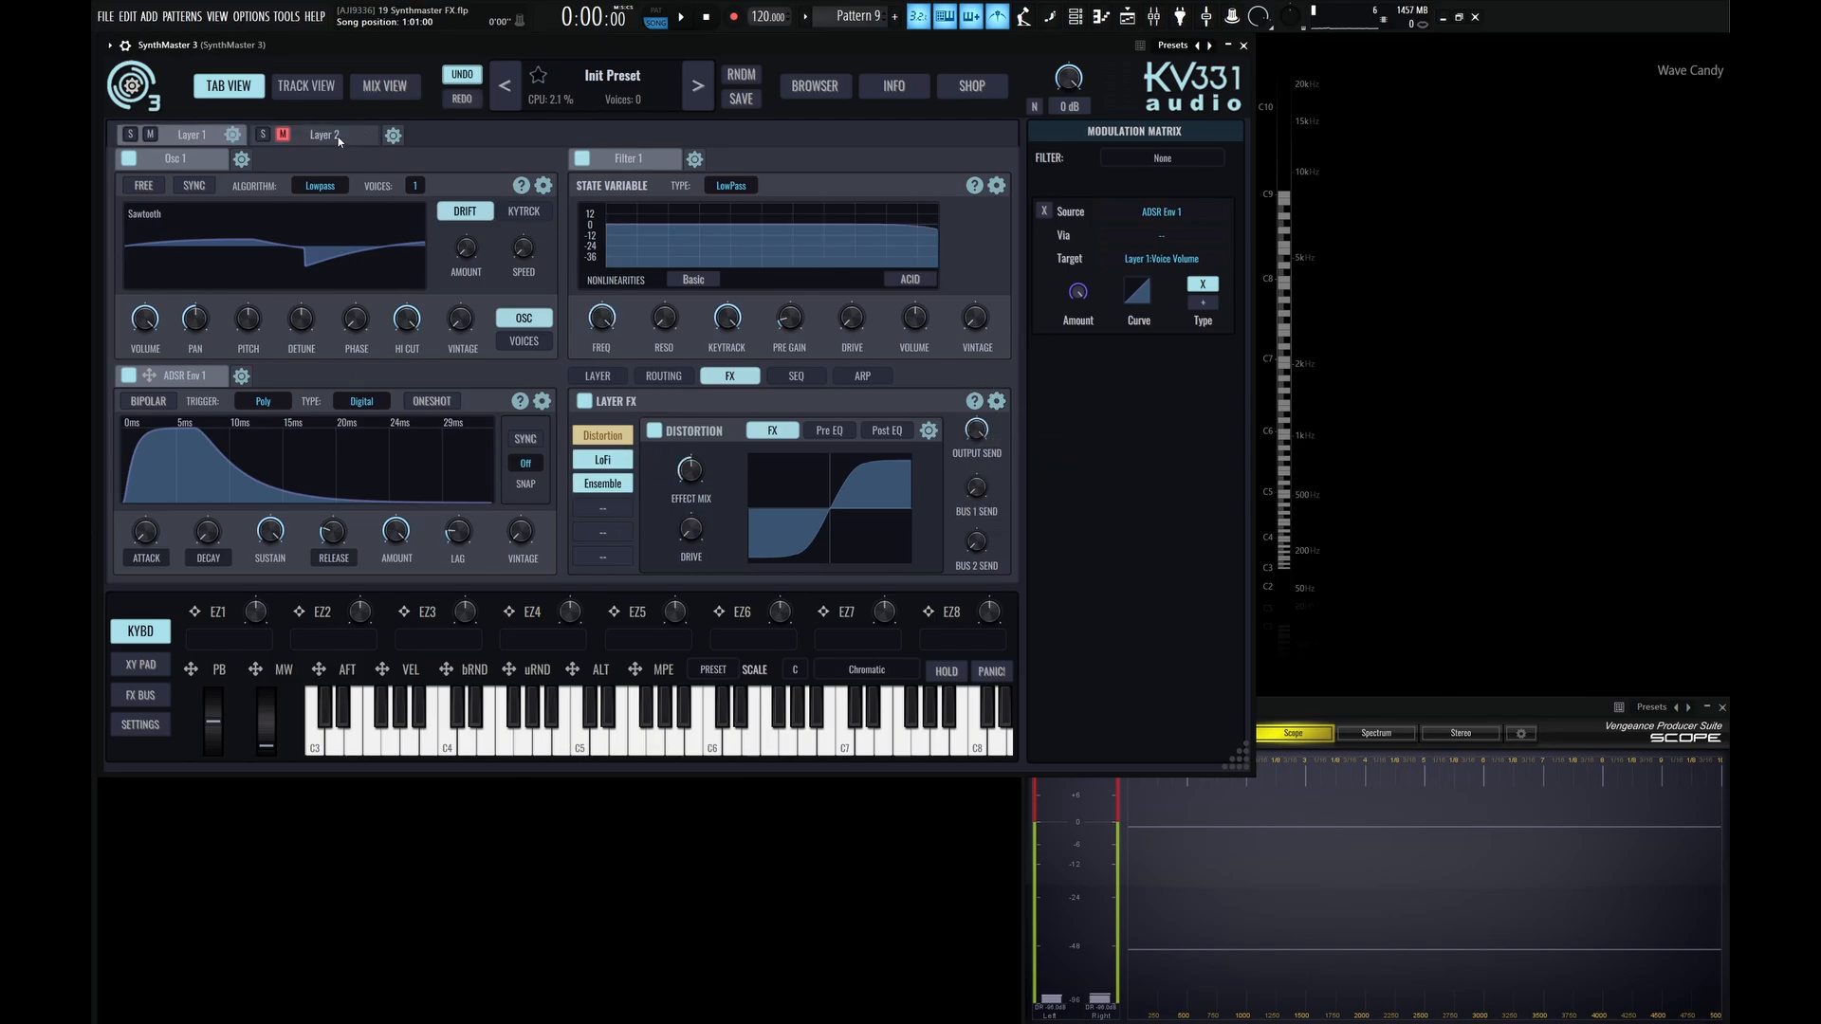
left_click(338, 138)
left_click(996, 401)
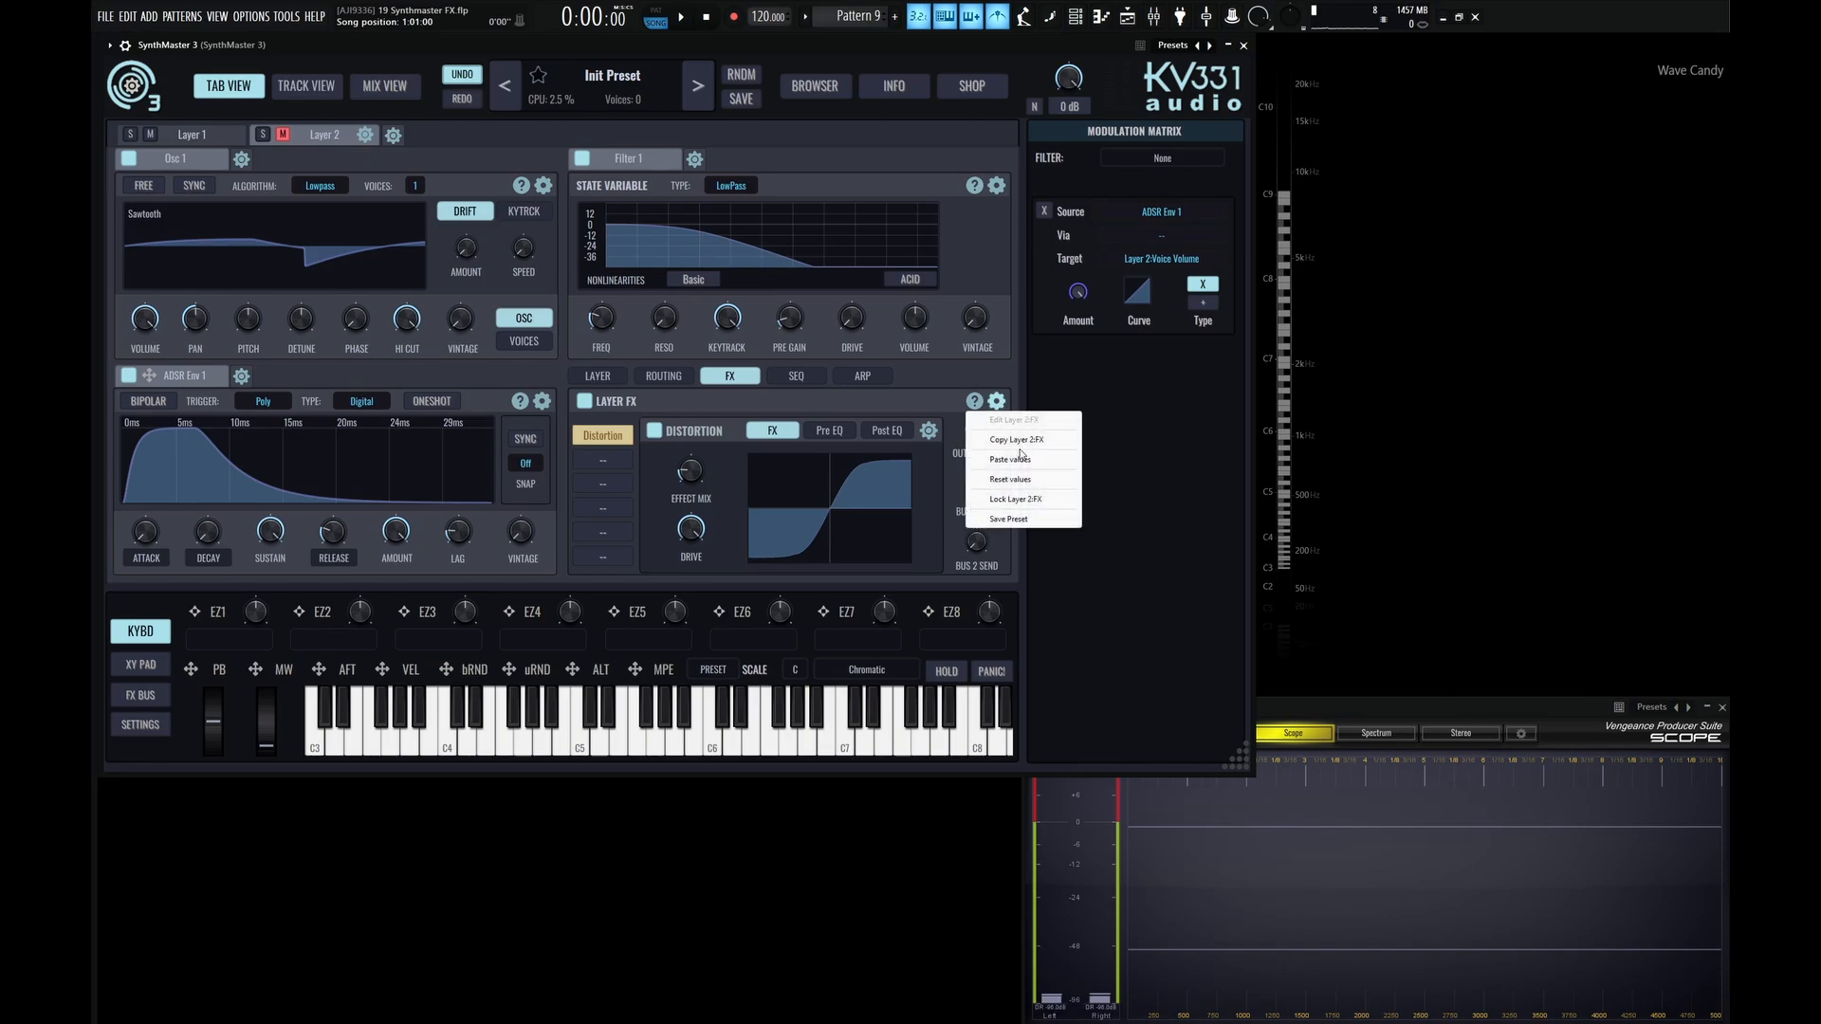
left_click(1029, 463)
Check the LoFi, Ensemble and locked Distortion inserts in Layer 2 against the Distortion settings in Layer 1.
left_click(606, 463)
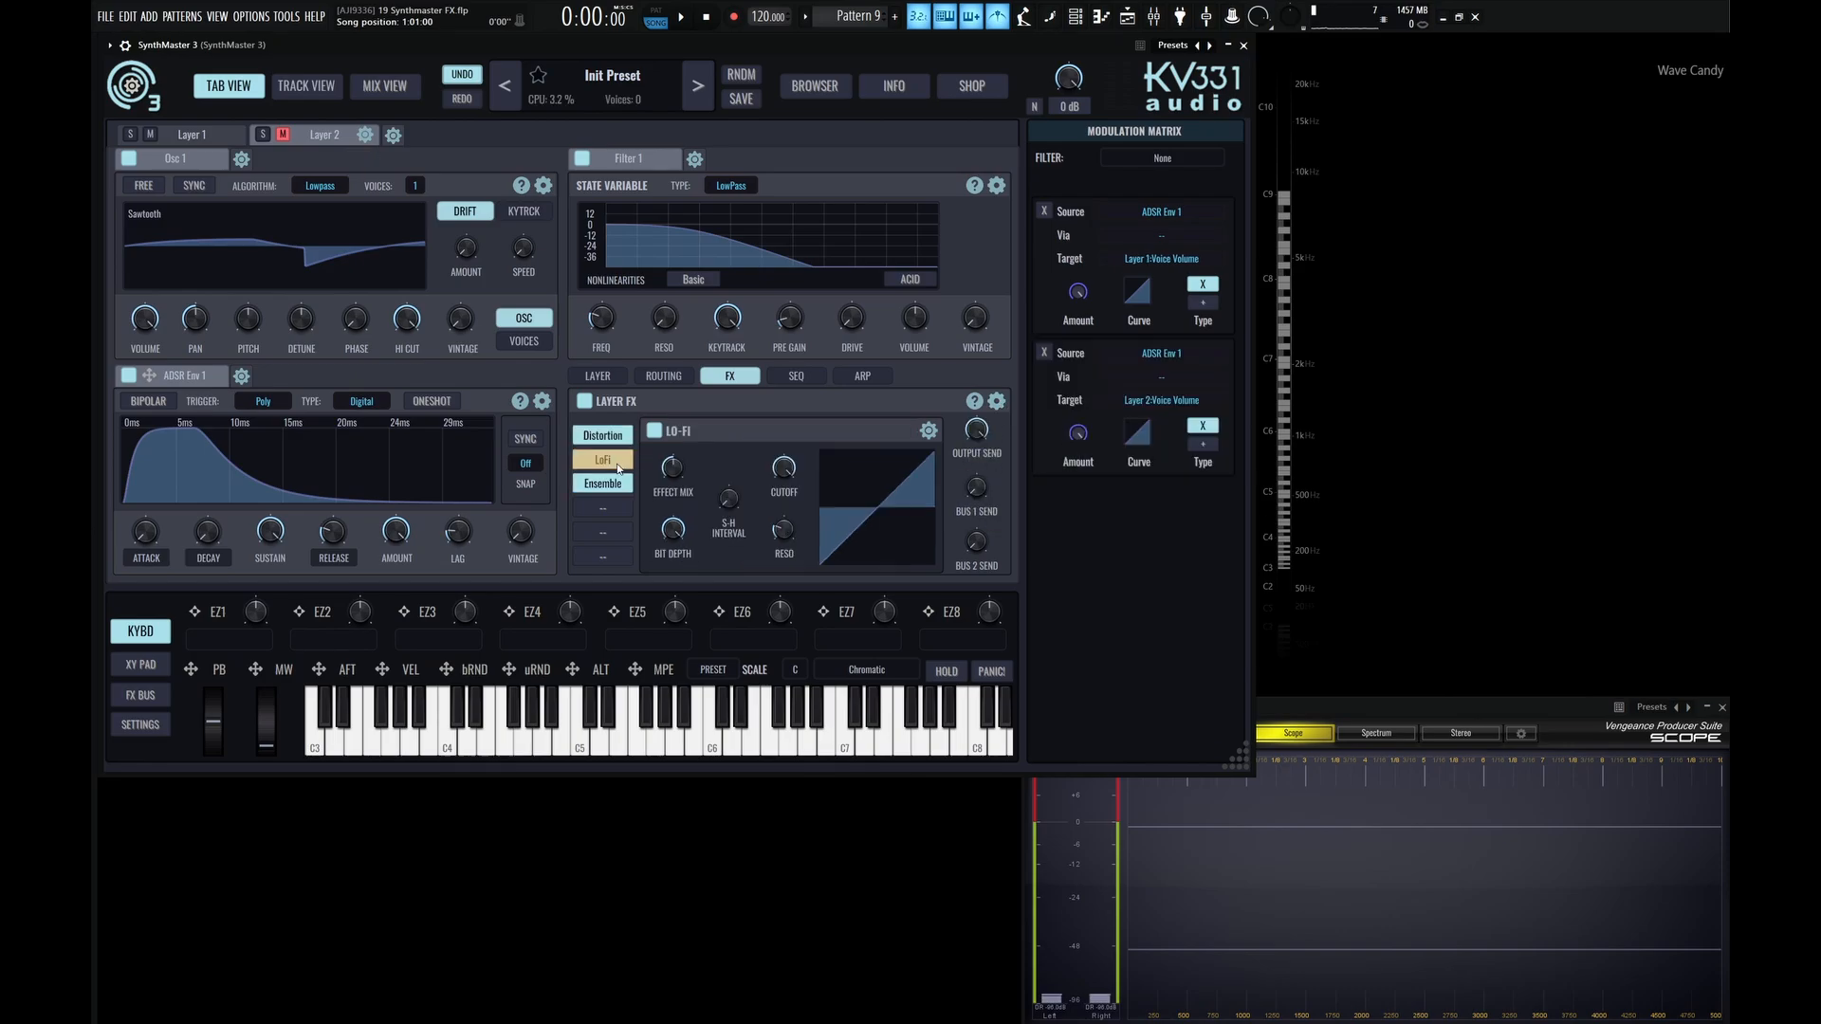
left_click(605, 483)
left_click(605, 462)
left_click(608, 443)
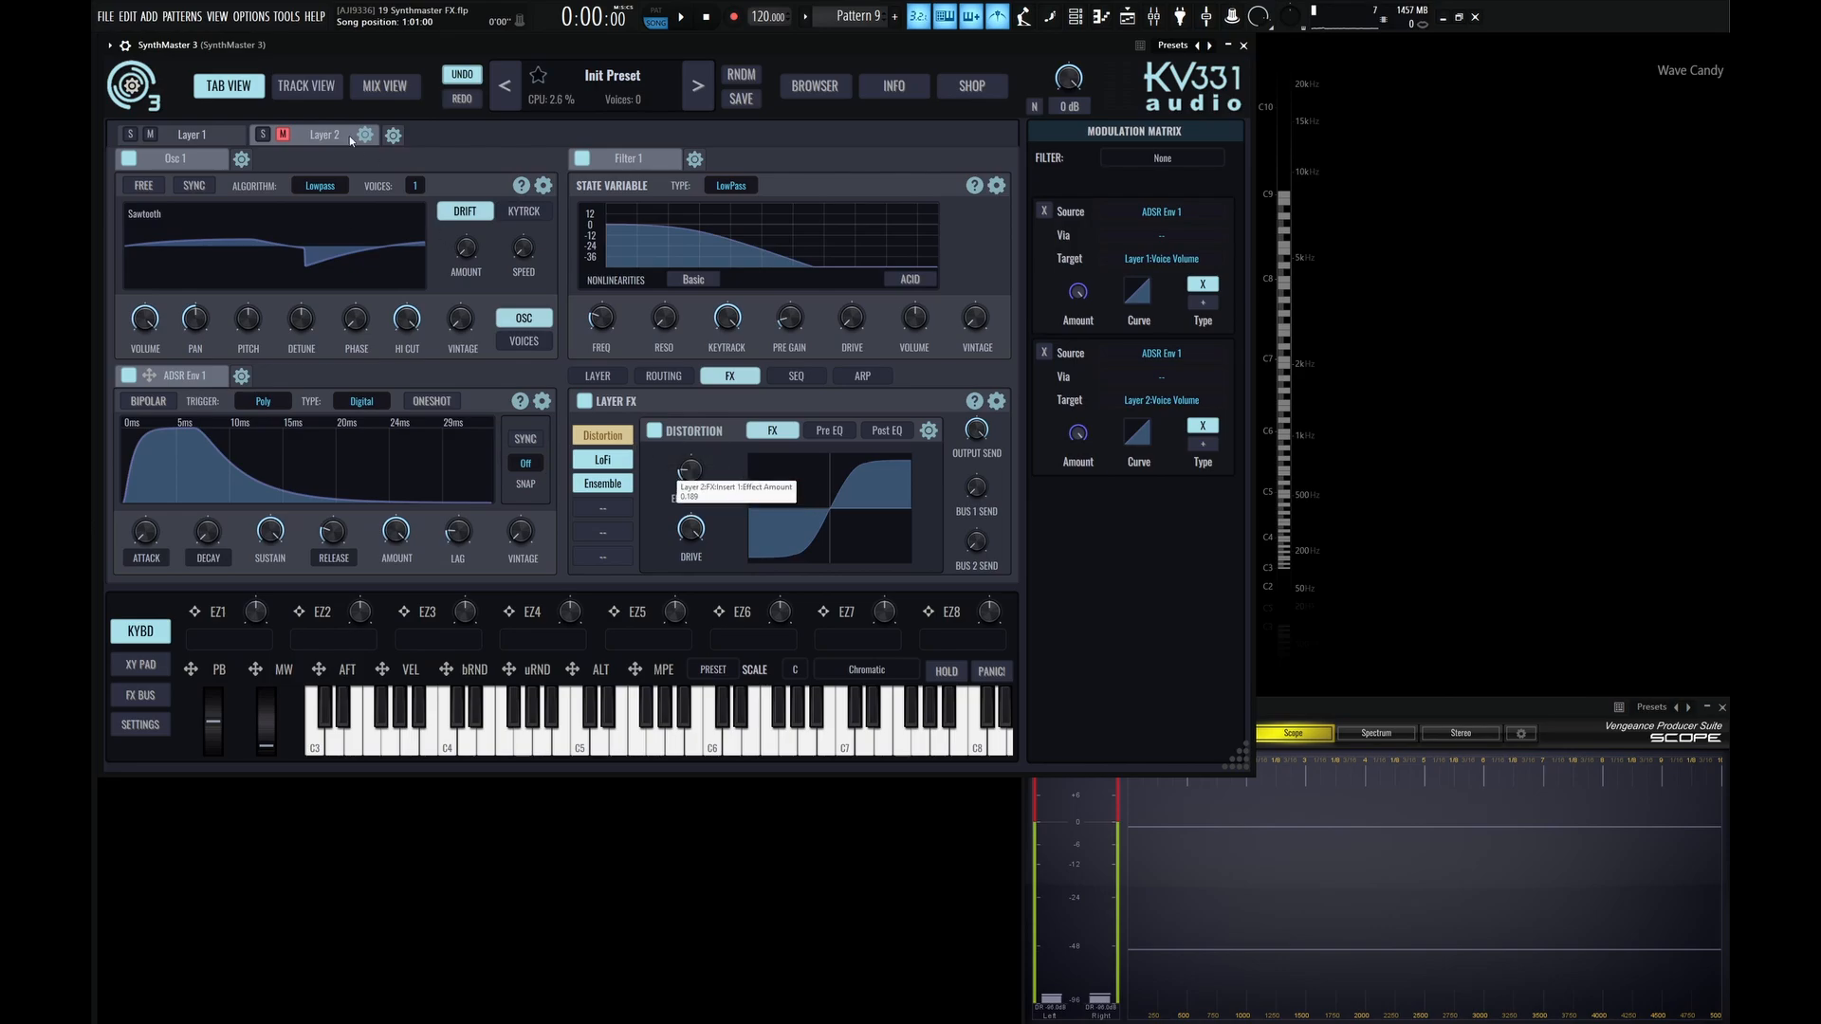
left_click(228, 140)
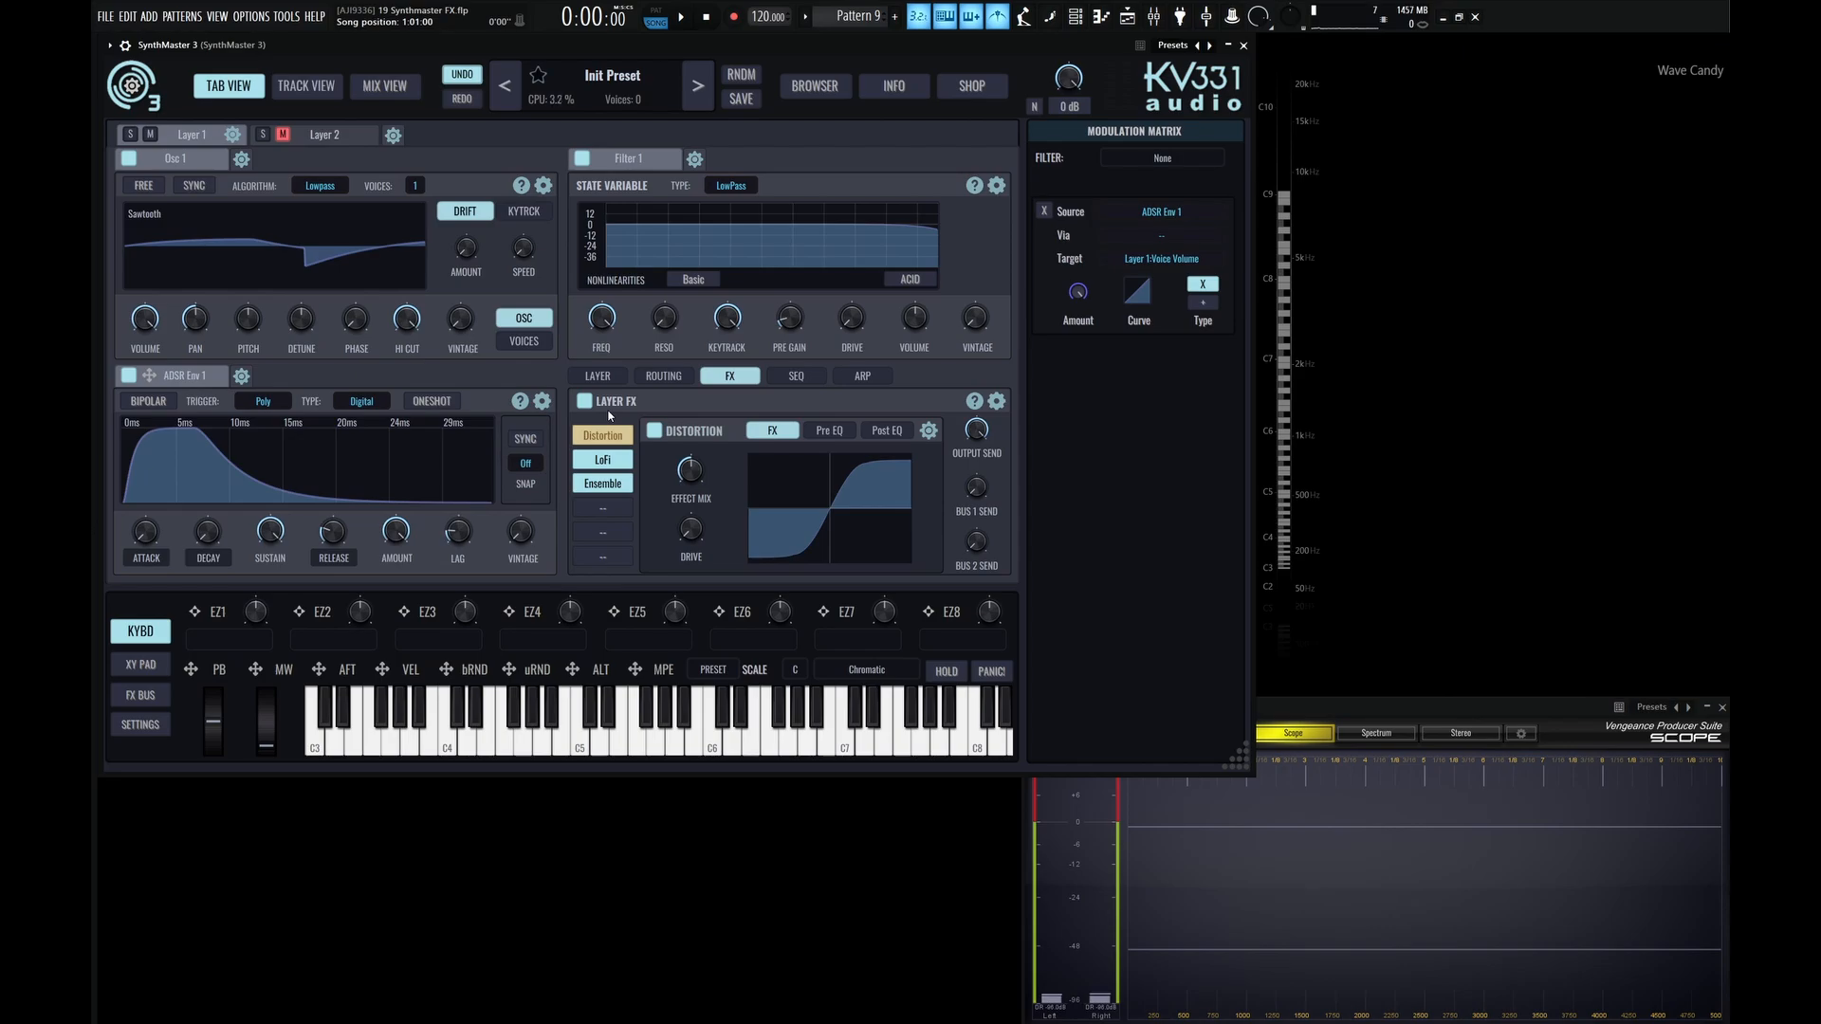
Load Distortion, Delay and Chorus into the first three FX slots of Layer 1 in the Init Preset.
left_click(598, 375)
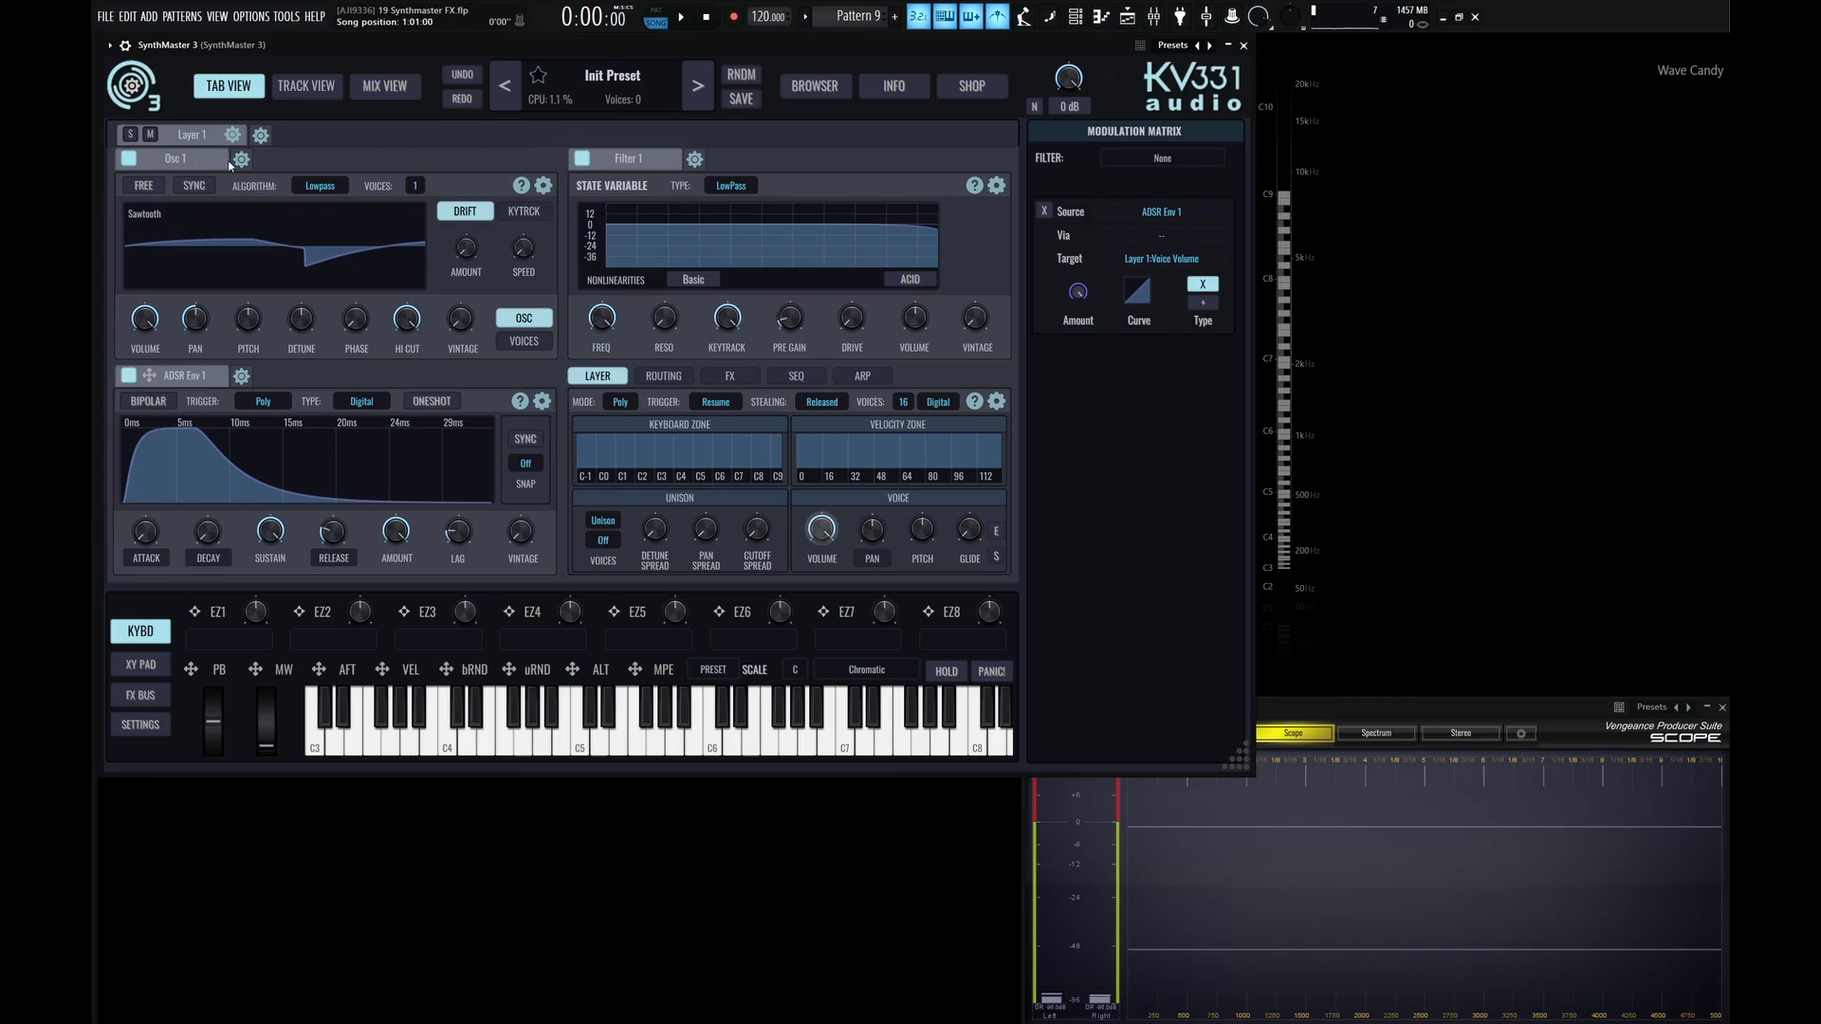
left_click(729, 376)
left_click(603, 436)
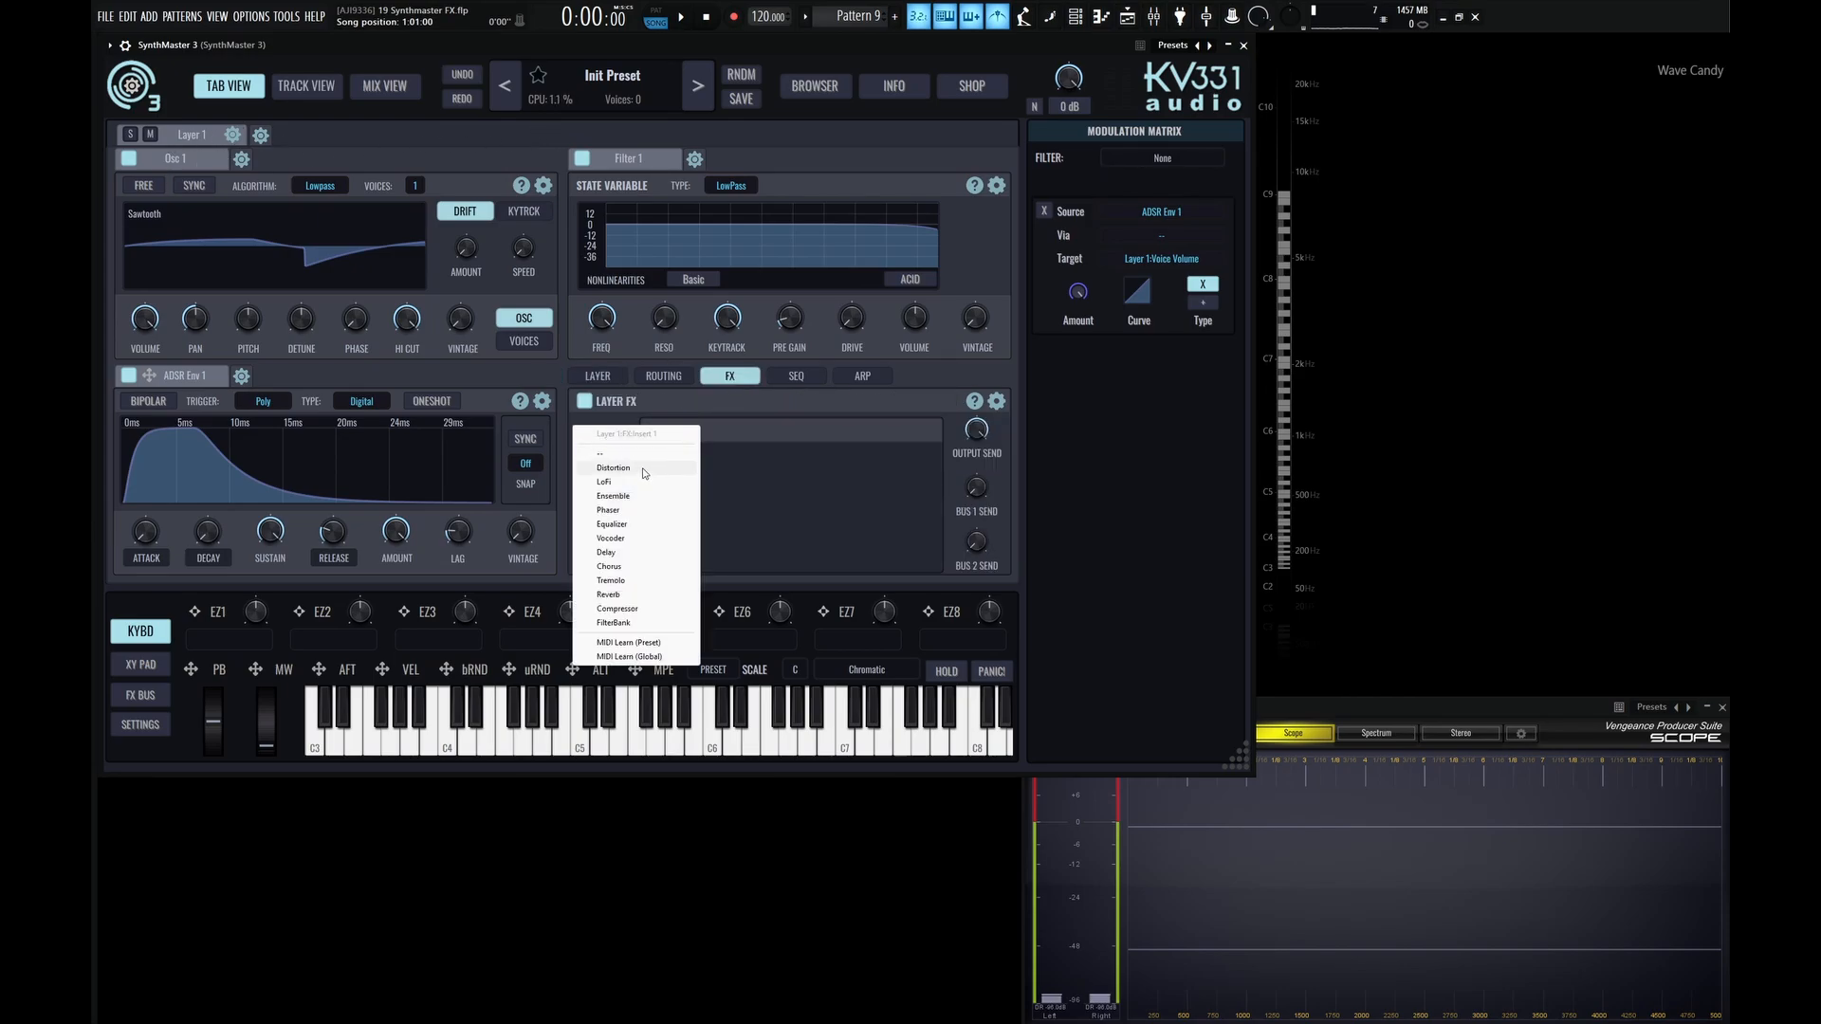
left_click(606, 576)
left_click(603, 483)
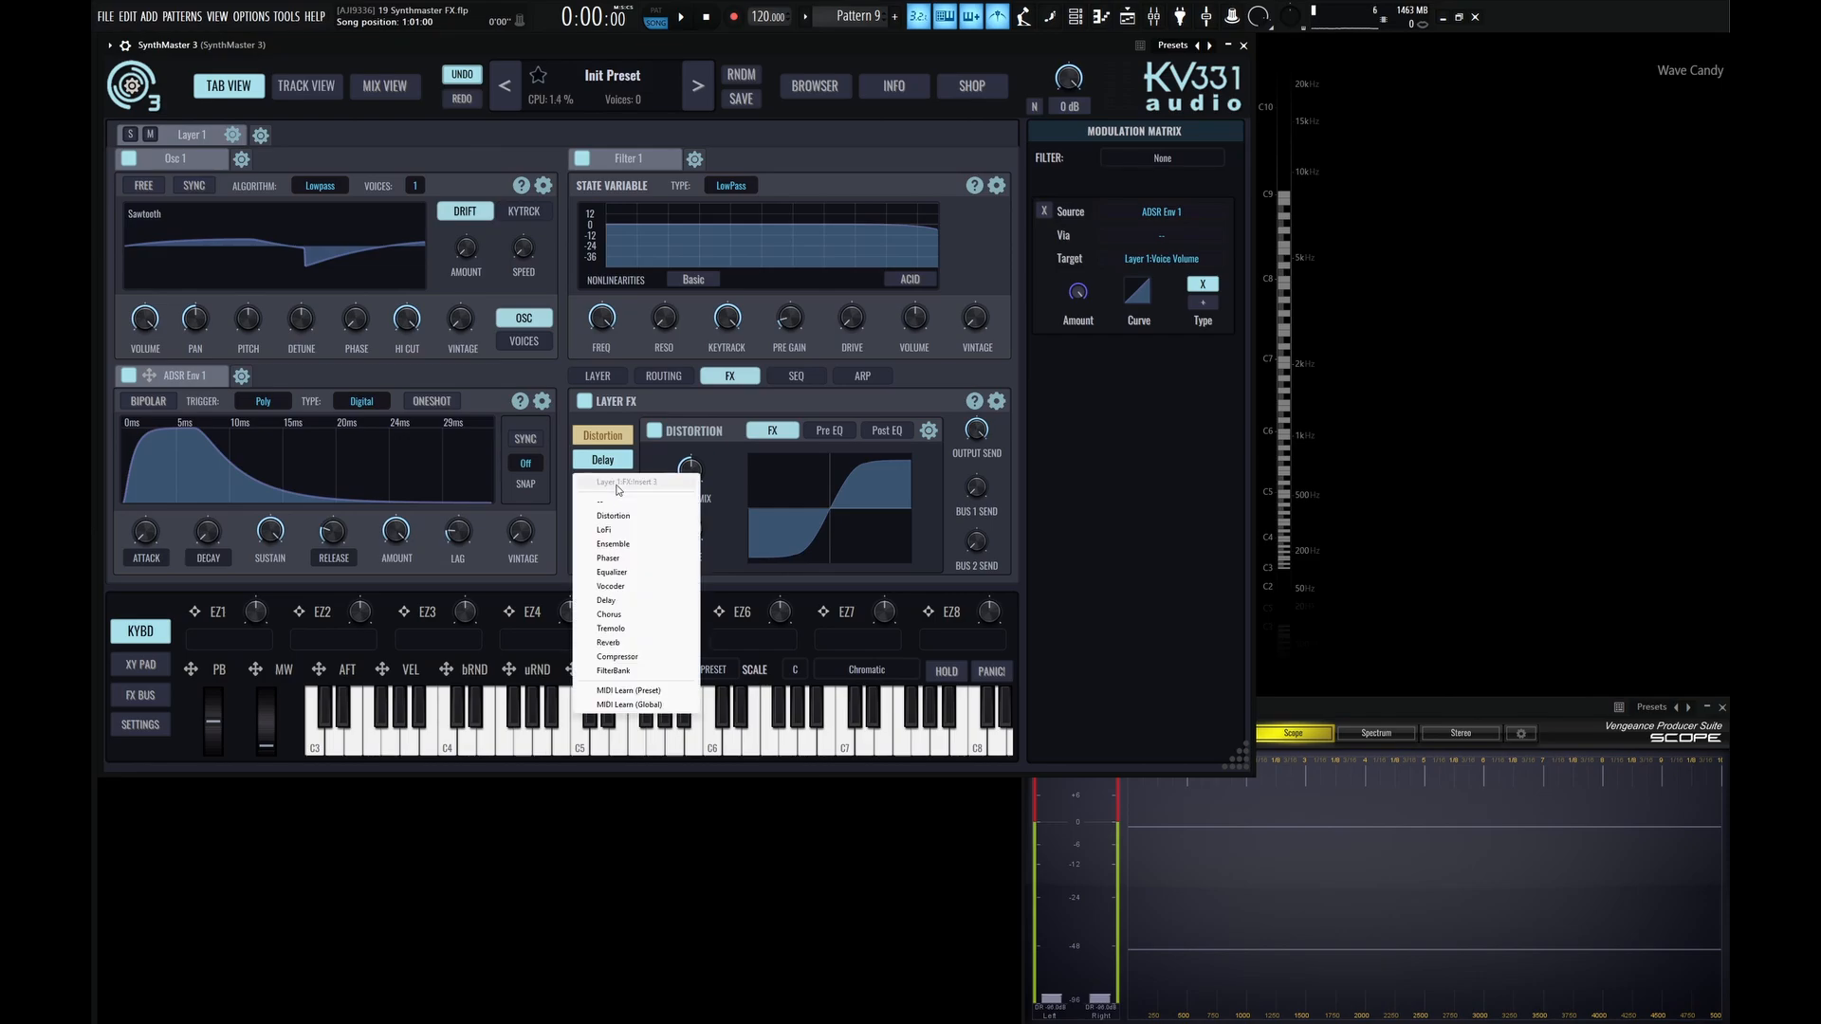
left_click(627, 615)
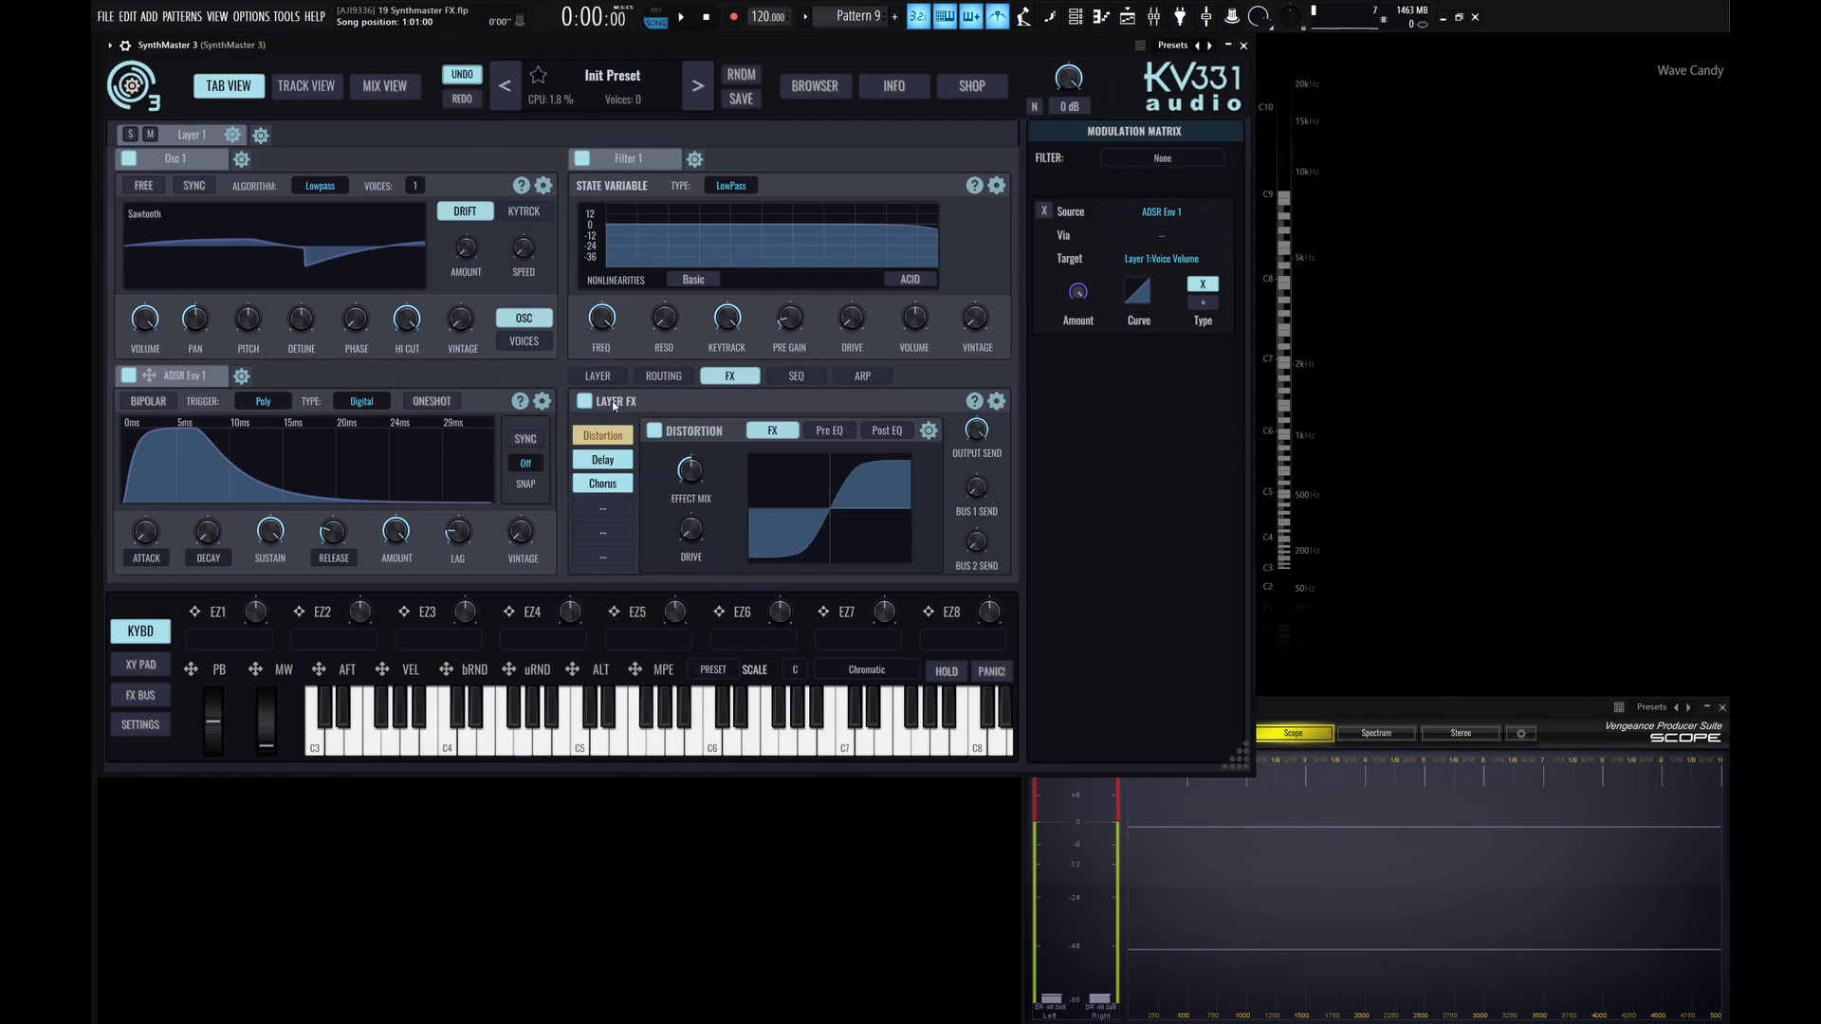
Lock the entire FX section of Layer 1.
left_click(998, 403)
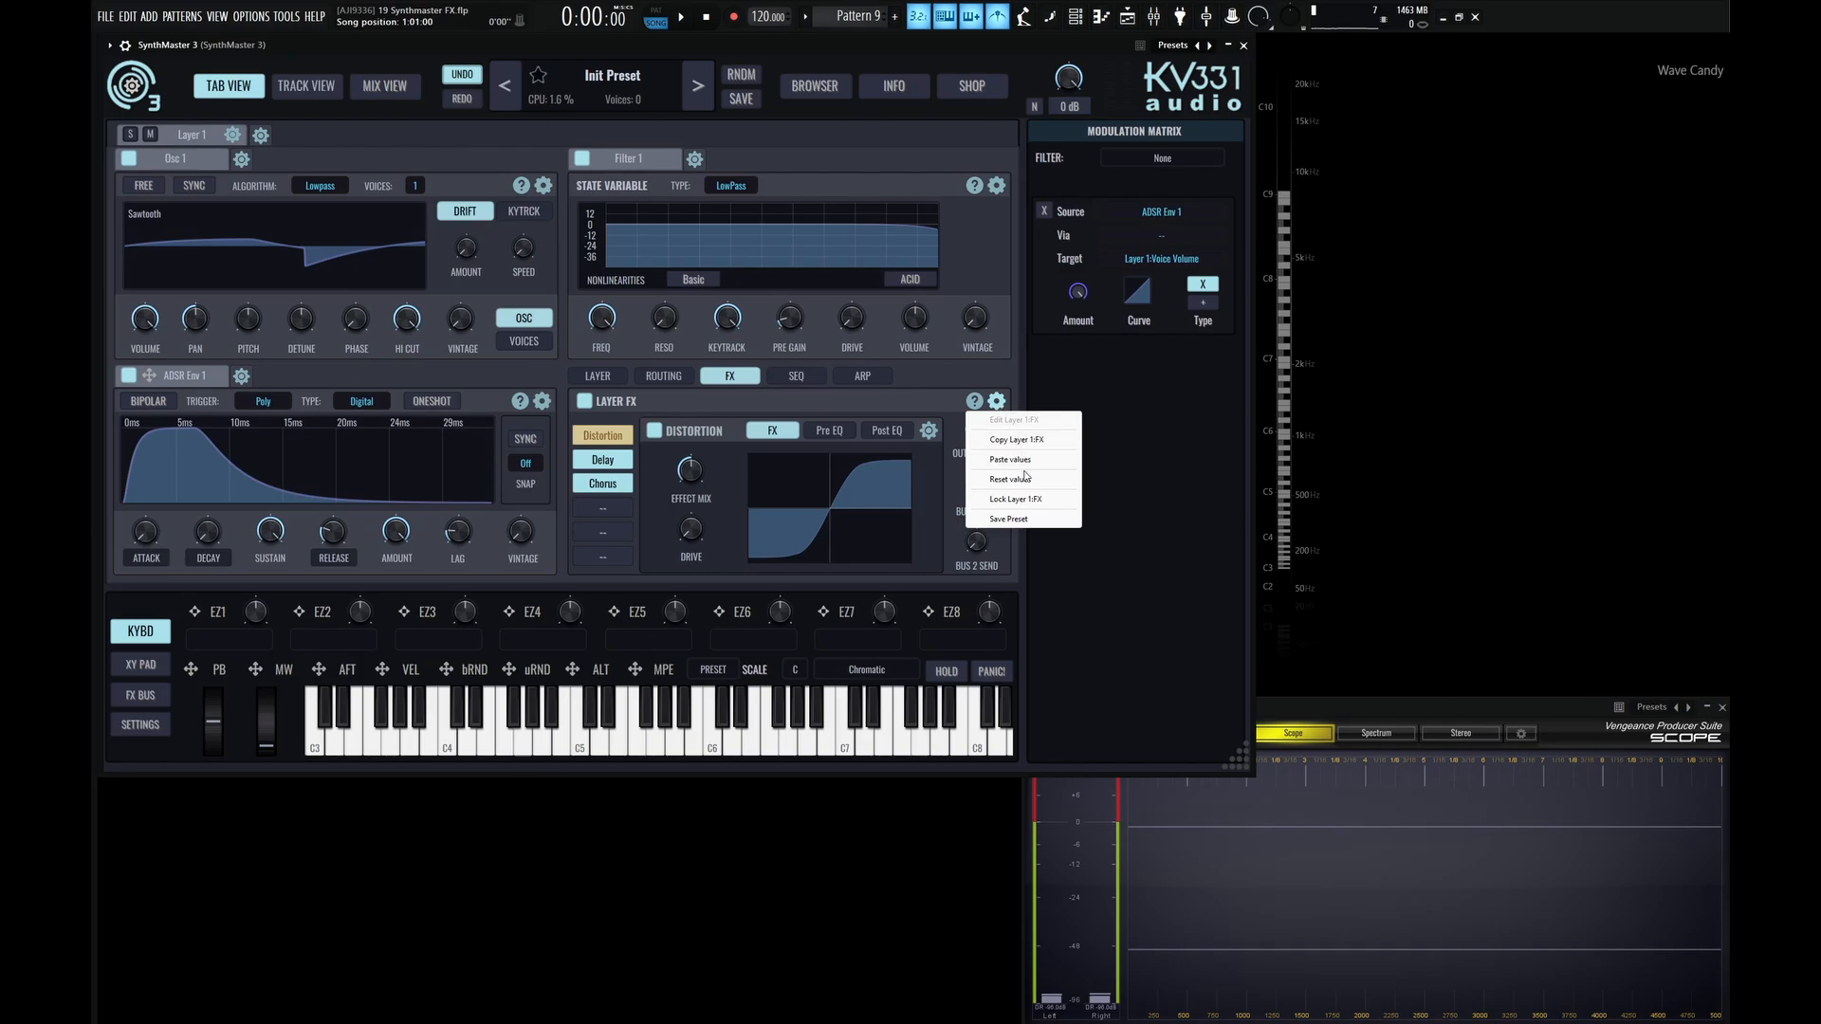
left_click(1031, 501)
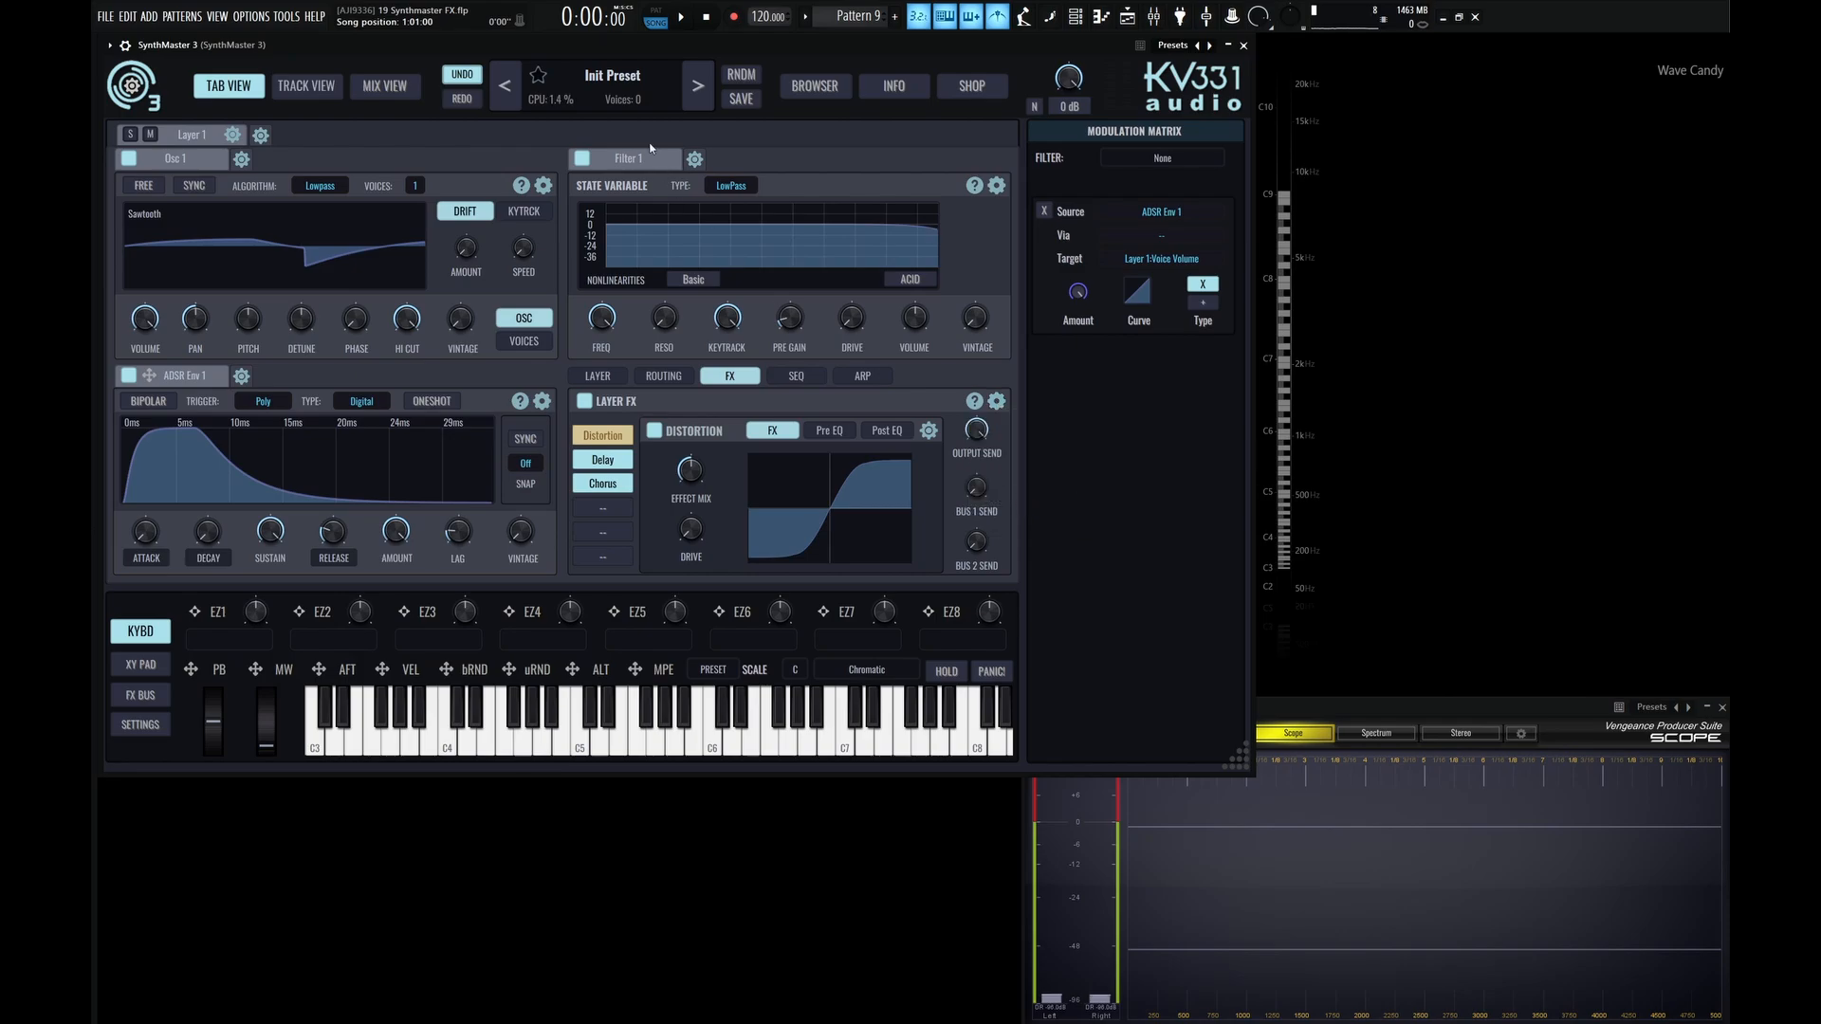
Reinitialize the preset and check Layer 1's locked FX section for the Distortion, Delay and Chorus inserts.
left_click(616, 75)
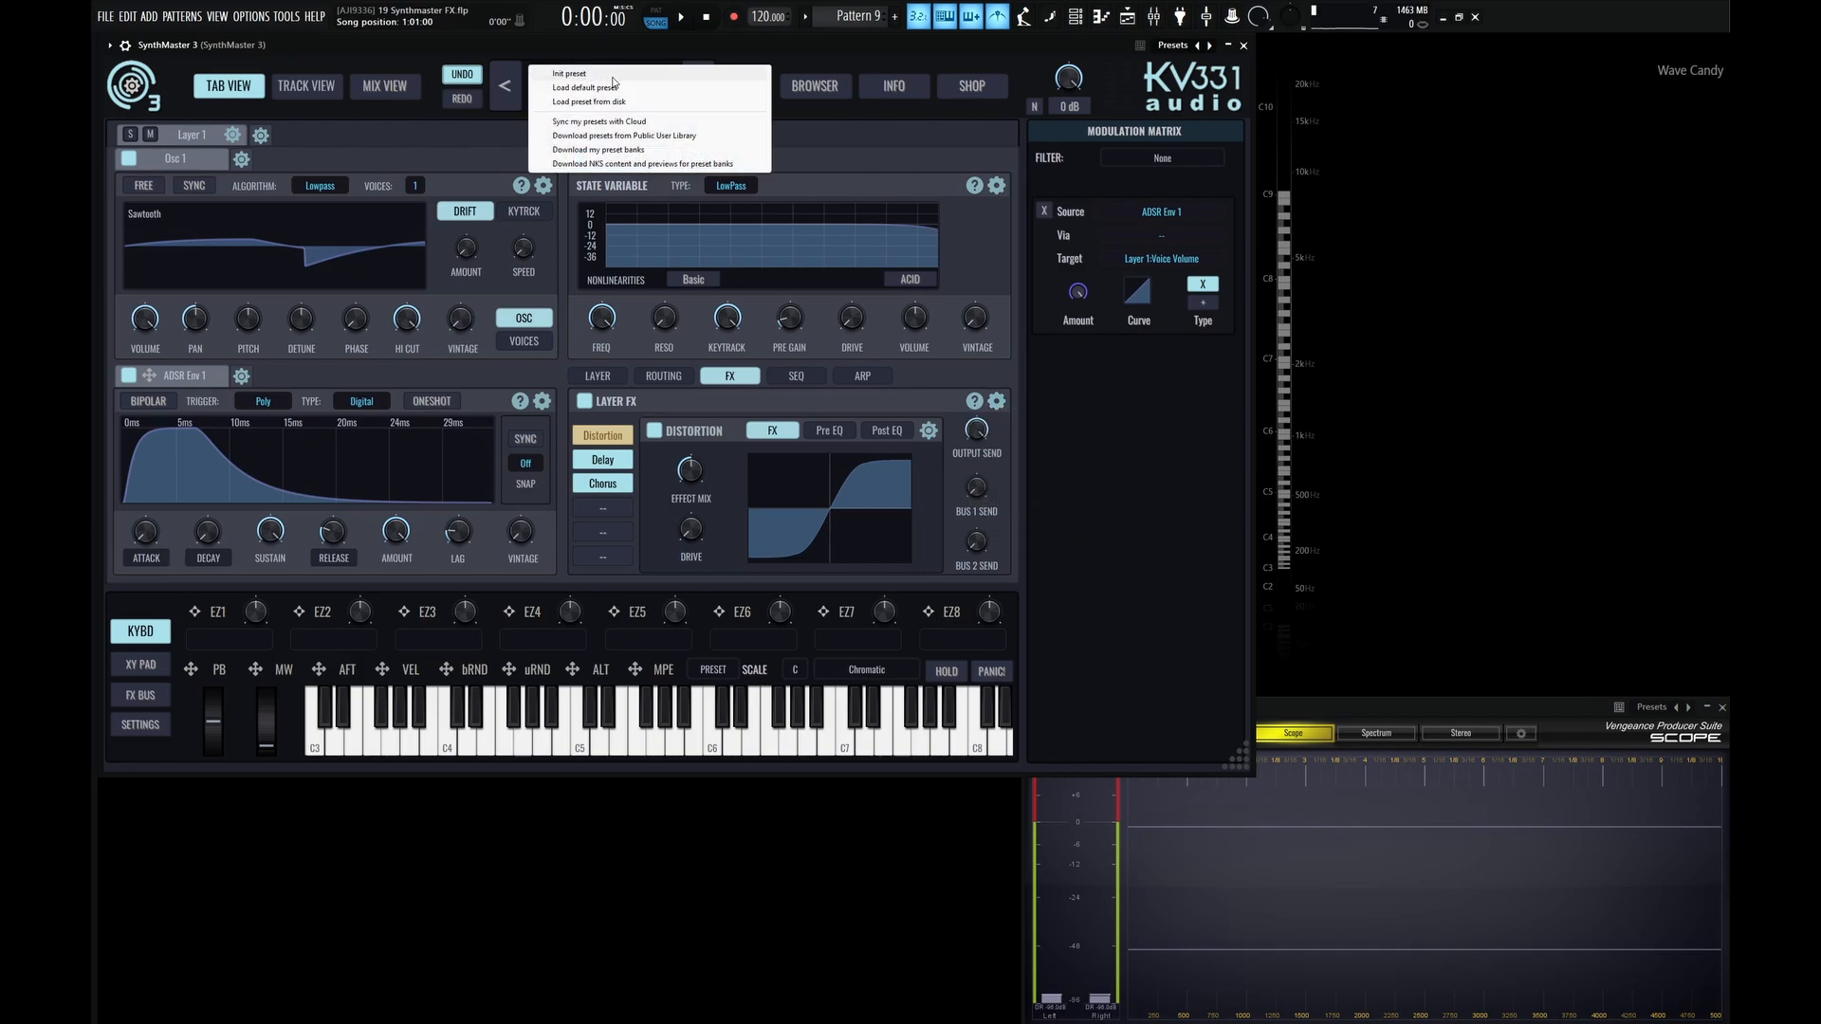
left_click(612, 80)
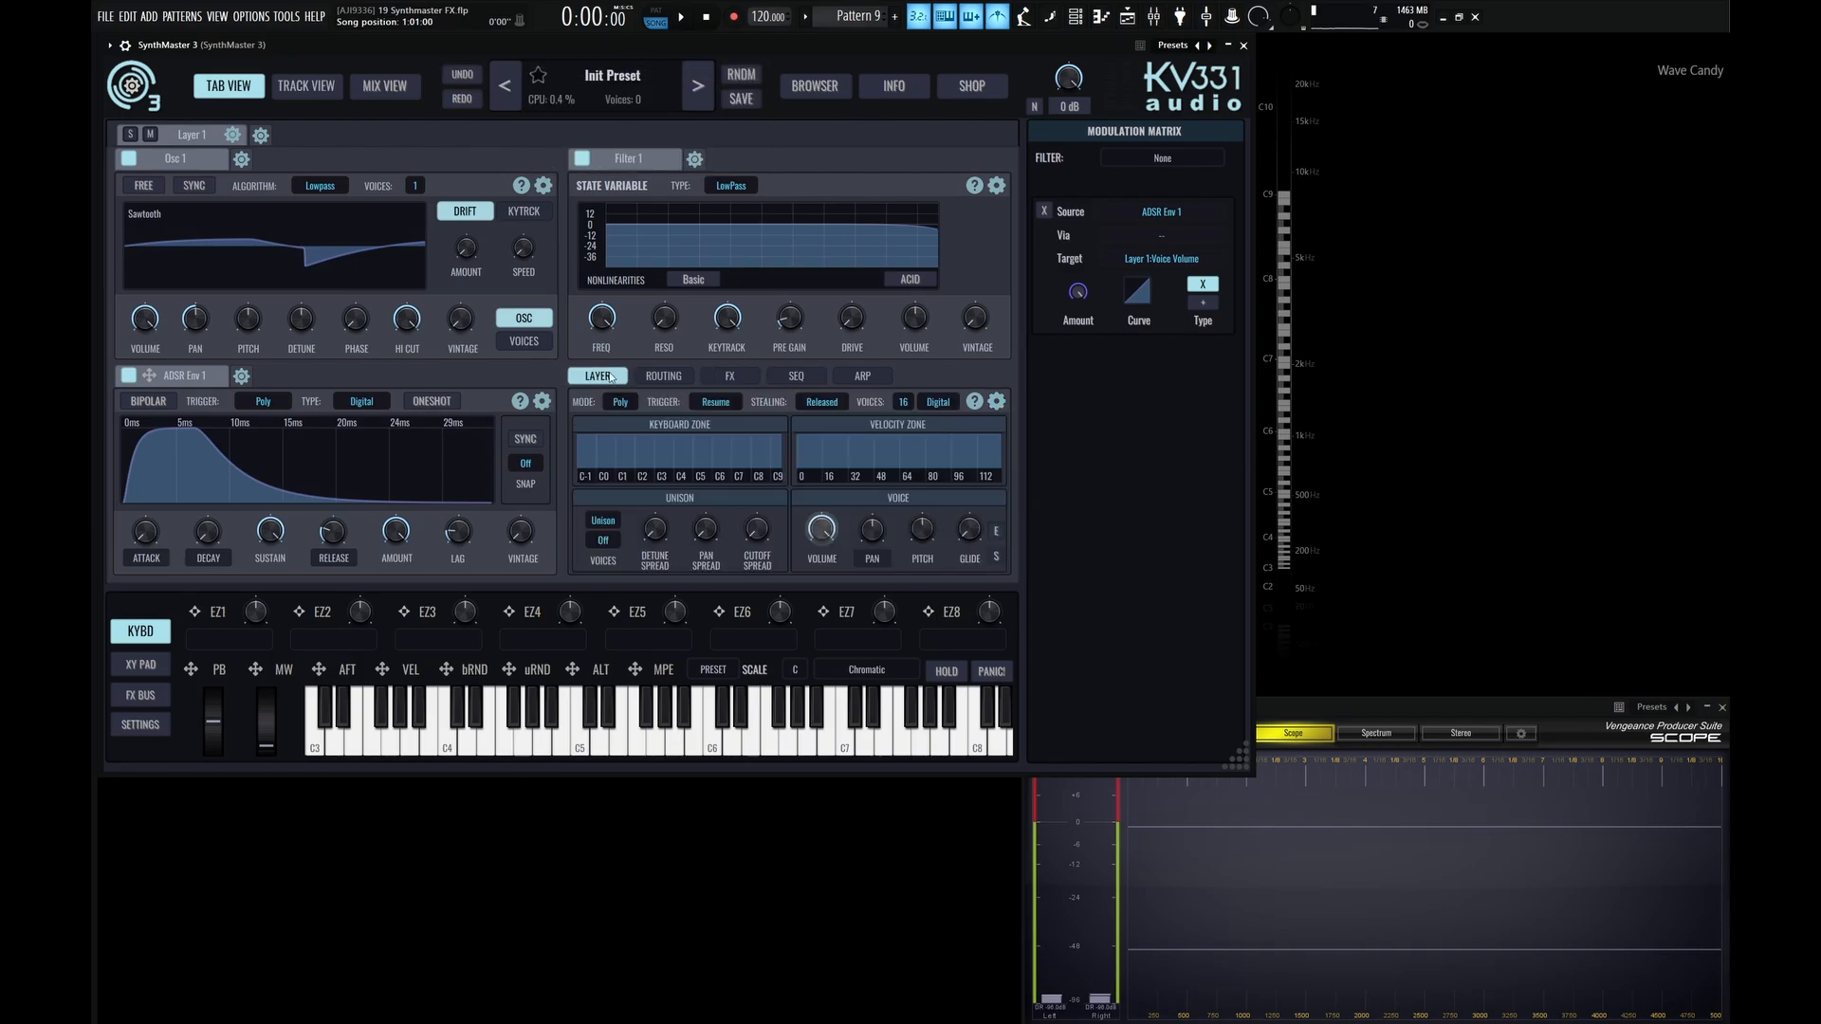
left_click(736, 377)
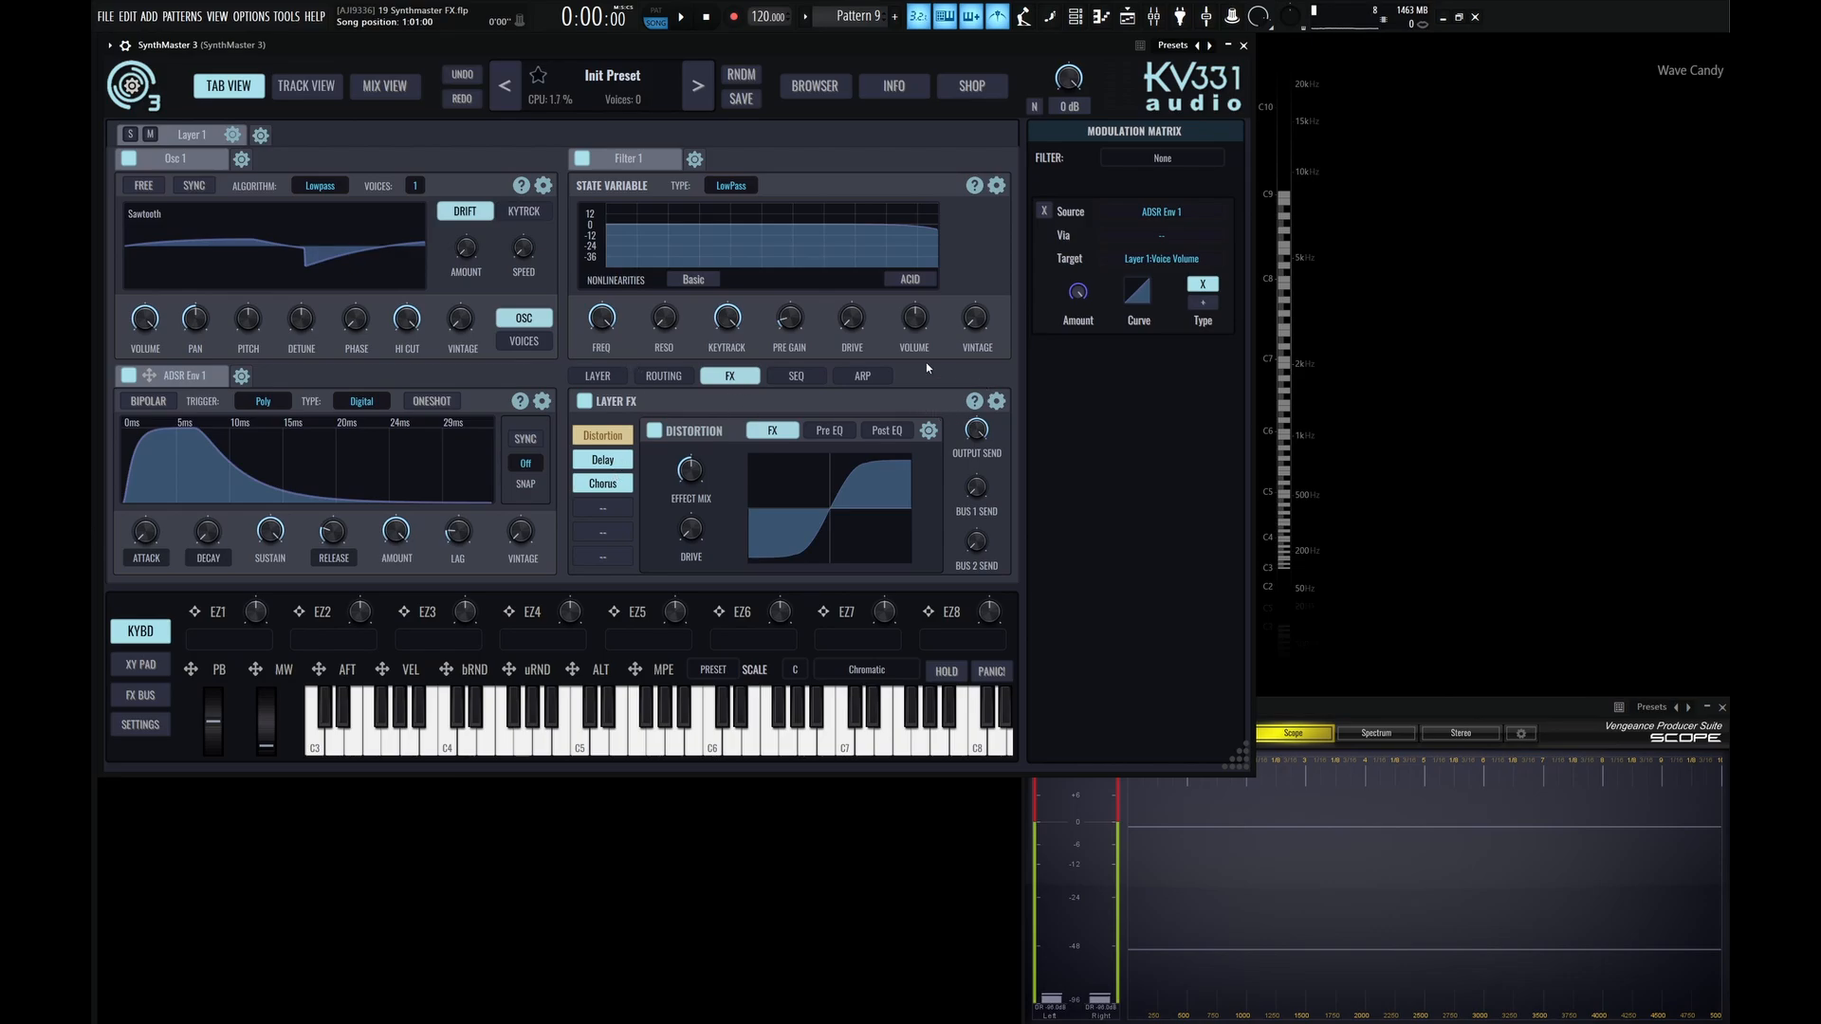
Unlock Layer 1's entire FX section and reinitialize the preset.
left_click(996, 401)
left_click(1046, 500)
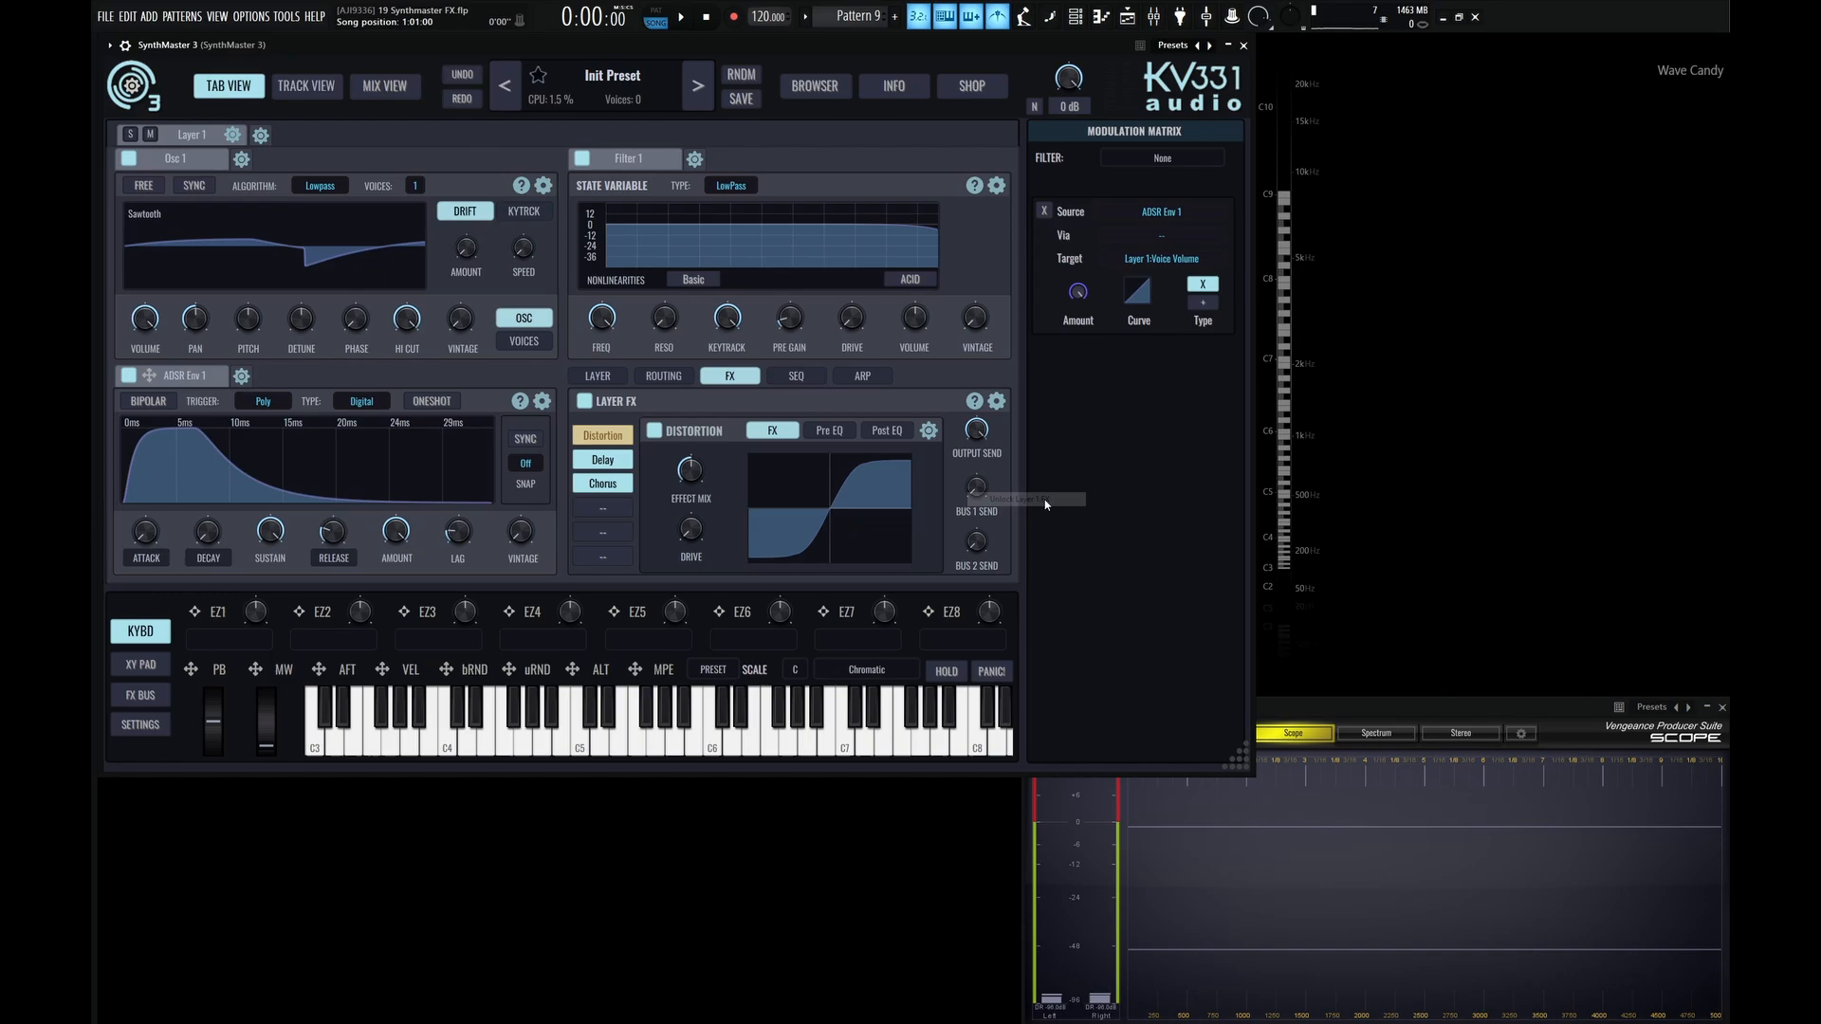
left_click(616, 82)
left_click(626, 84)
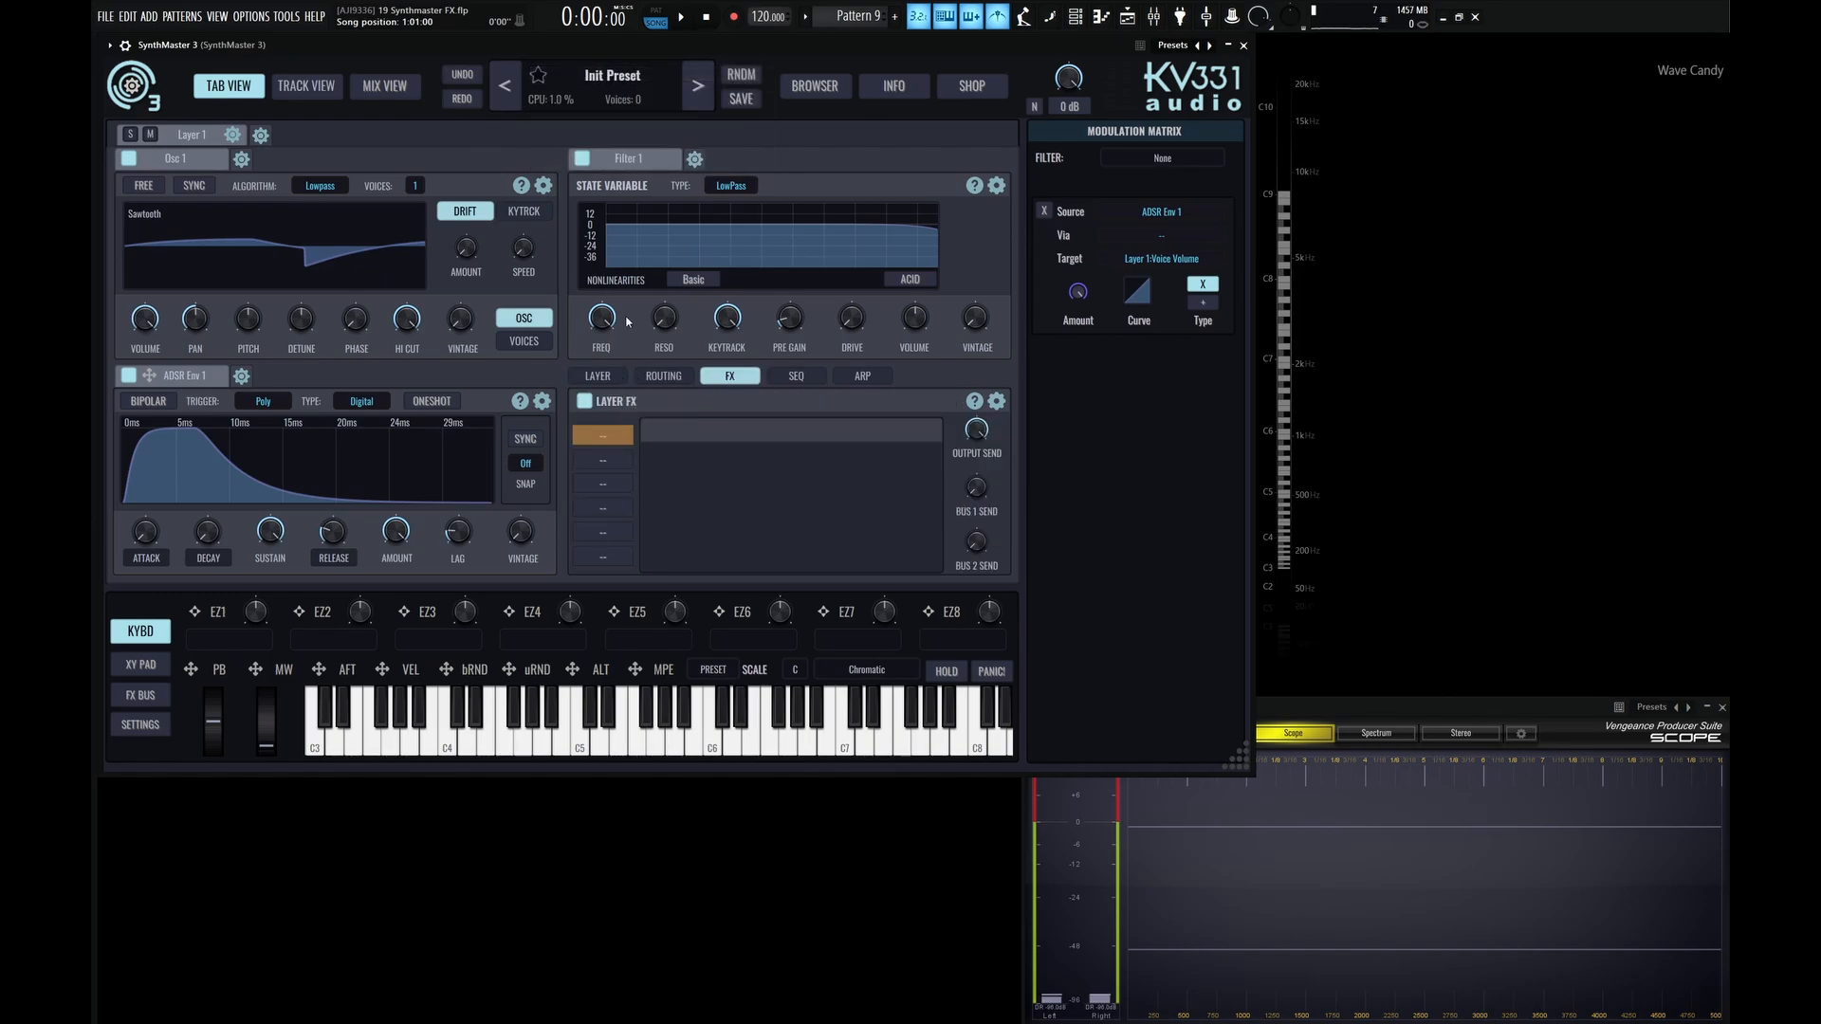
Load Delay, Chorus and Compressor into the first three FX slots of Layer 1.
left_click(597, 376)
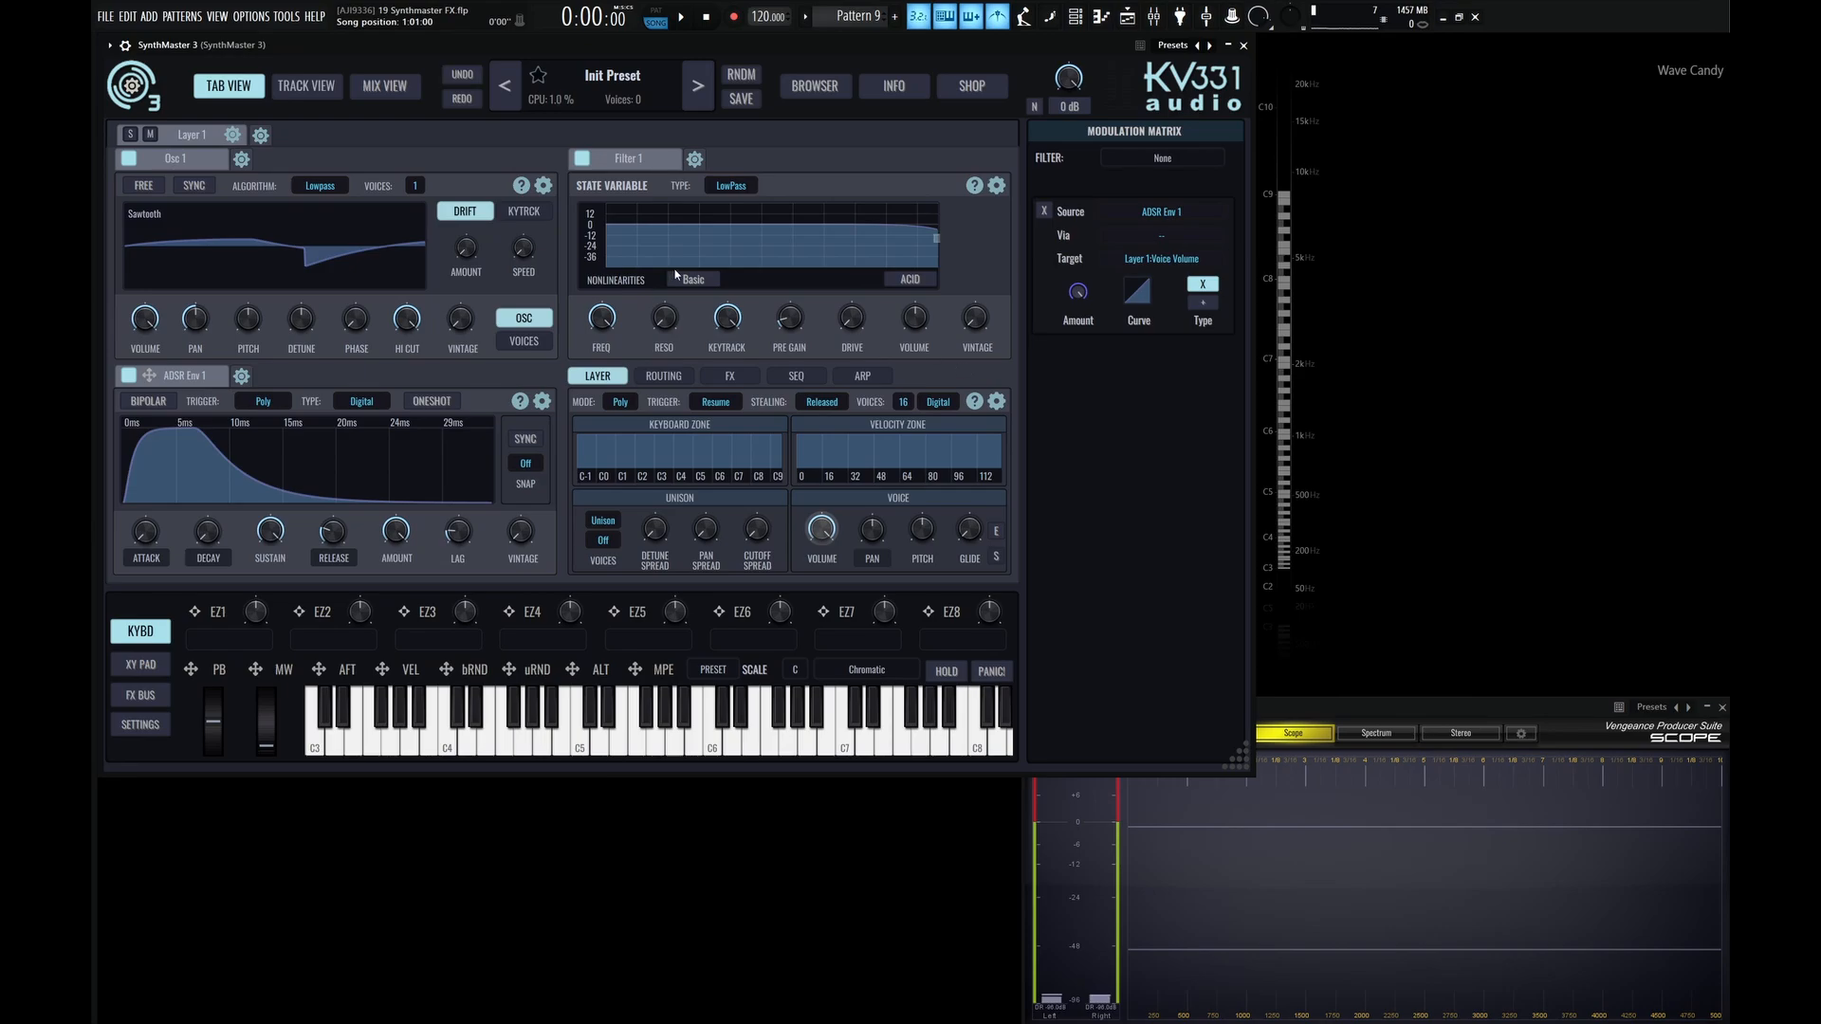
left_click(727, 376)
left_click(603, 434)
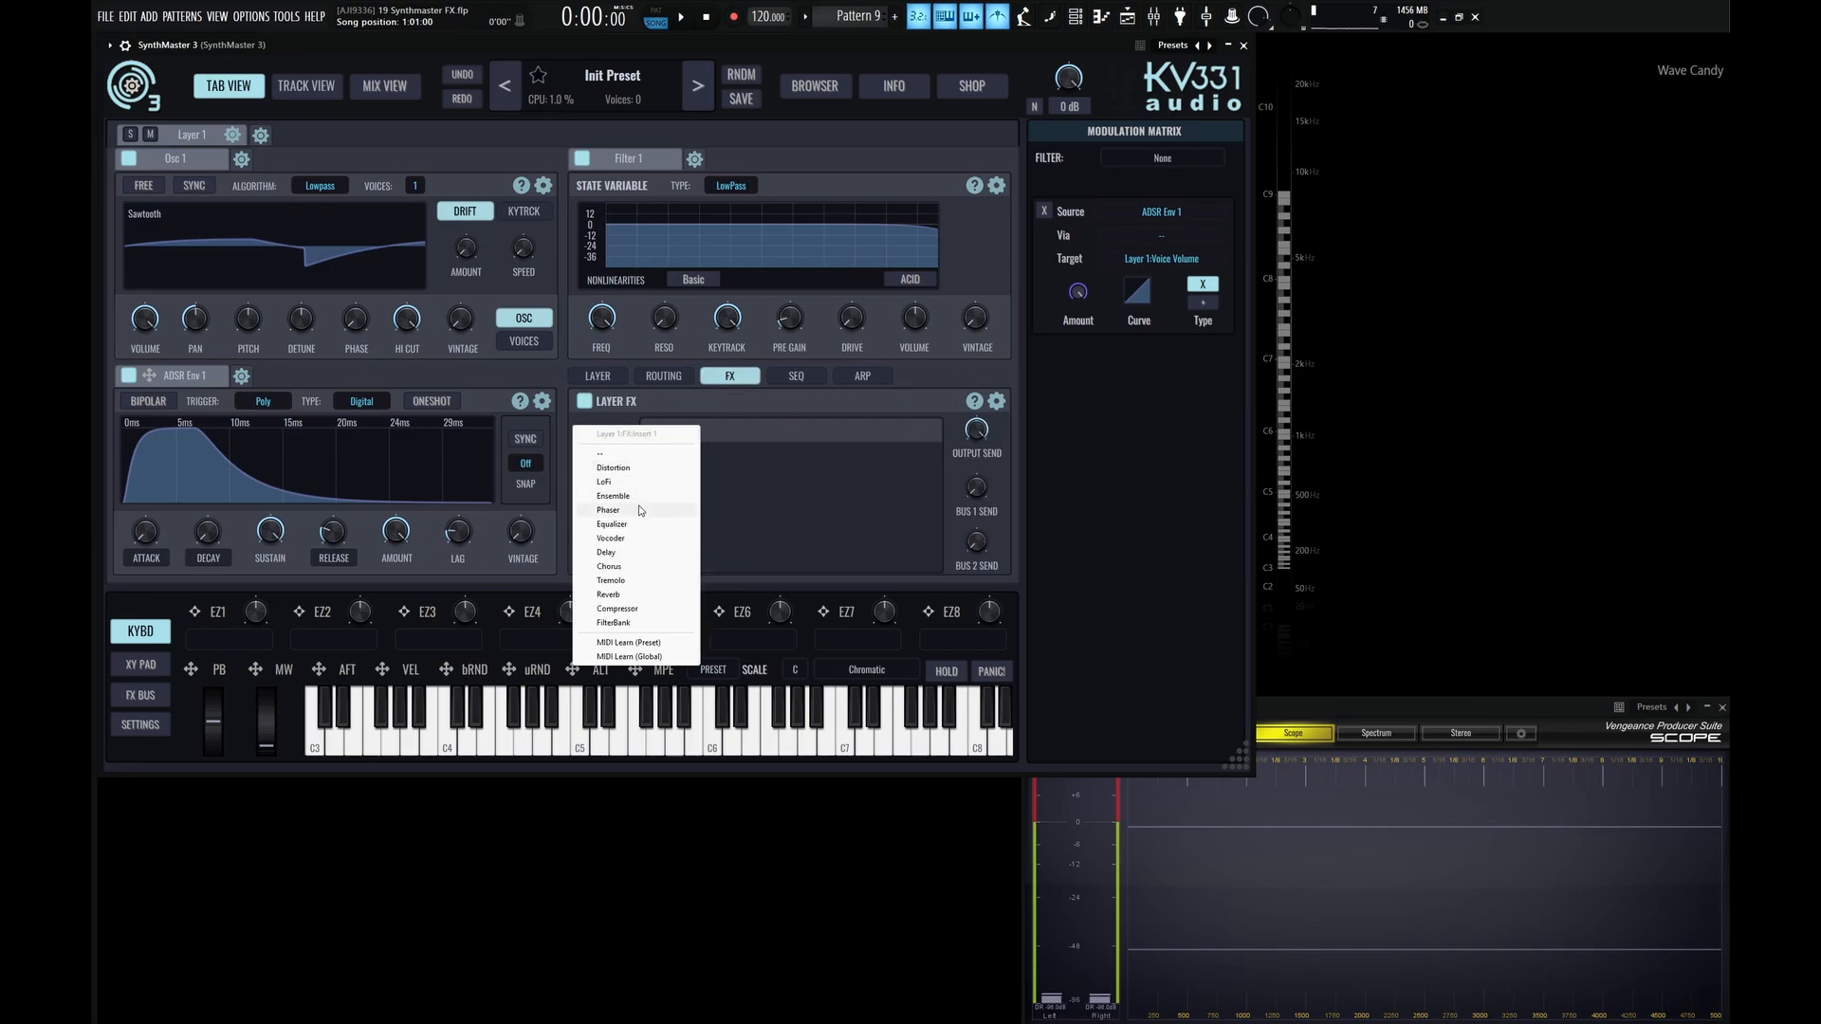
left_click(595, 452)
left_click(594, 458)
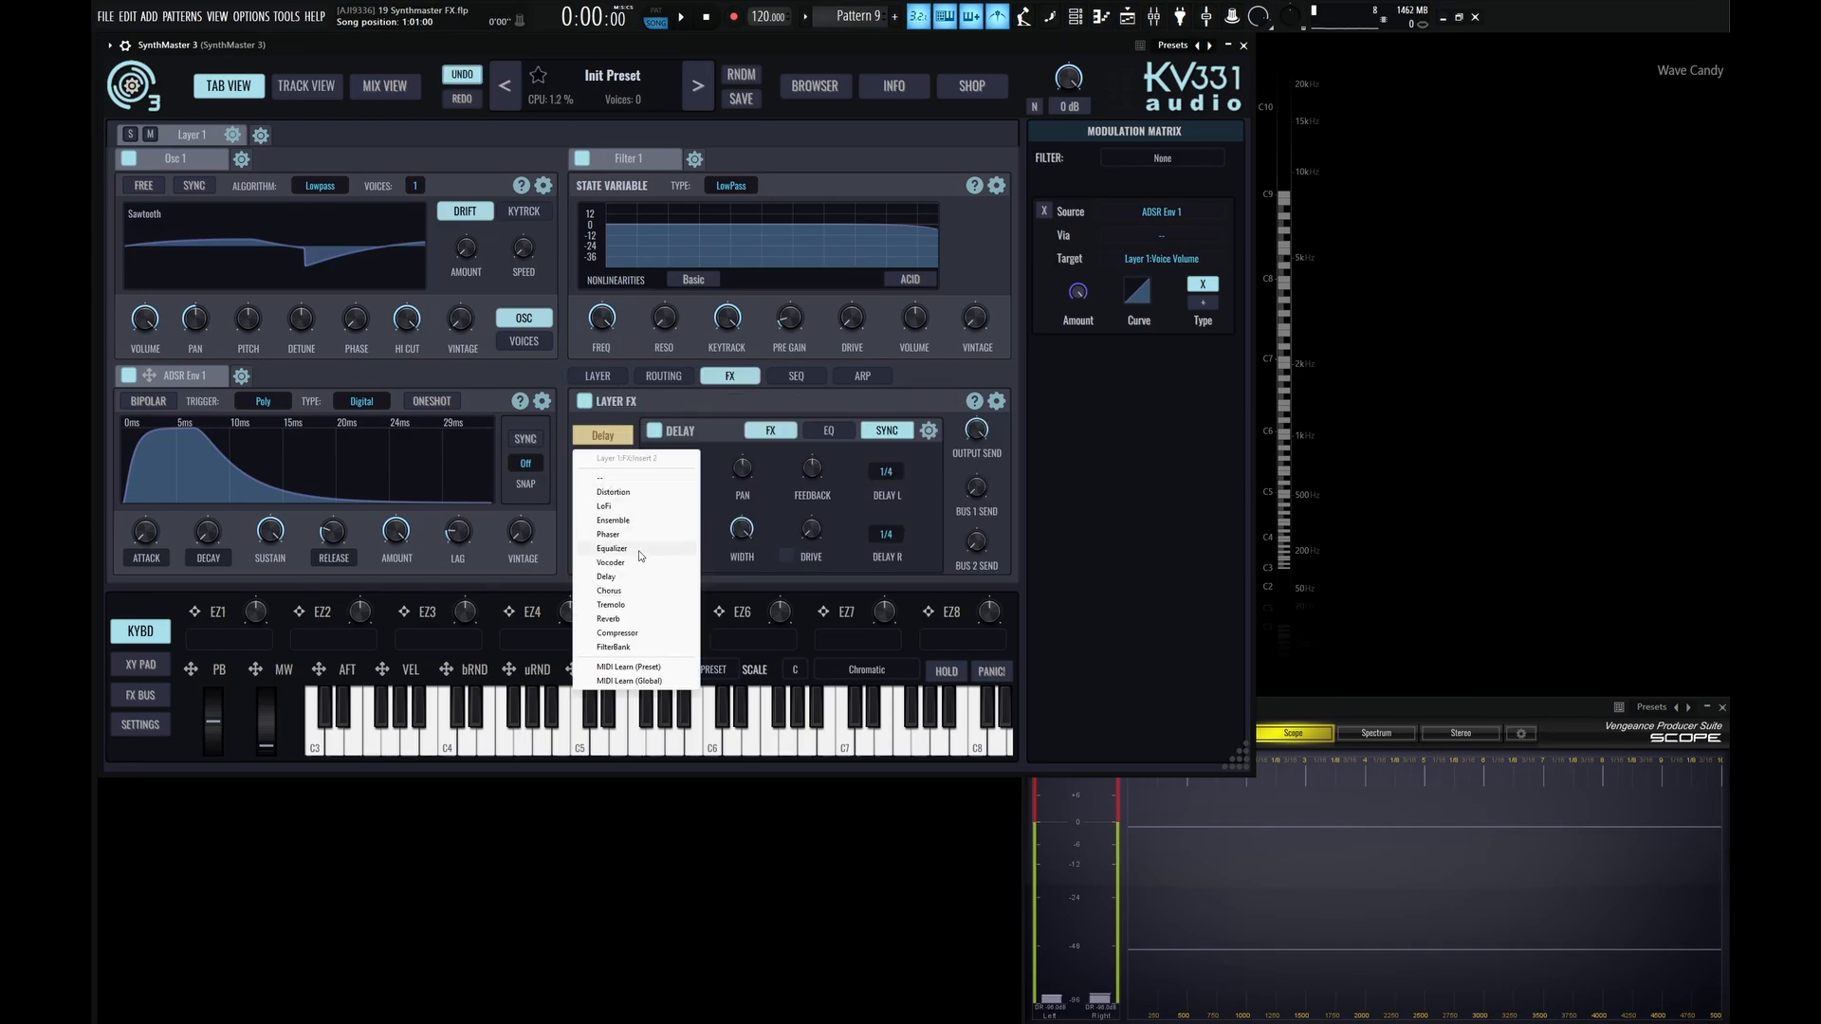
left_click(607, 589)
left_click(601, 485)
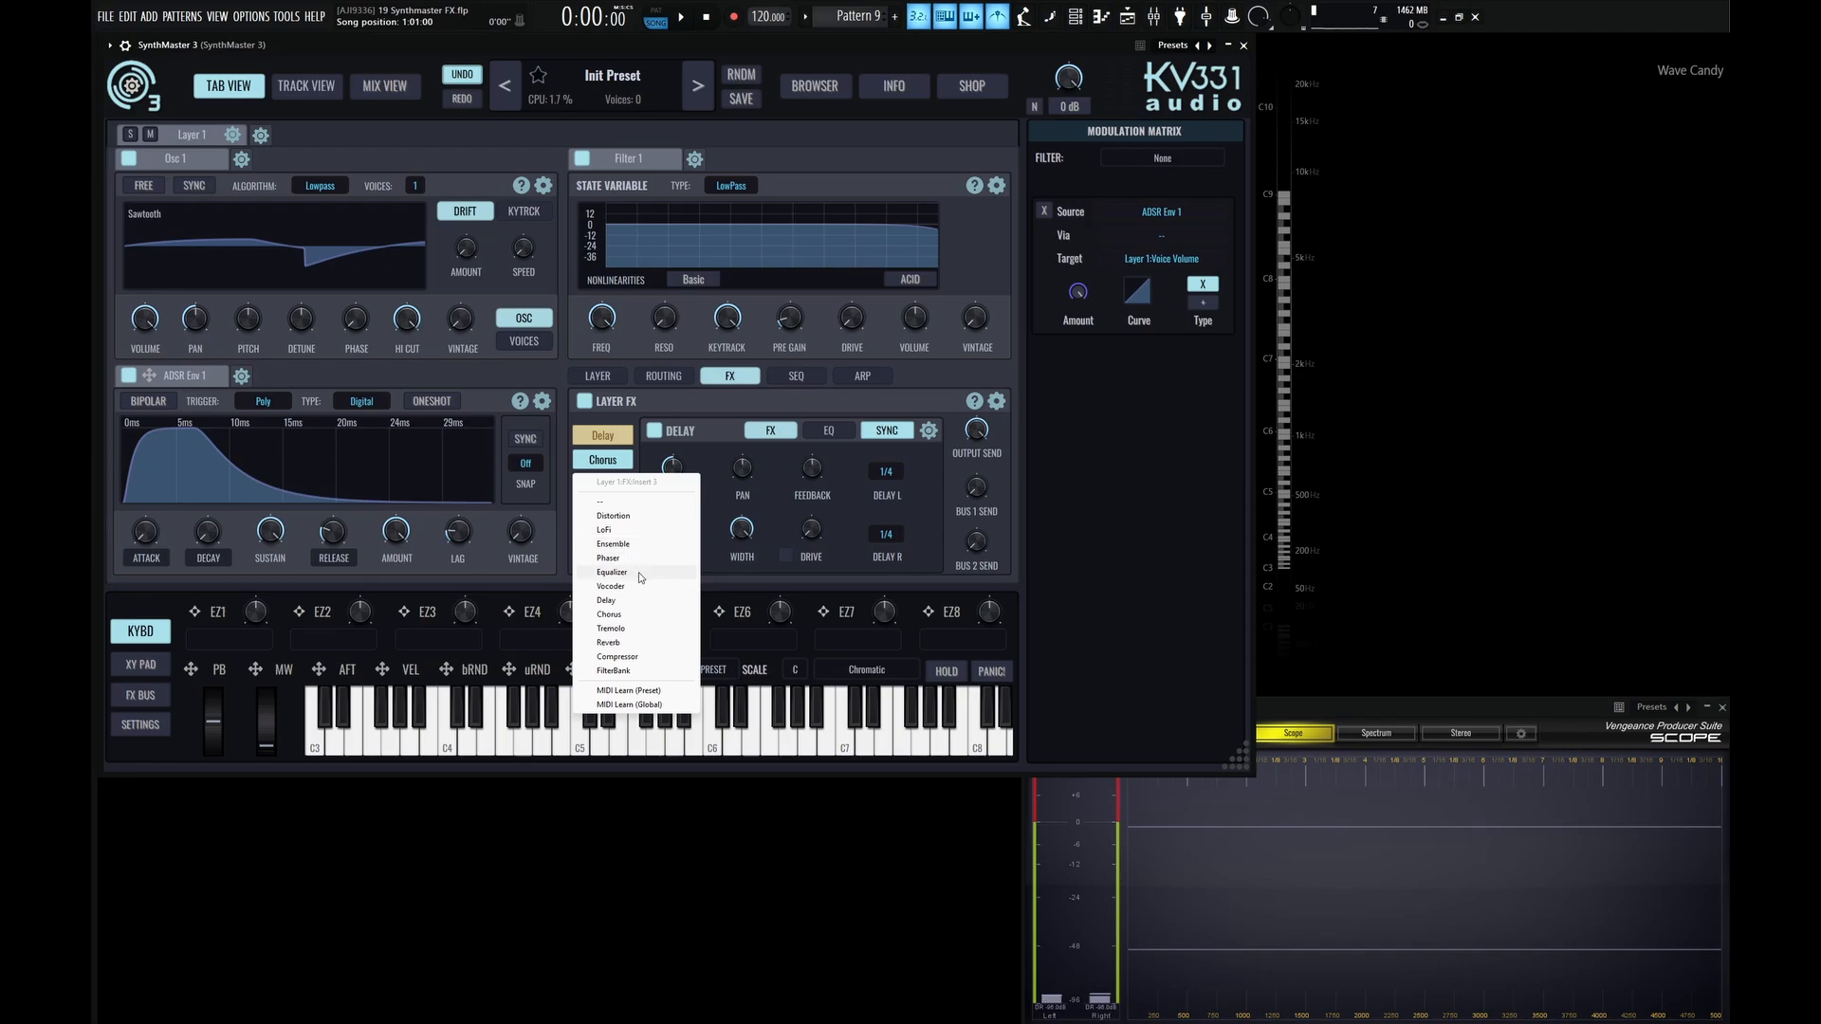
left_click(655, 659)
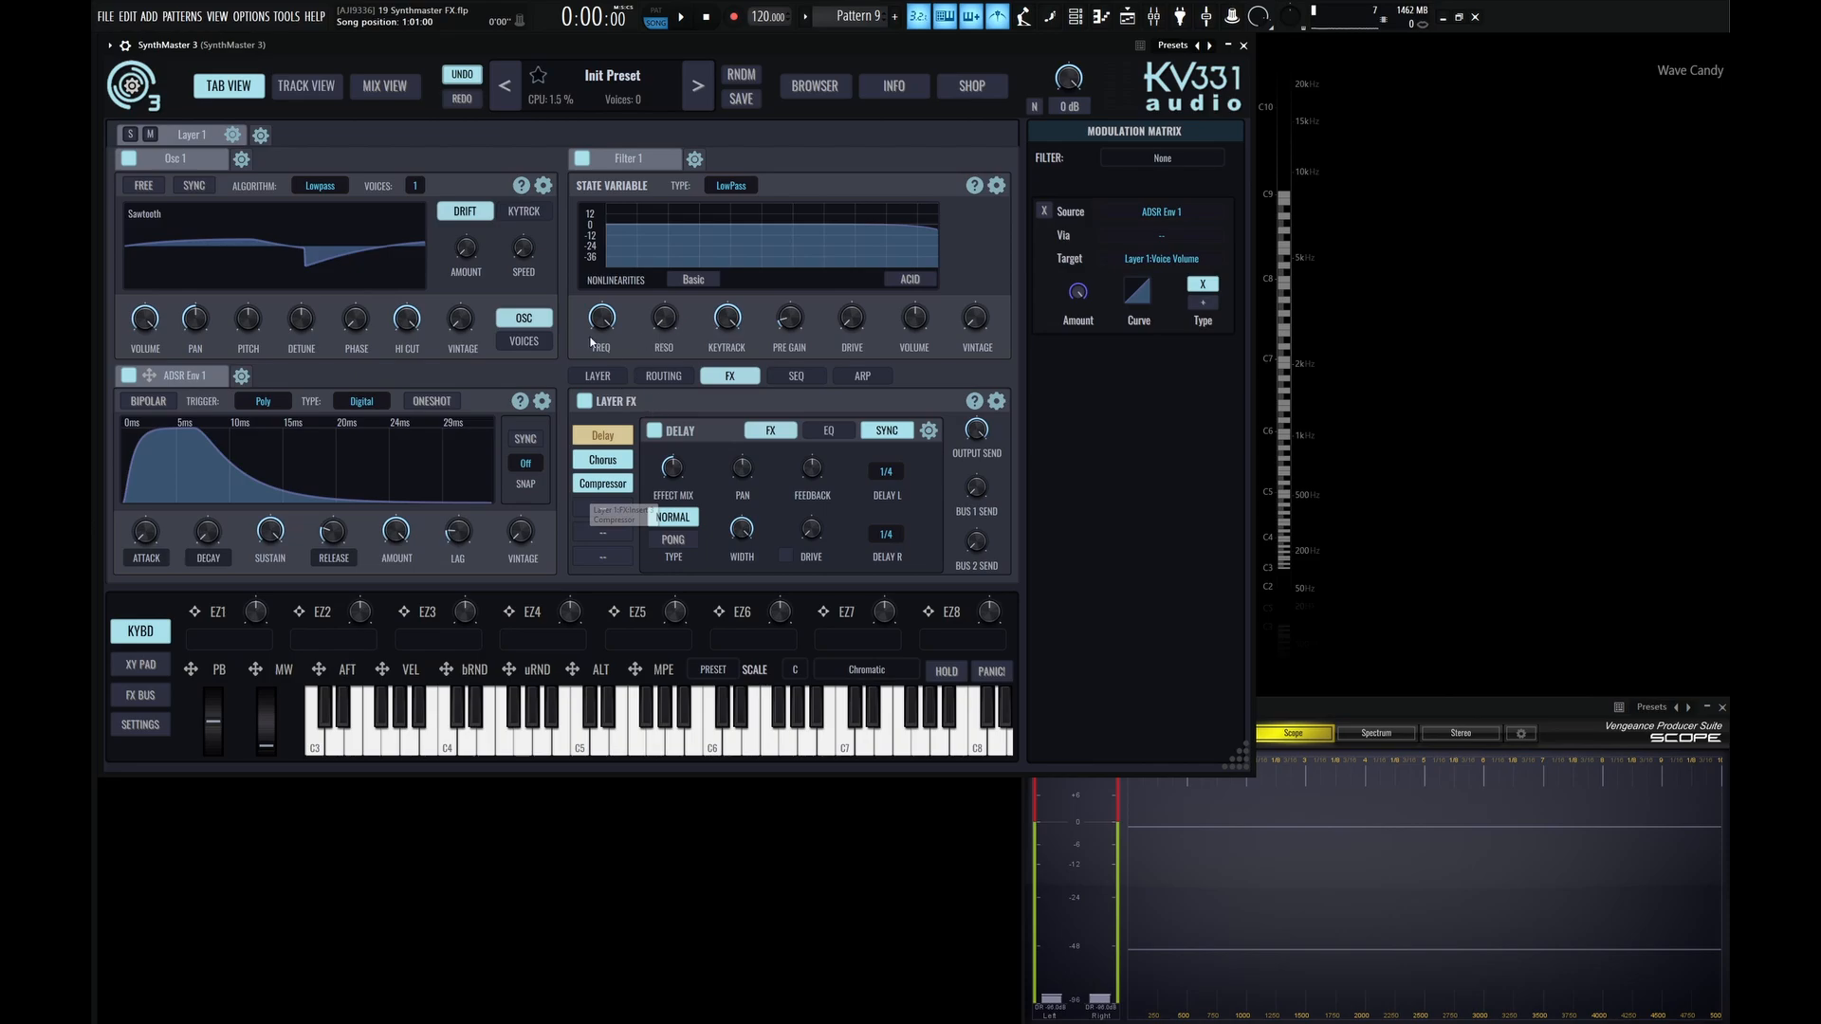
Check Layer 1's routing, and move its Delay insert to the fourth FX slot and Chorus to the fifth.
left_click(663, 376)
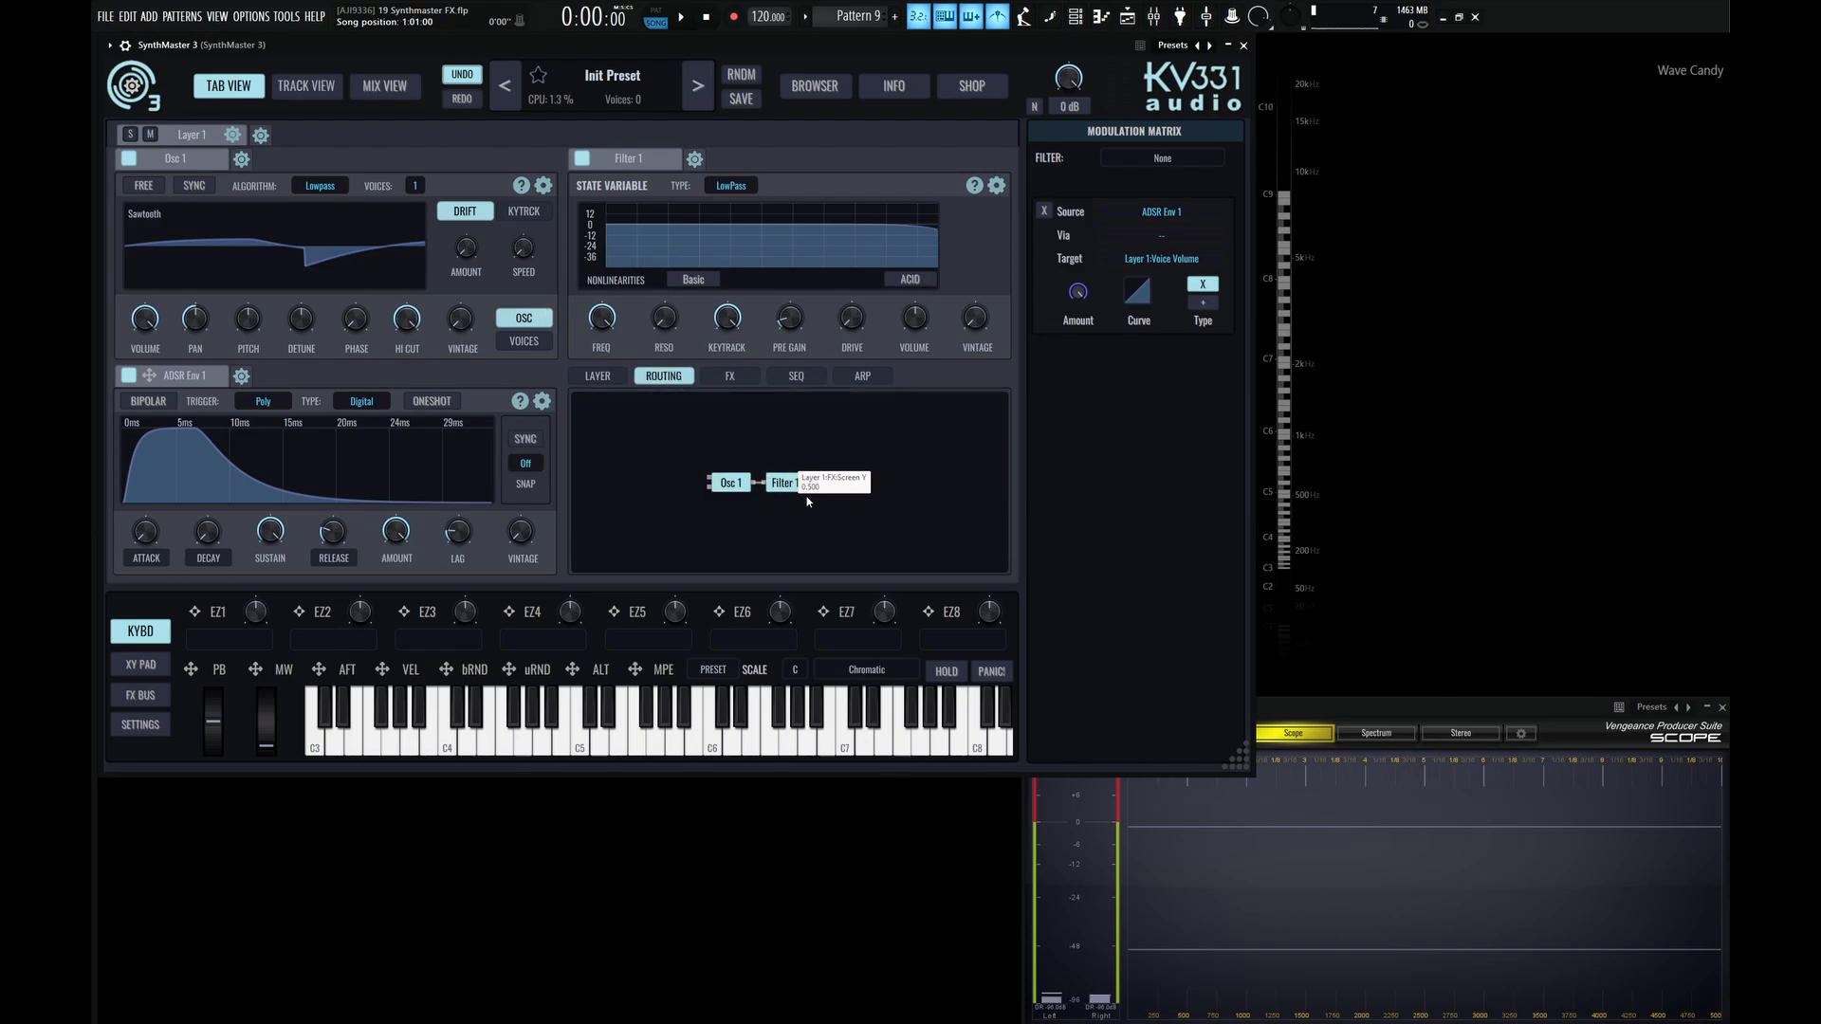
left_click(731, 377)
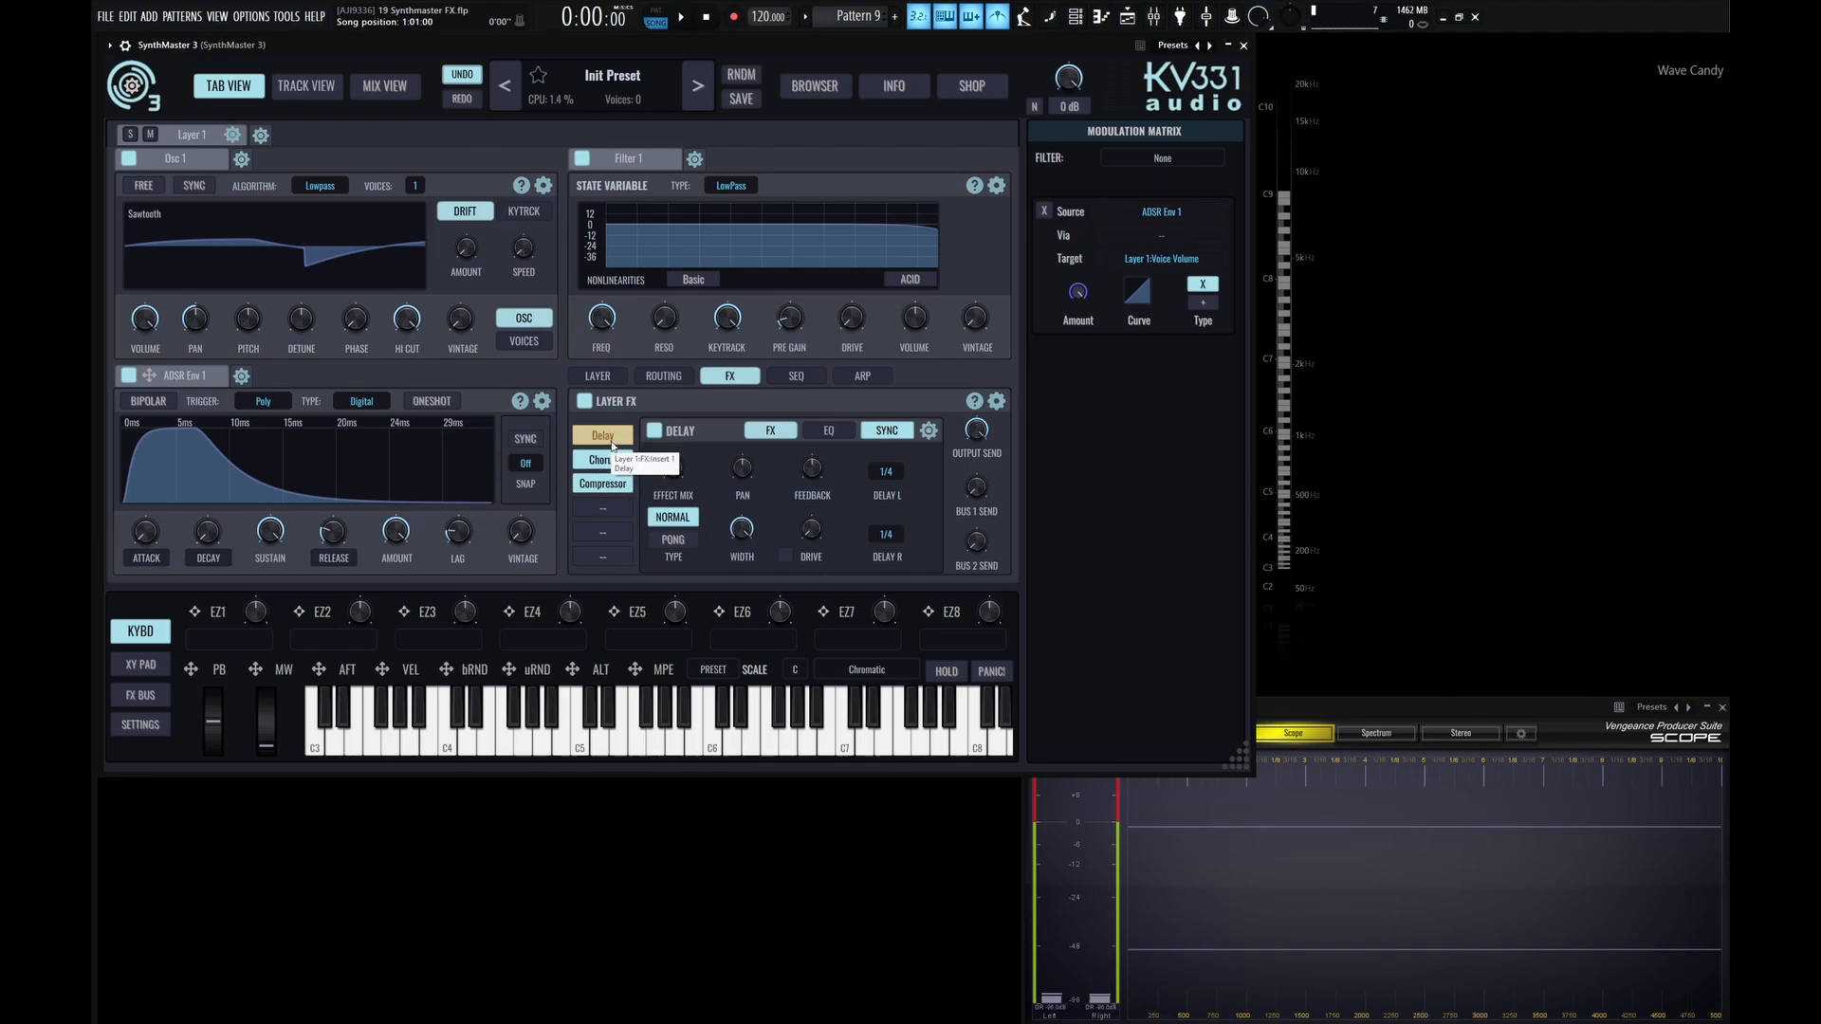
left_click_drag(603, 442, 659, 525)
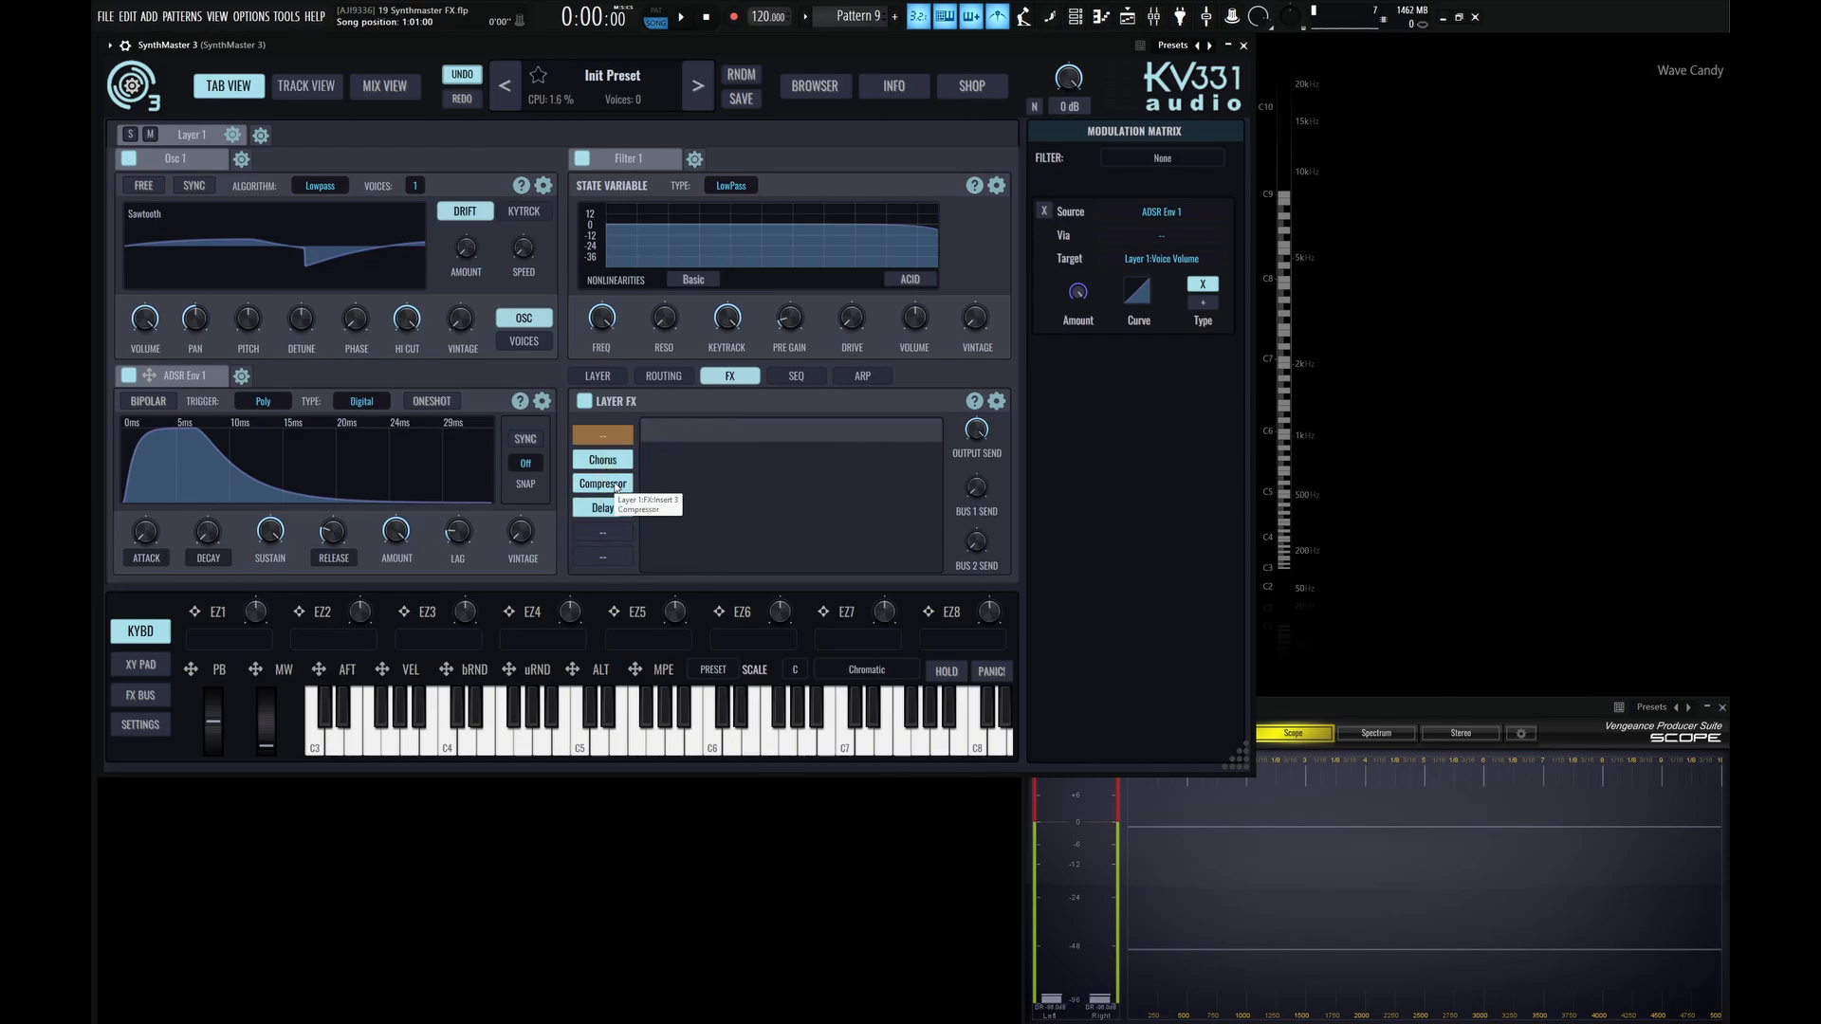
left_click_drag(608, 462, 607, 532)
Load an Equalizer into Layer 1's first FX slot and move the Compressor to the second slot.
left_click(605, 436)
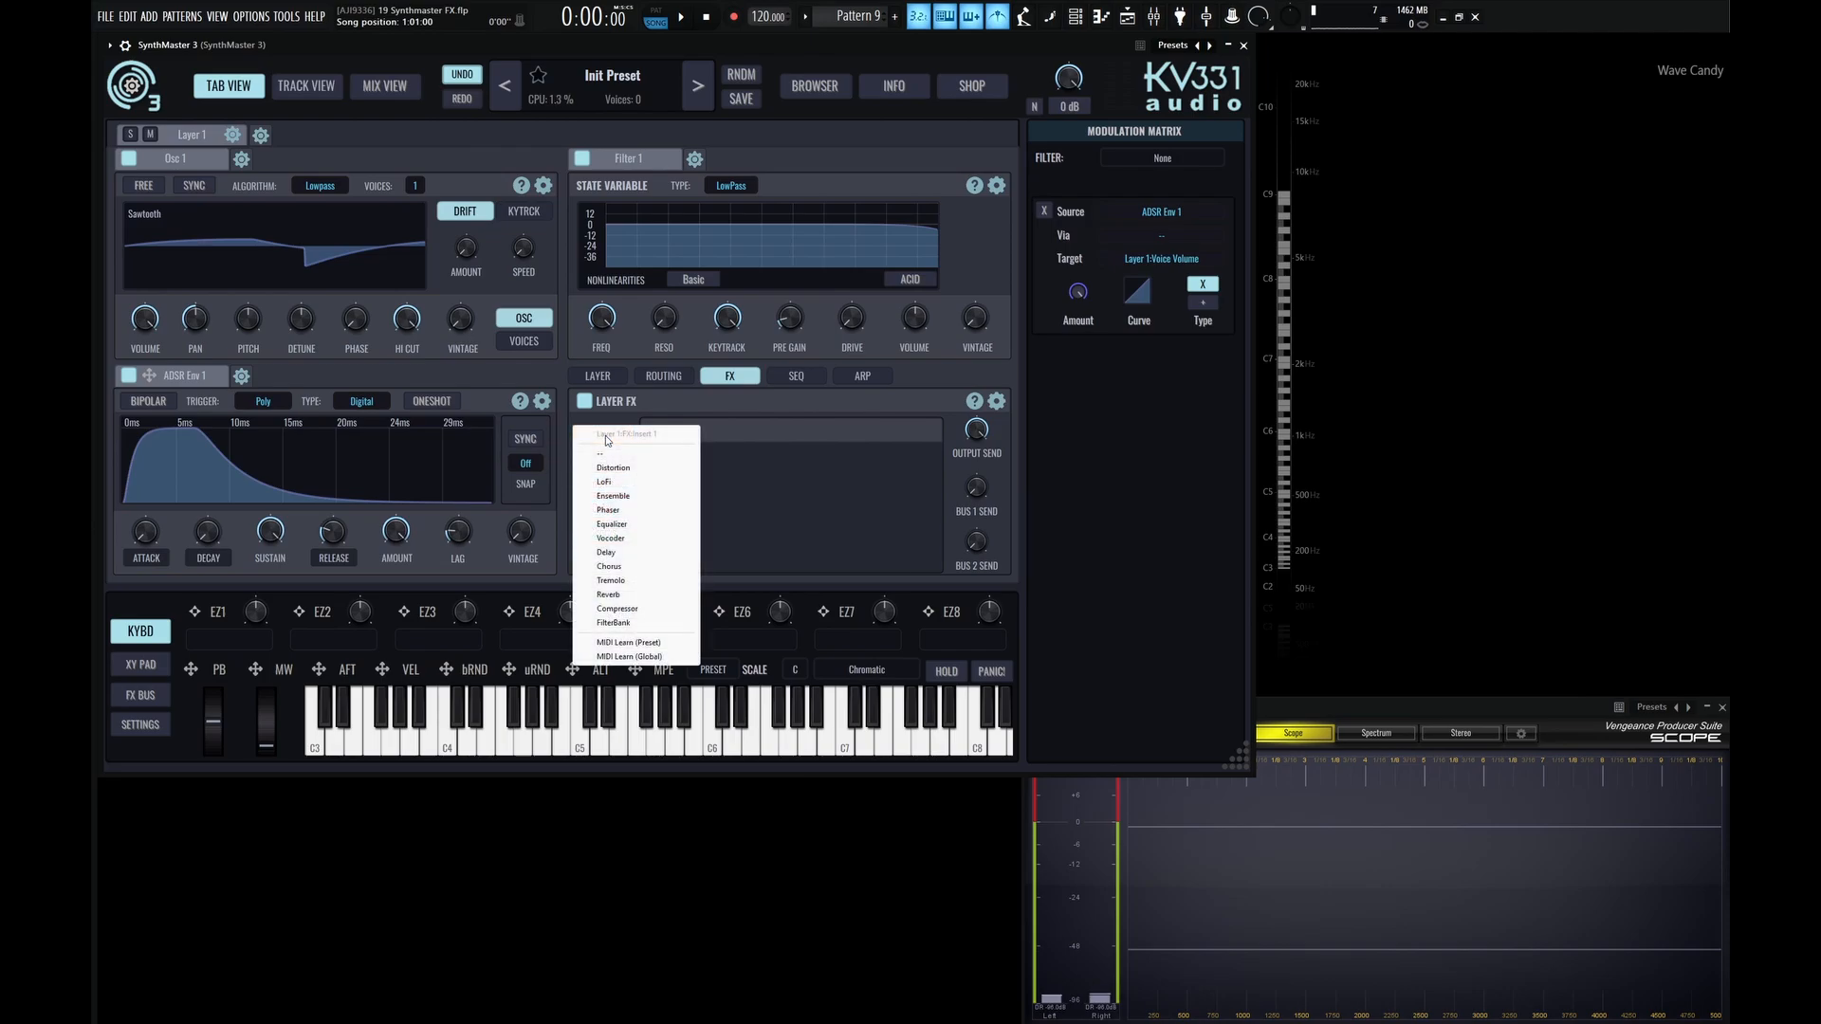
left_click(621, 527)
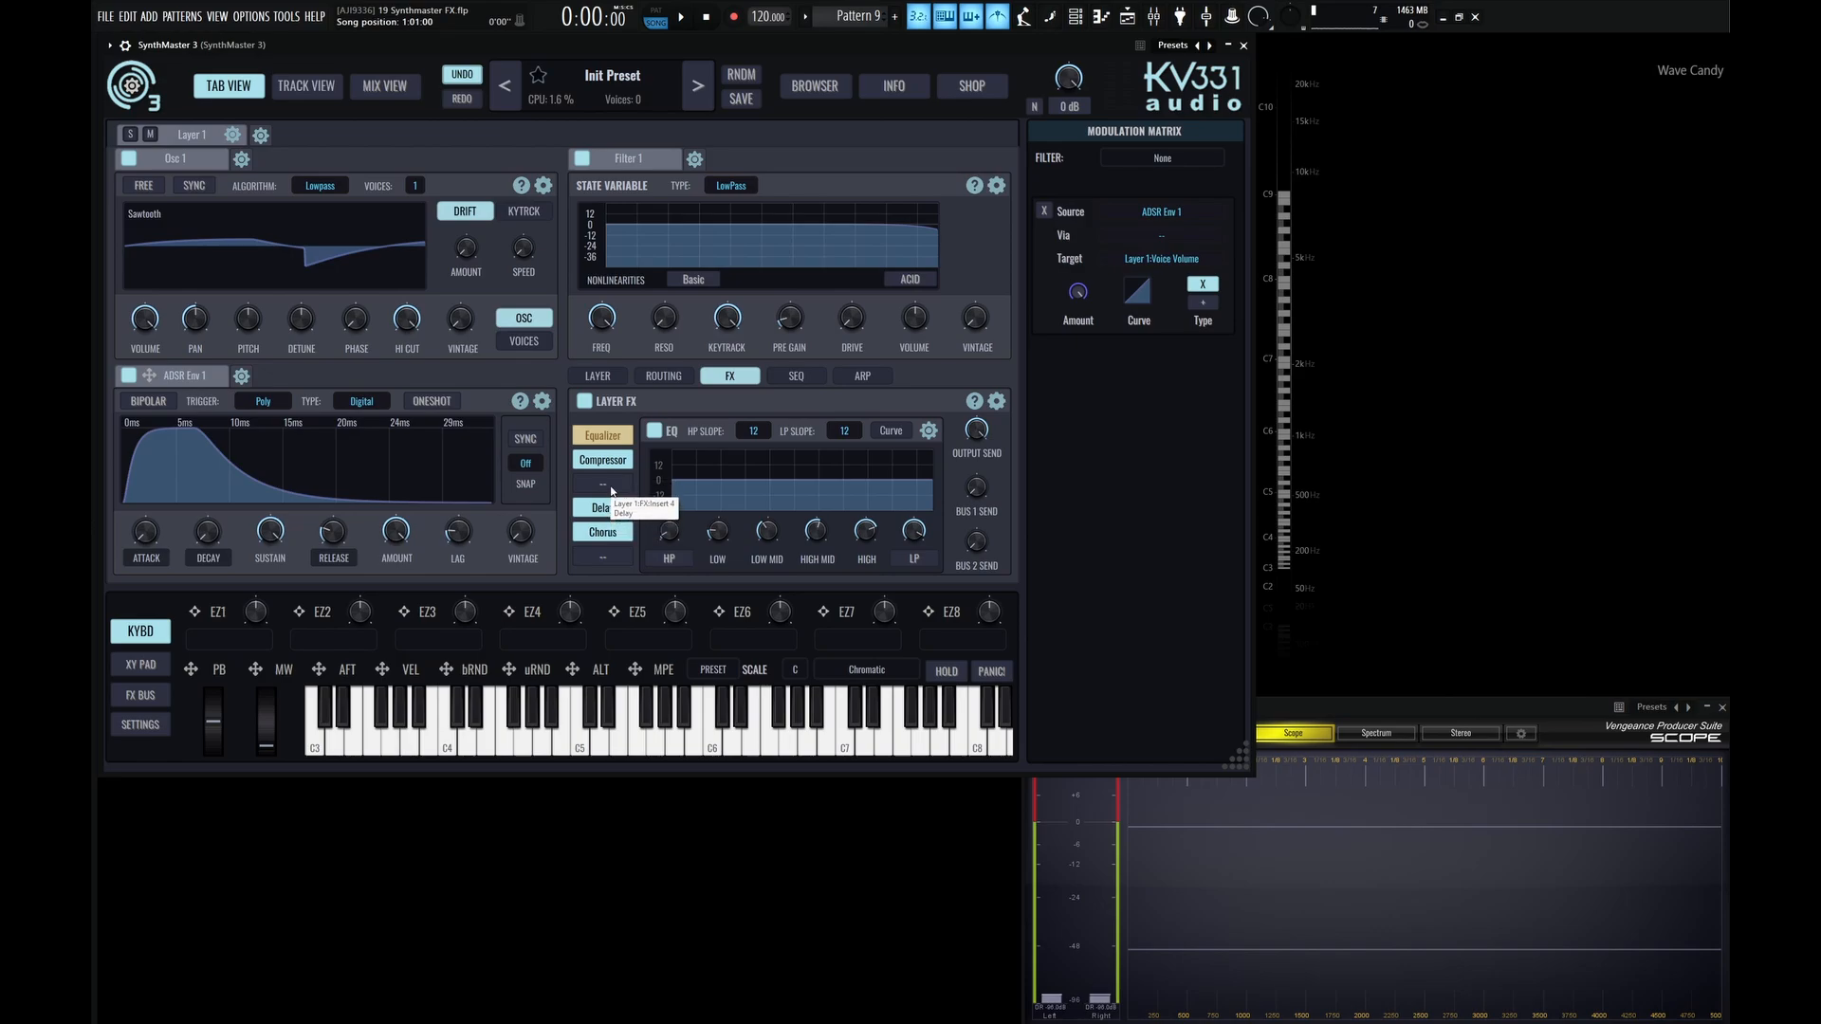
mouse_move(612, 509)
left_mouse_down()
mouse_move(611, 485)
mouse_move(606, 509)
left_mouse_up()
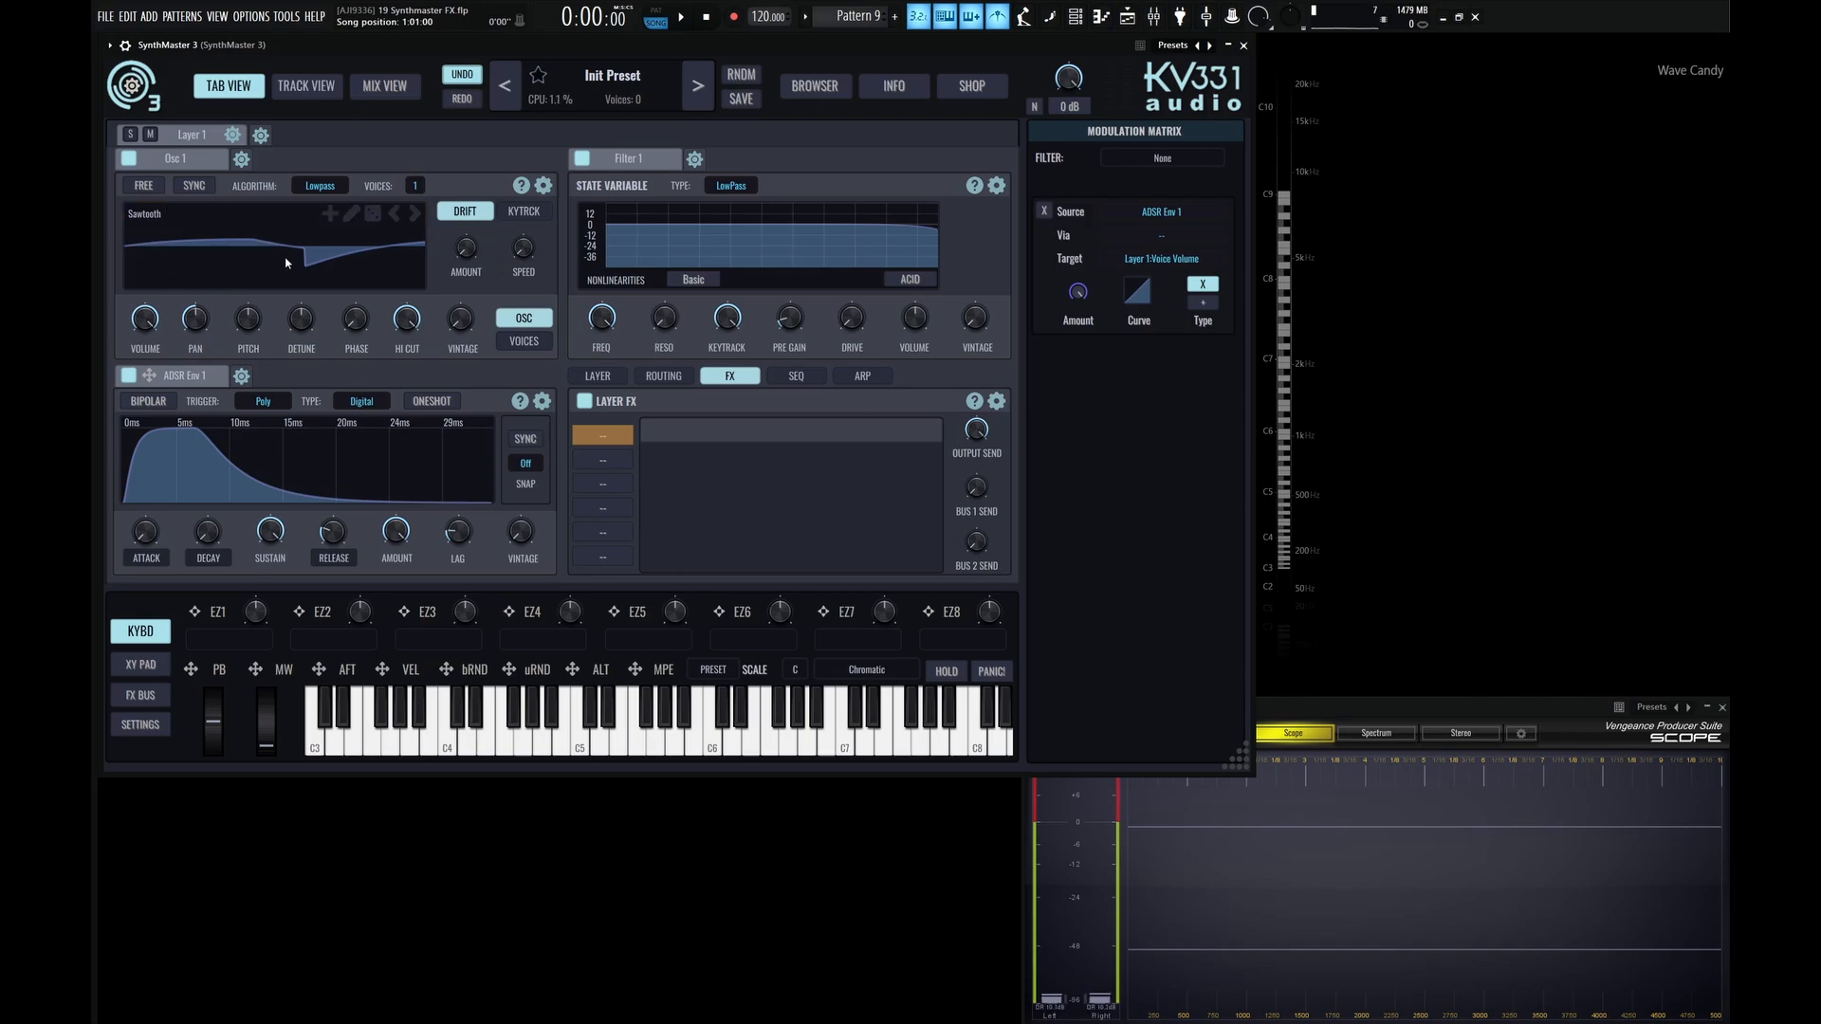
Switch Osc 1 to the Sine waveform and load Distortion into Layer 1's first FX slot.
left_click(395, 215)
left_click(395, 214)
left_click(394, 214)
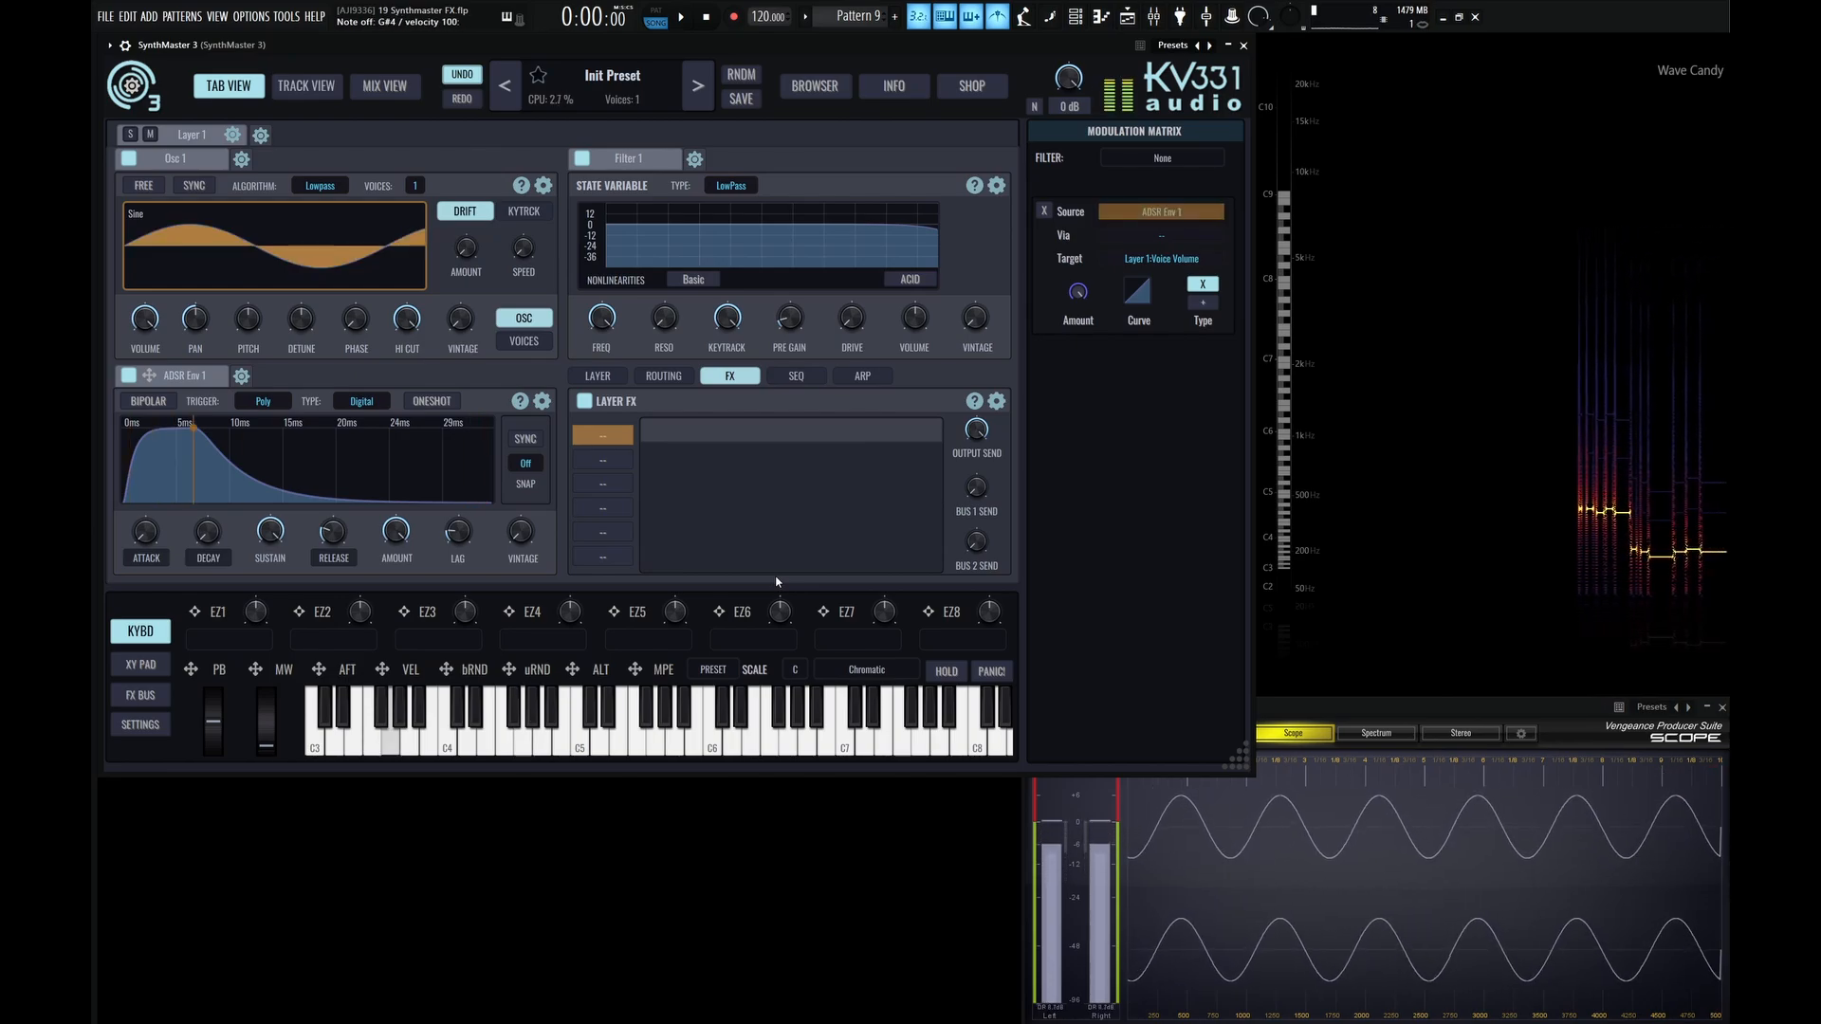
left_click(611, 440)
left_click(613, 467)
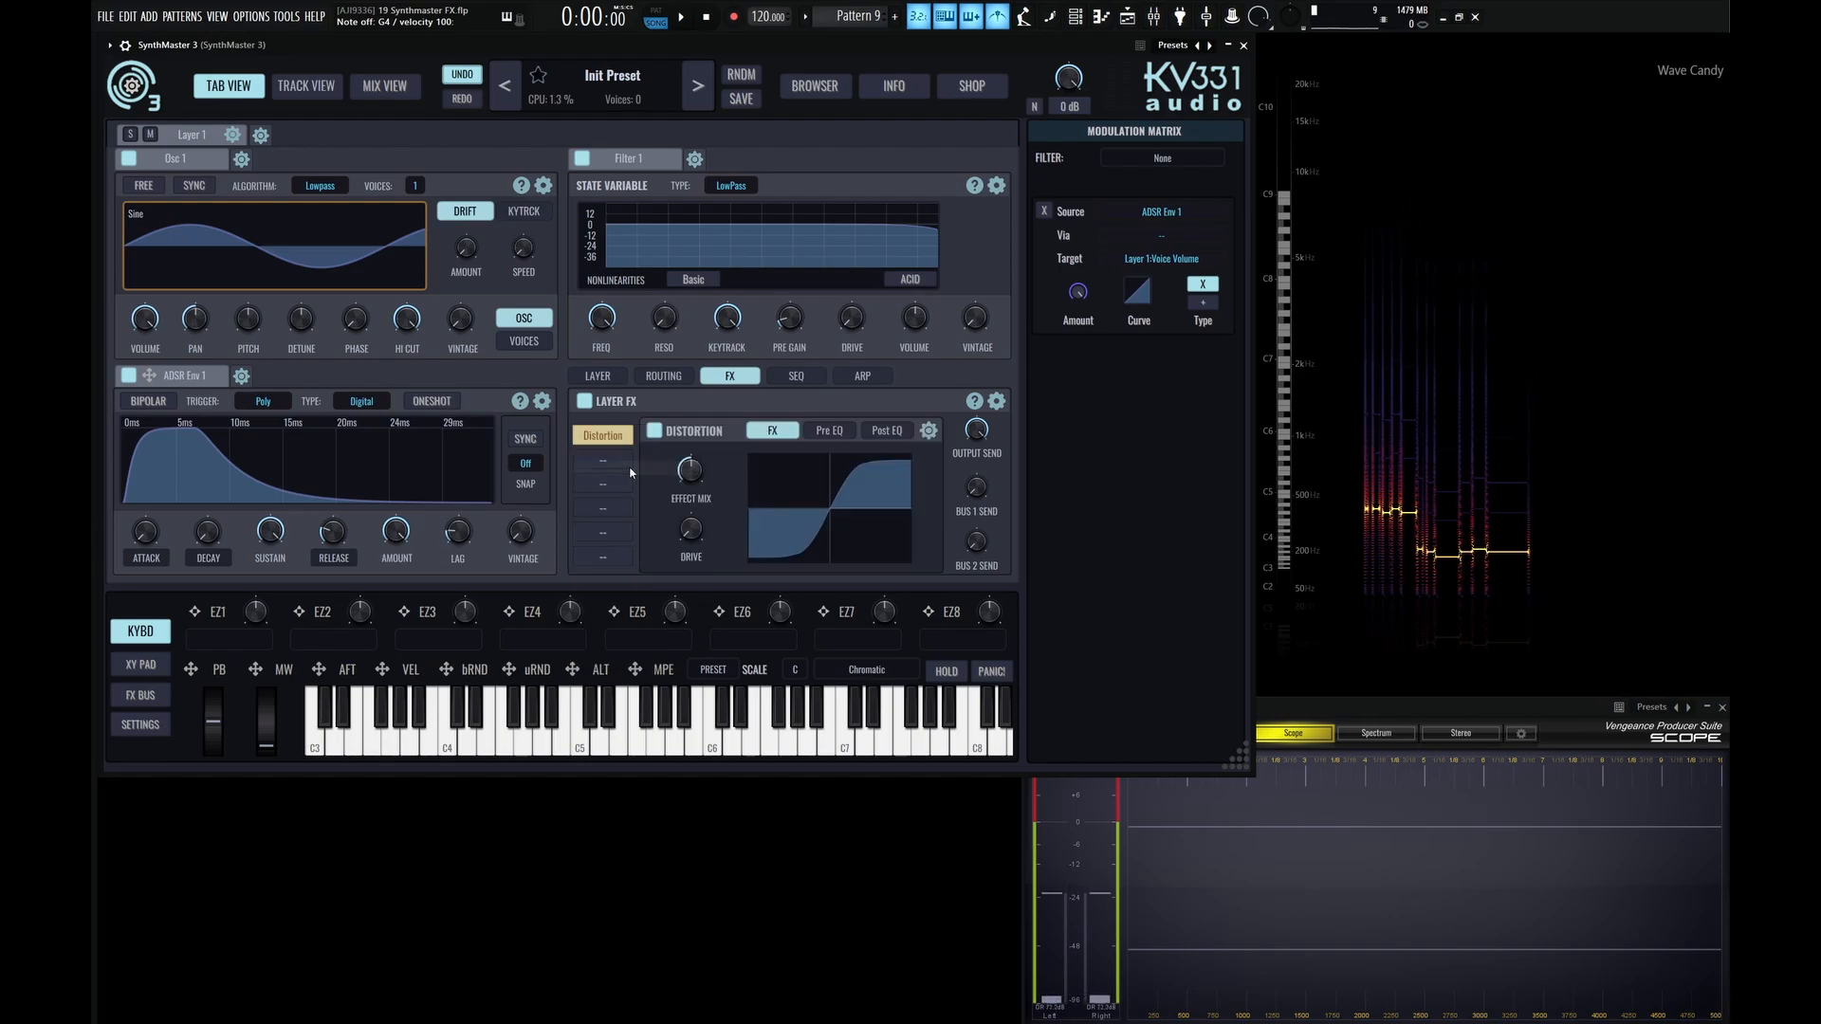
Raise the Distortion's effect mix and drive fully, and lower the master volume for playing test notes.
left_click(690, 532)
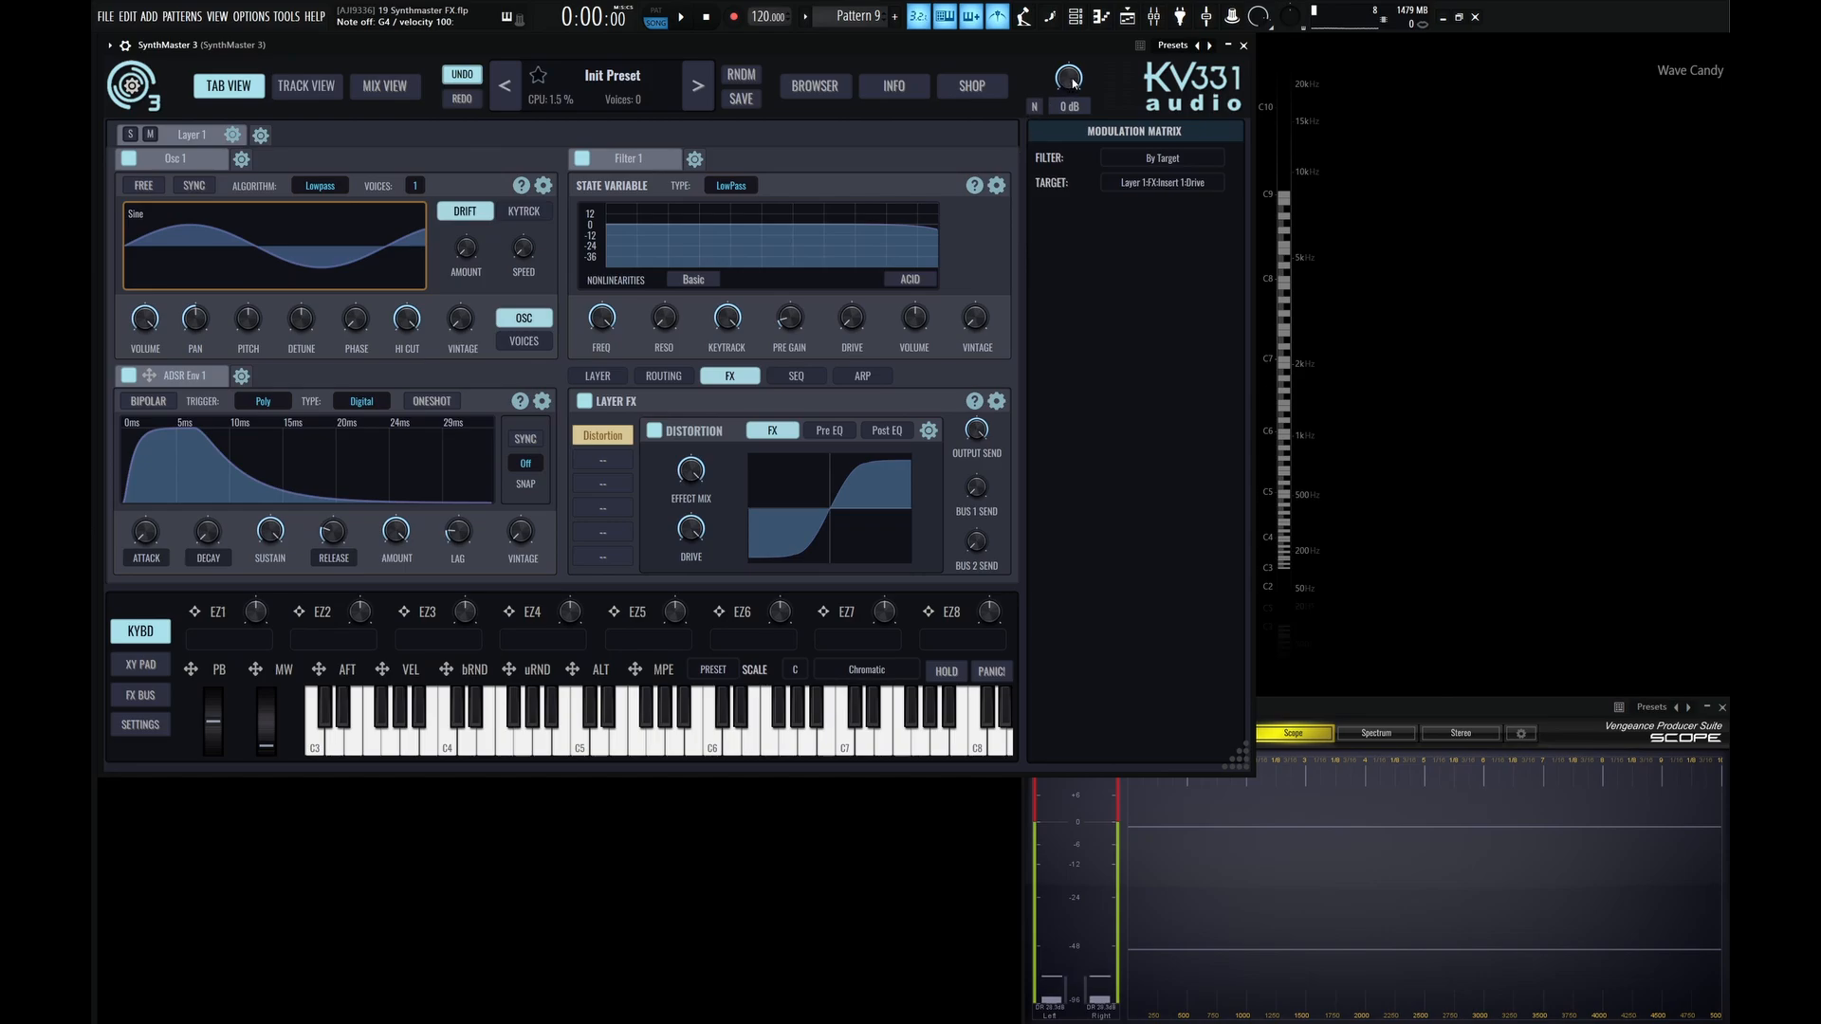
left_click_drag(1072, 83, 1071, 110)
key("h")
key("b")
key("h")
key("b")
key("v")
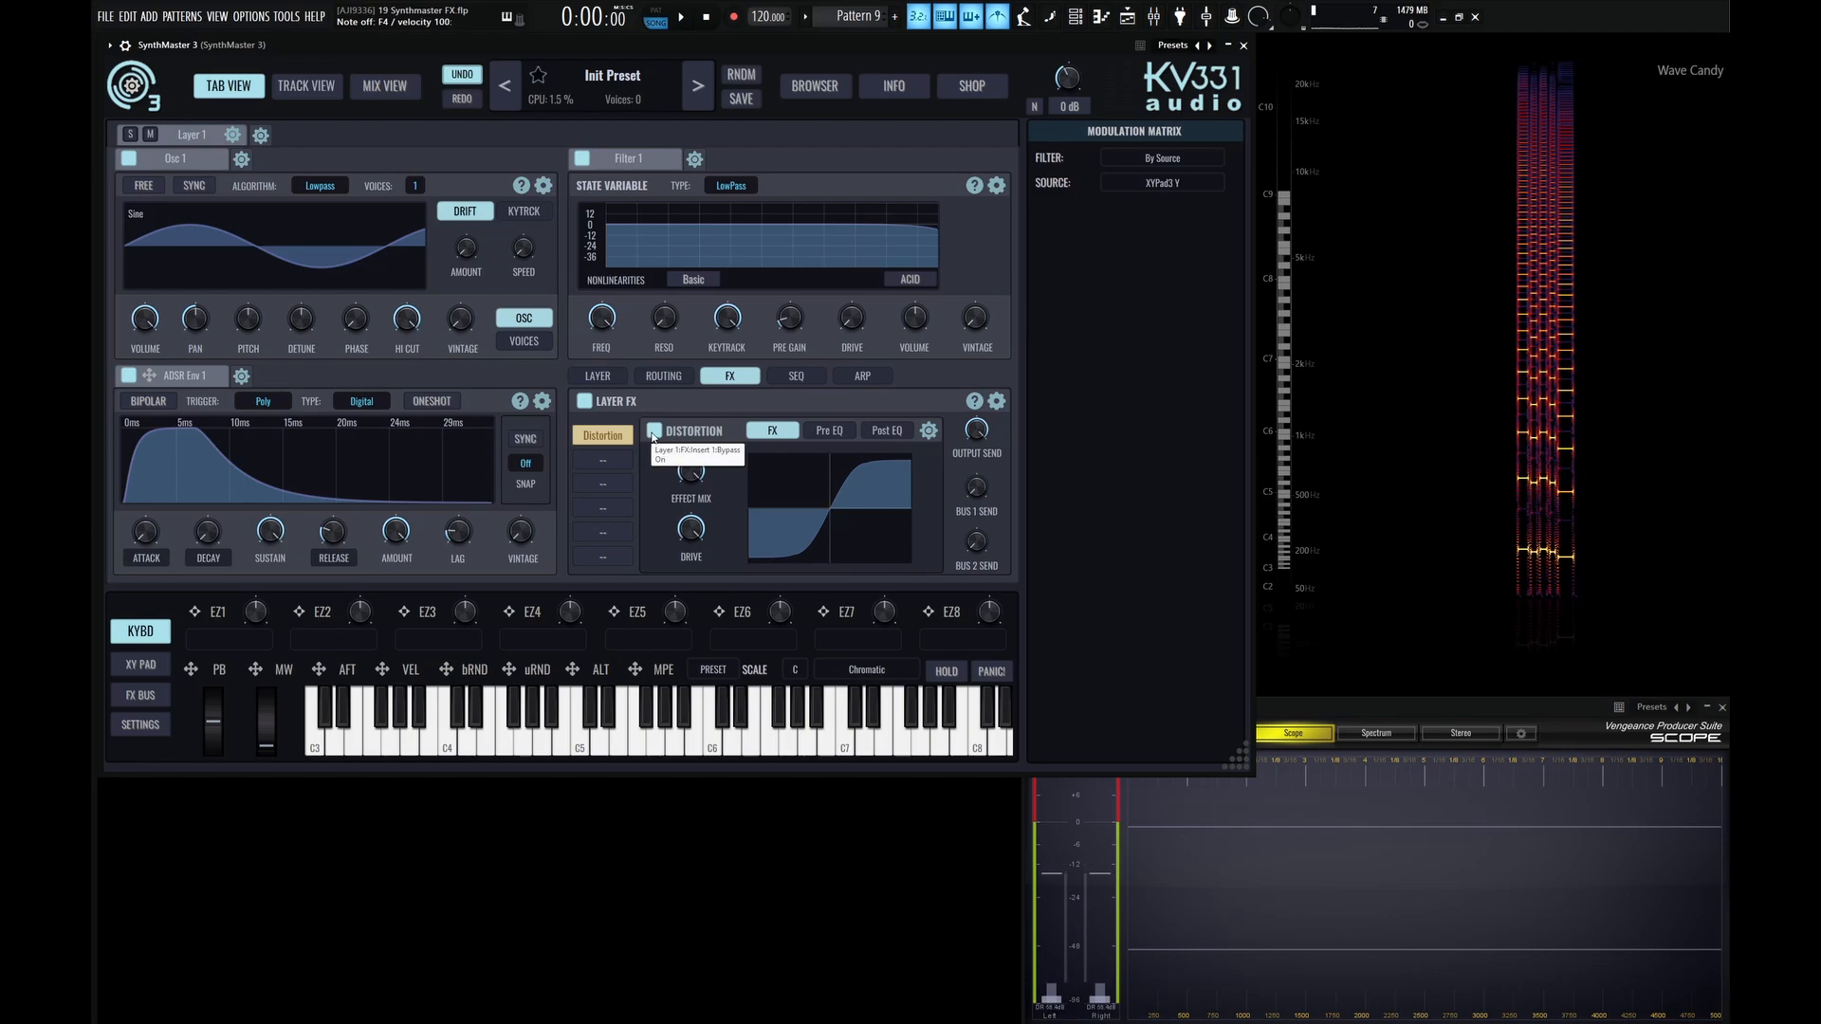
Bypass and re-enable the Distortion insert while playing notes to compare the clean and distorted sound.
left_click(653, 430)
key("v")
key("b")
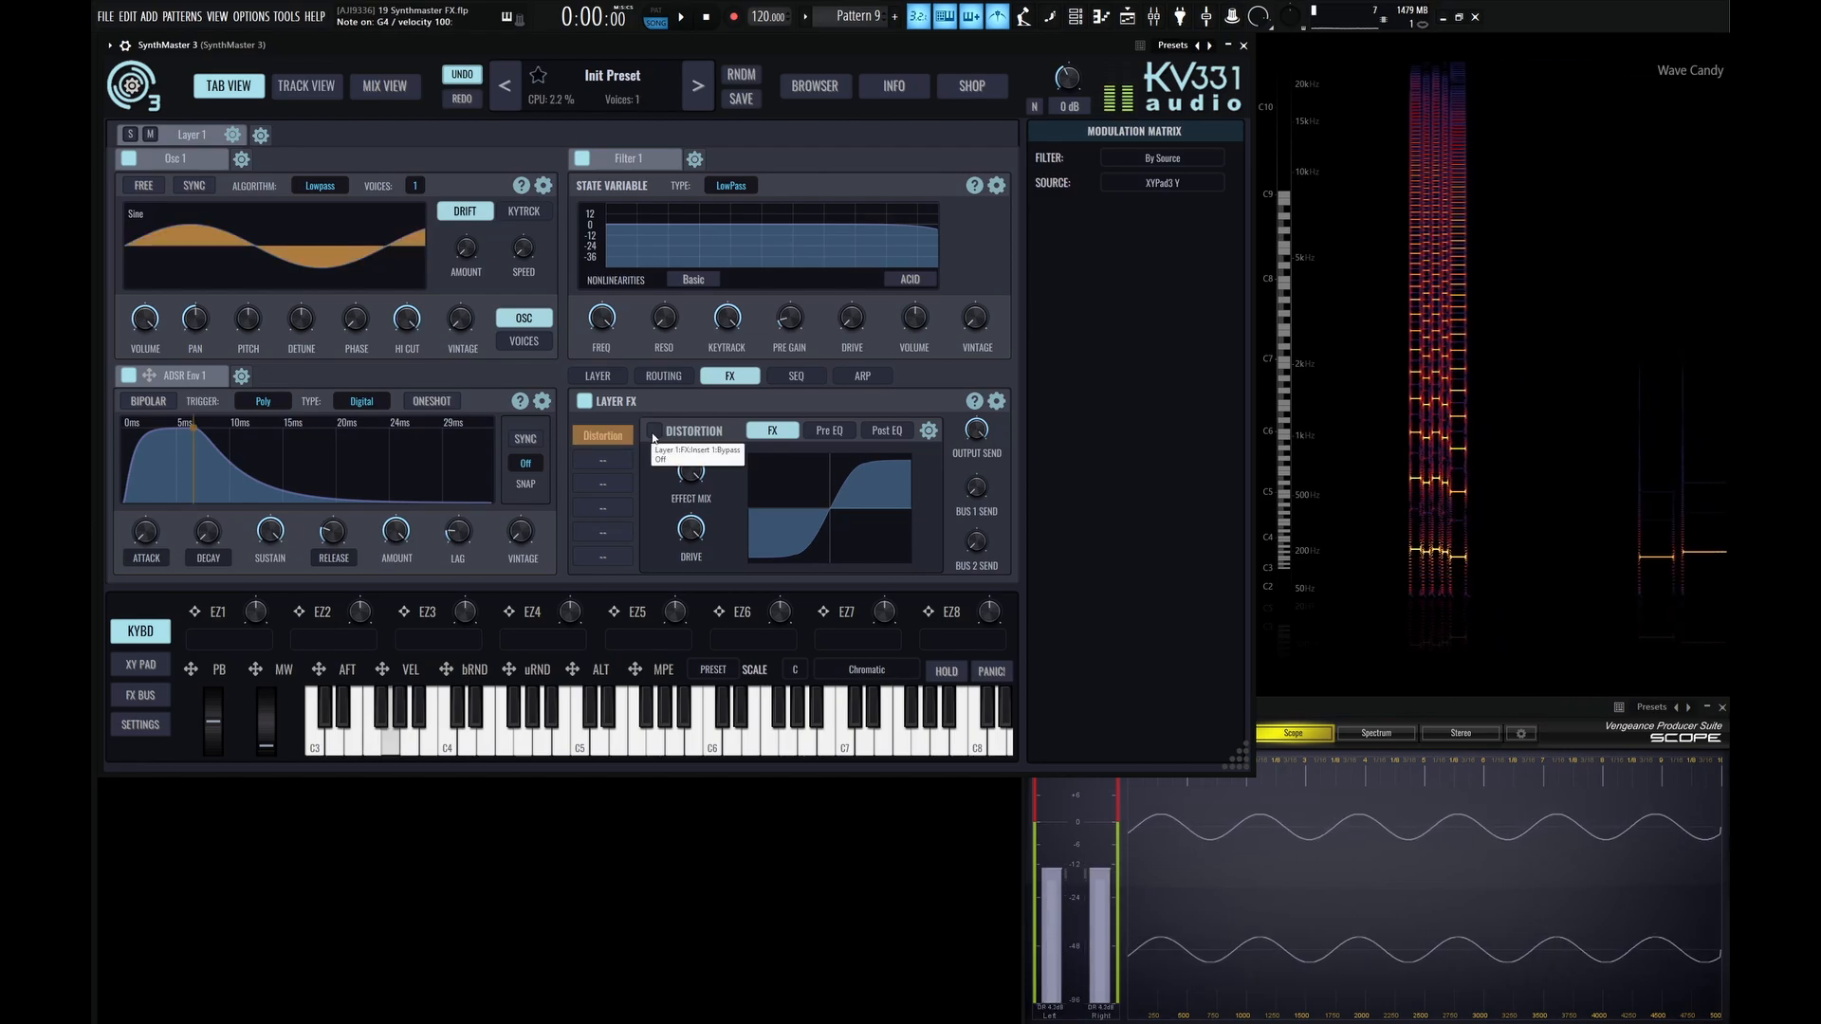
left_click(654, 430)
Sweep Layer 1's FX output send down and back to full while holding a note.
key("b")
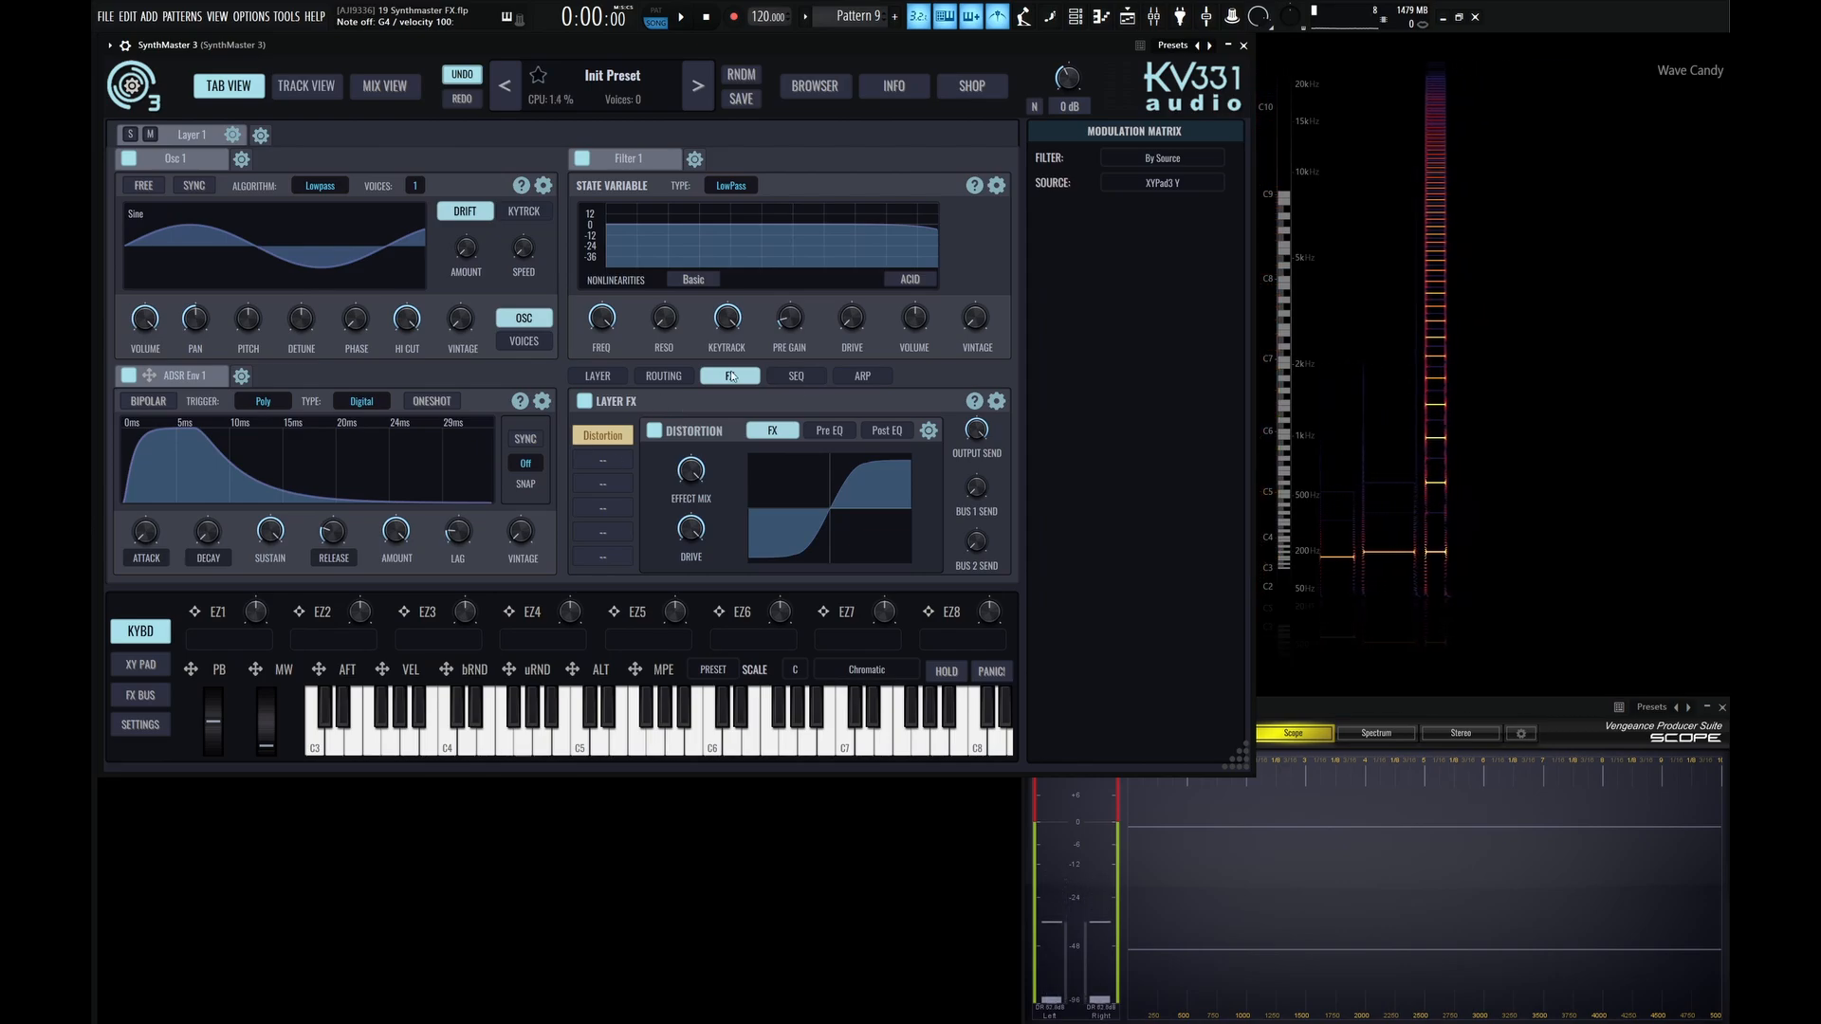
left_click(976, 431)
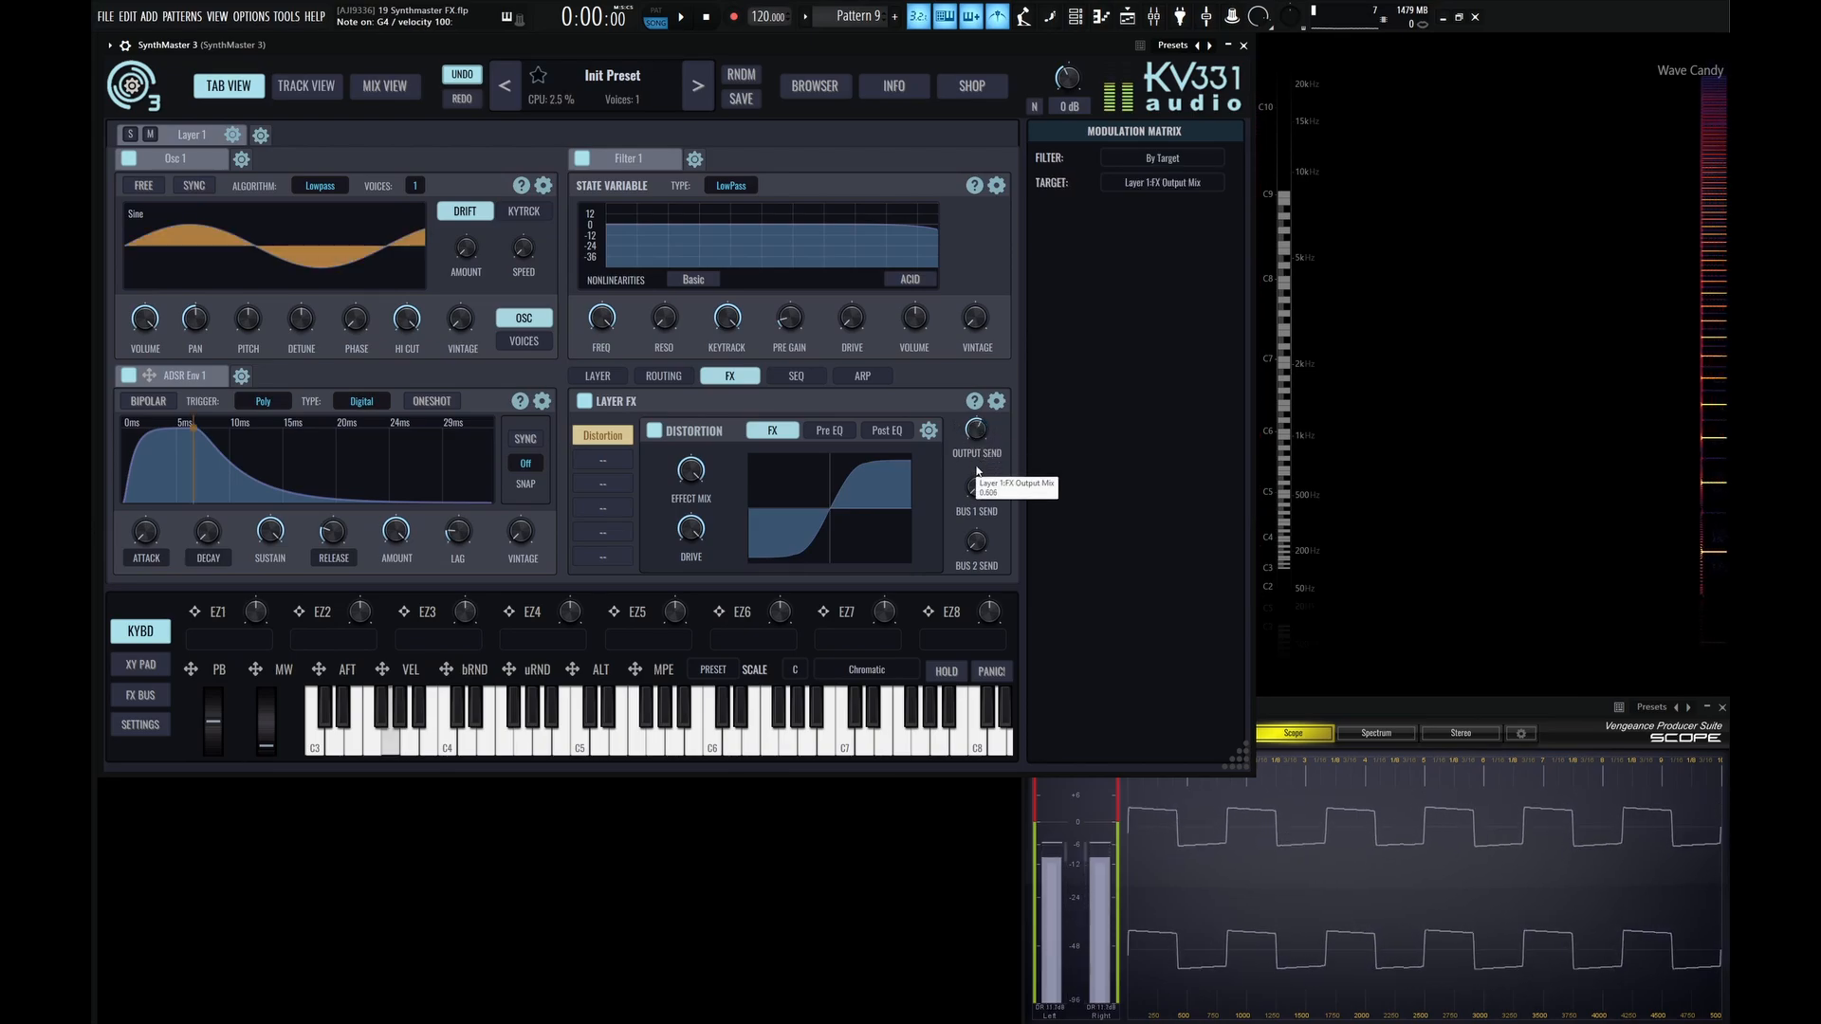
left_click_drag(986, 509, 988, 517)
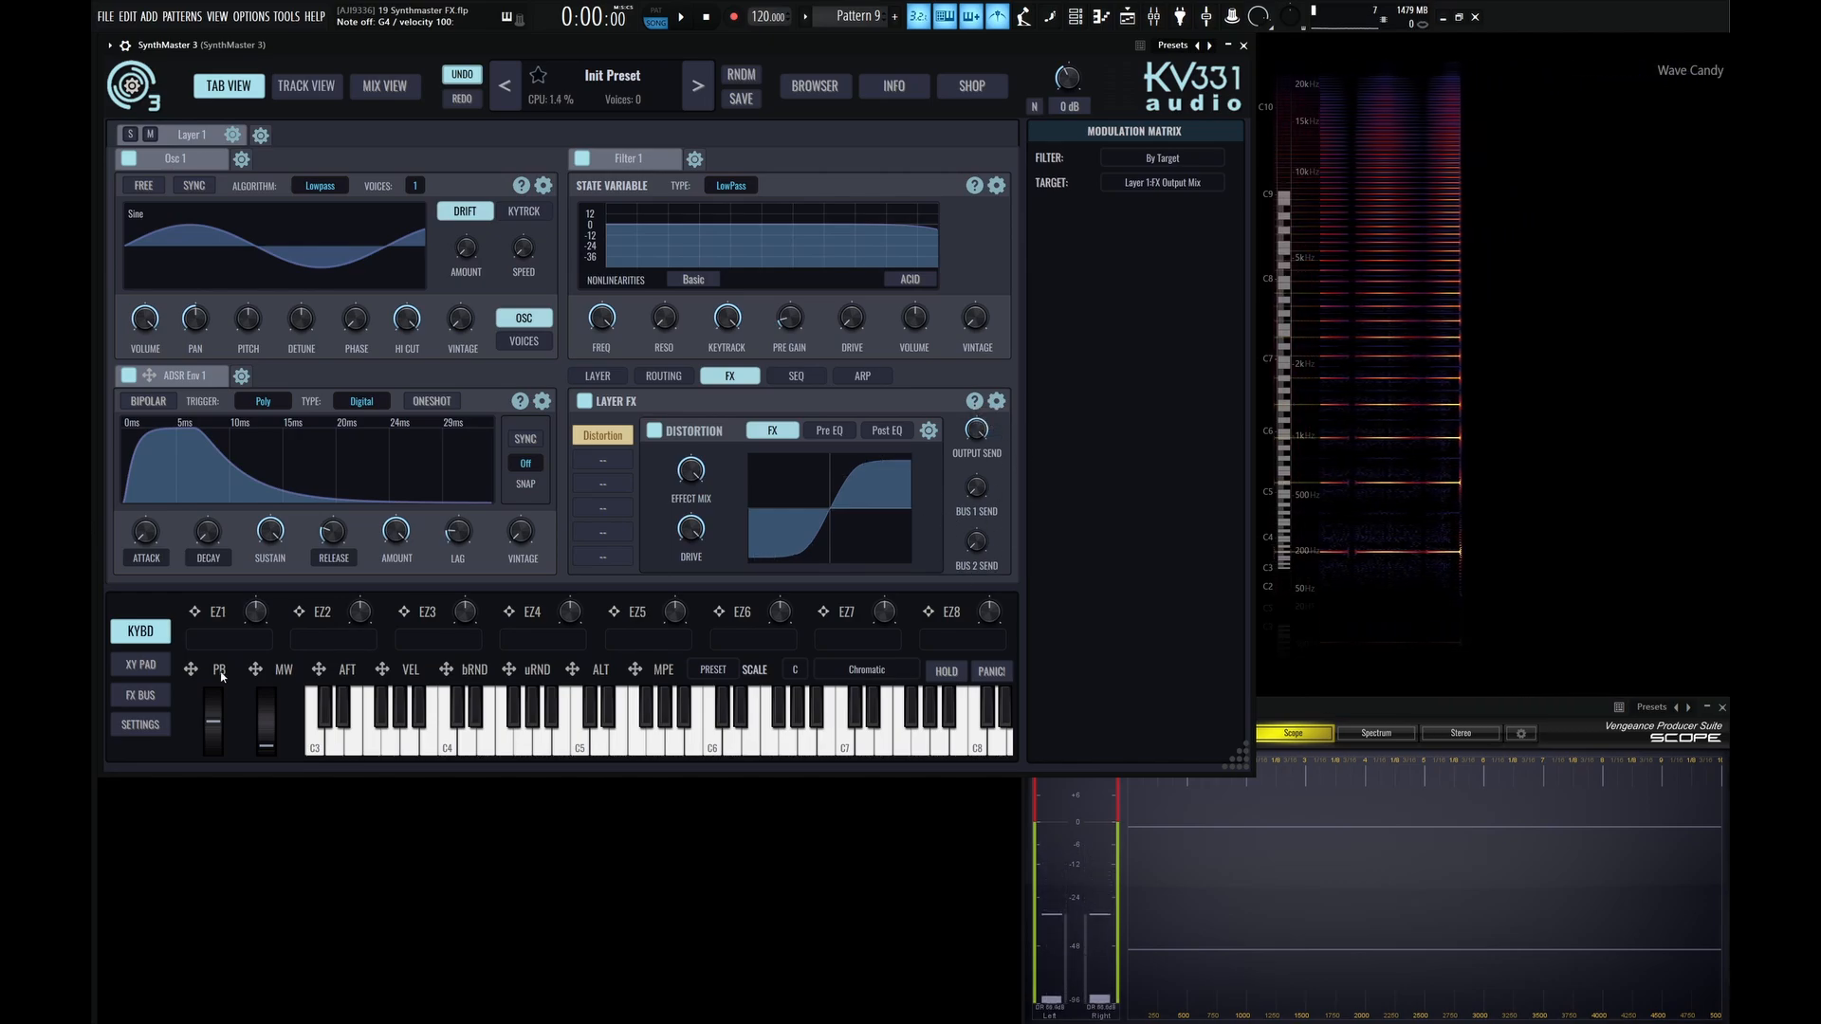
Show the FX buses and load Delay into the first slot of FX Bus 1.
left_click(142, 700)
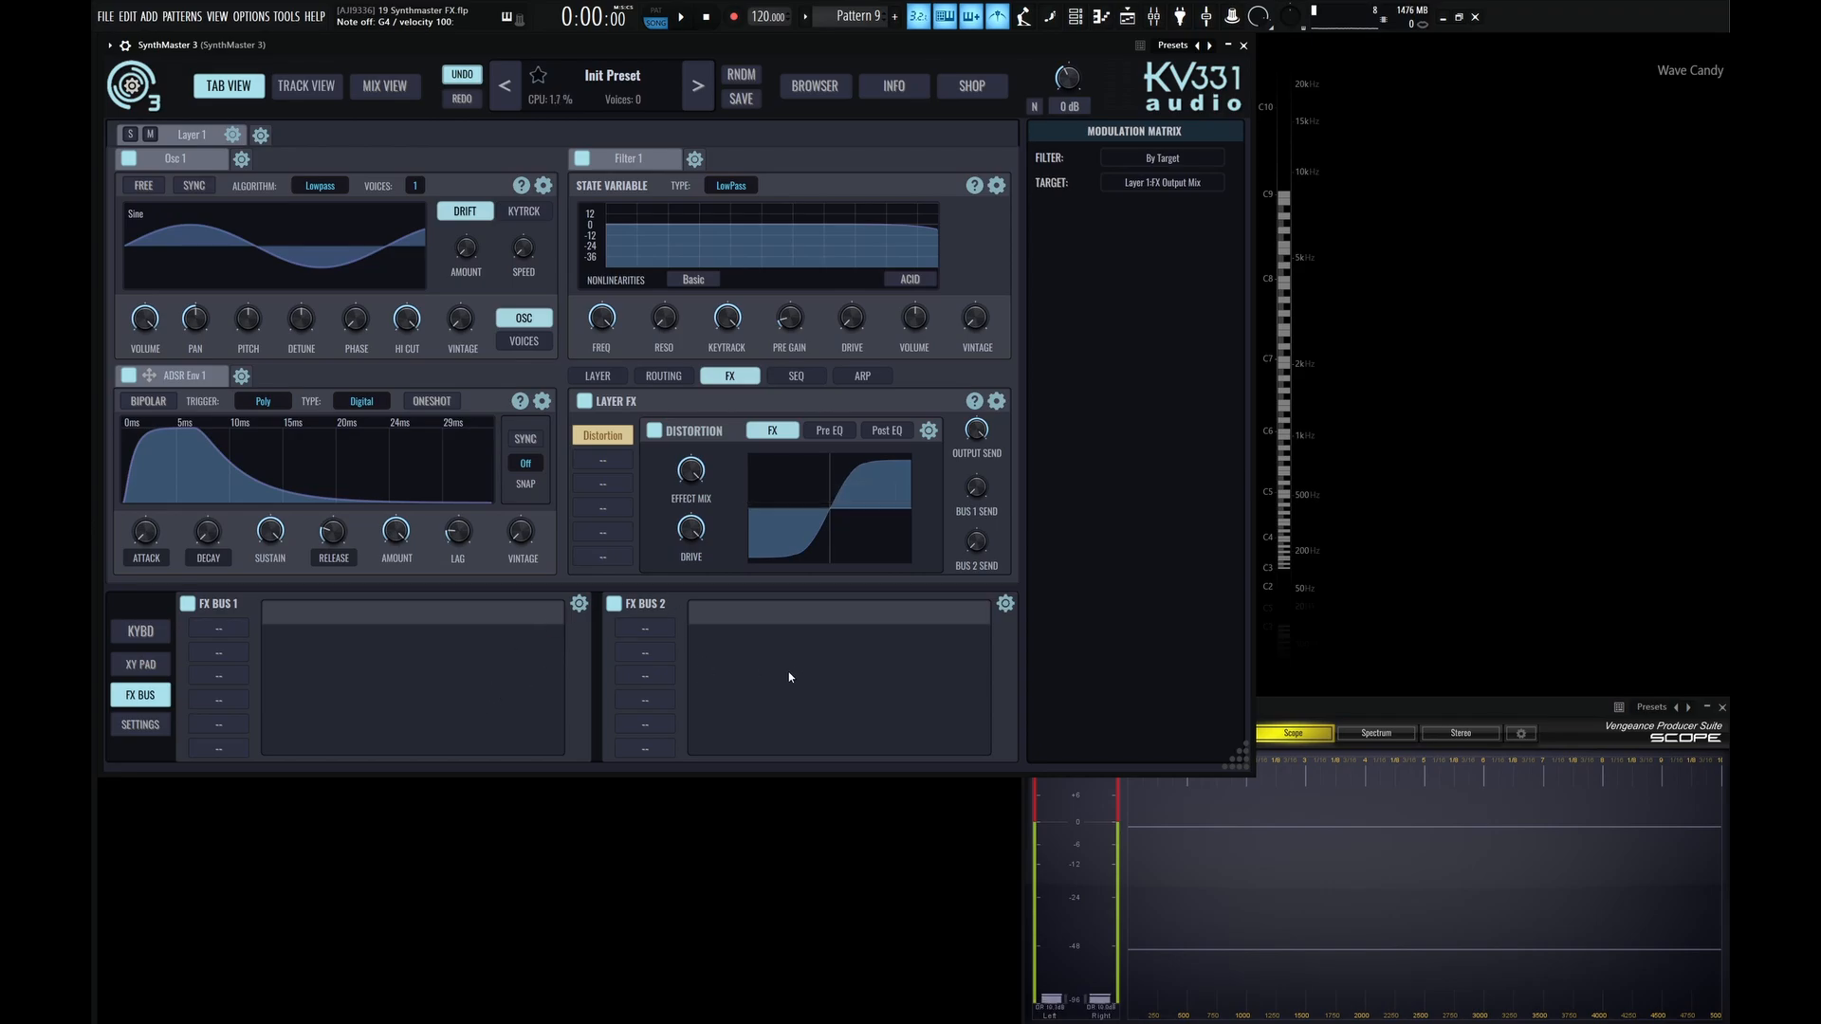
left_click(219, 629)
left_click(256, 754)
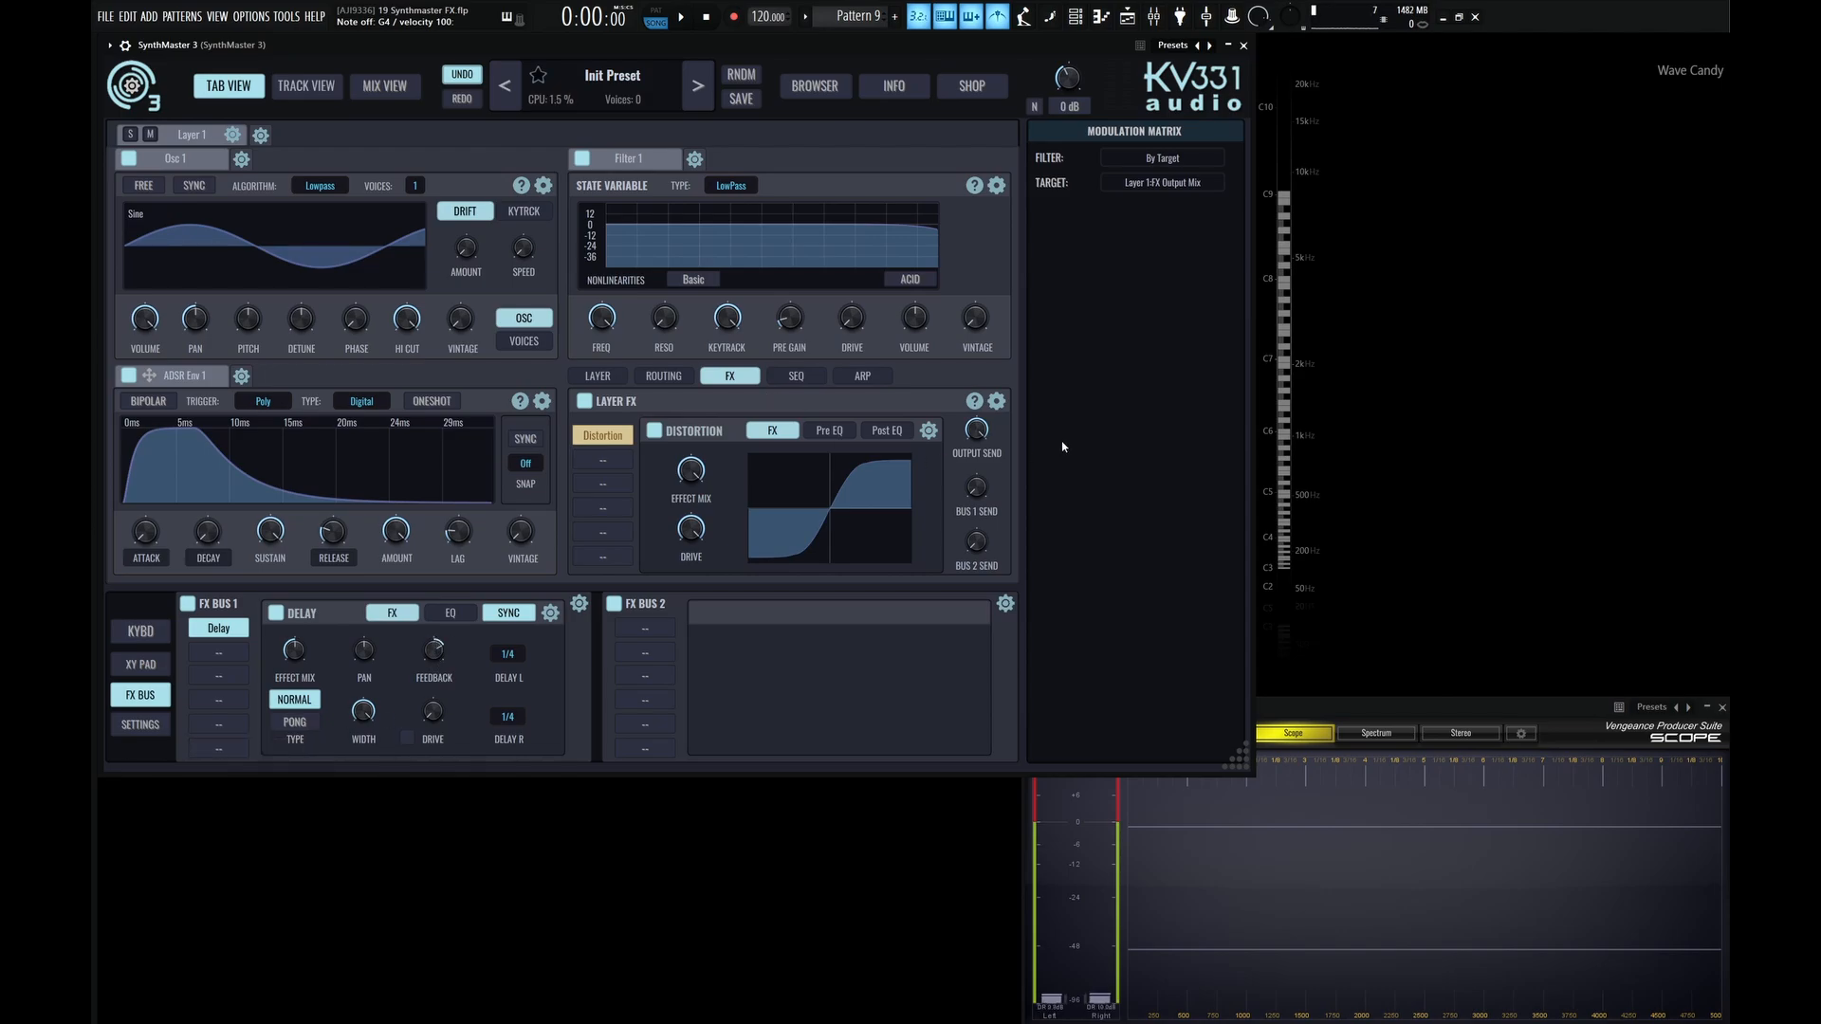
Turn Layer 1's output send down to zero and raise its Bus 1 send to about 0.4.
left_click_drag(984, 433, 995, 525)
mouse_move(974, 435)
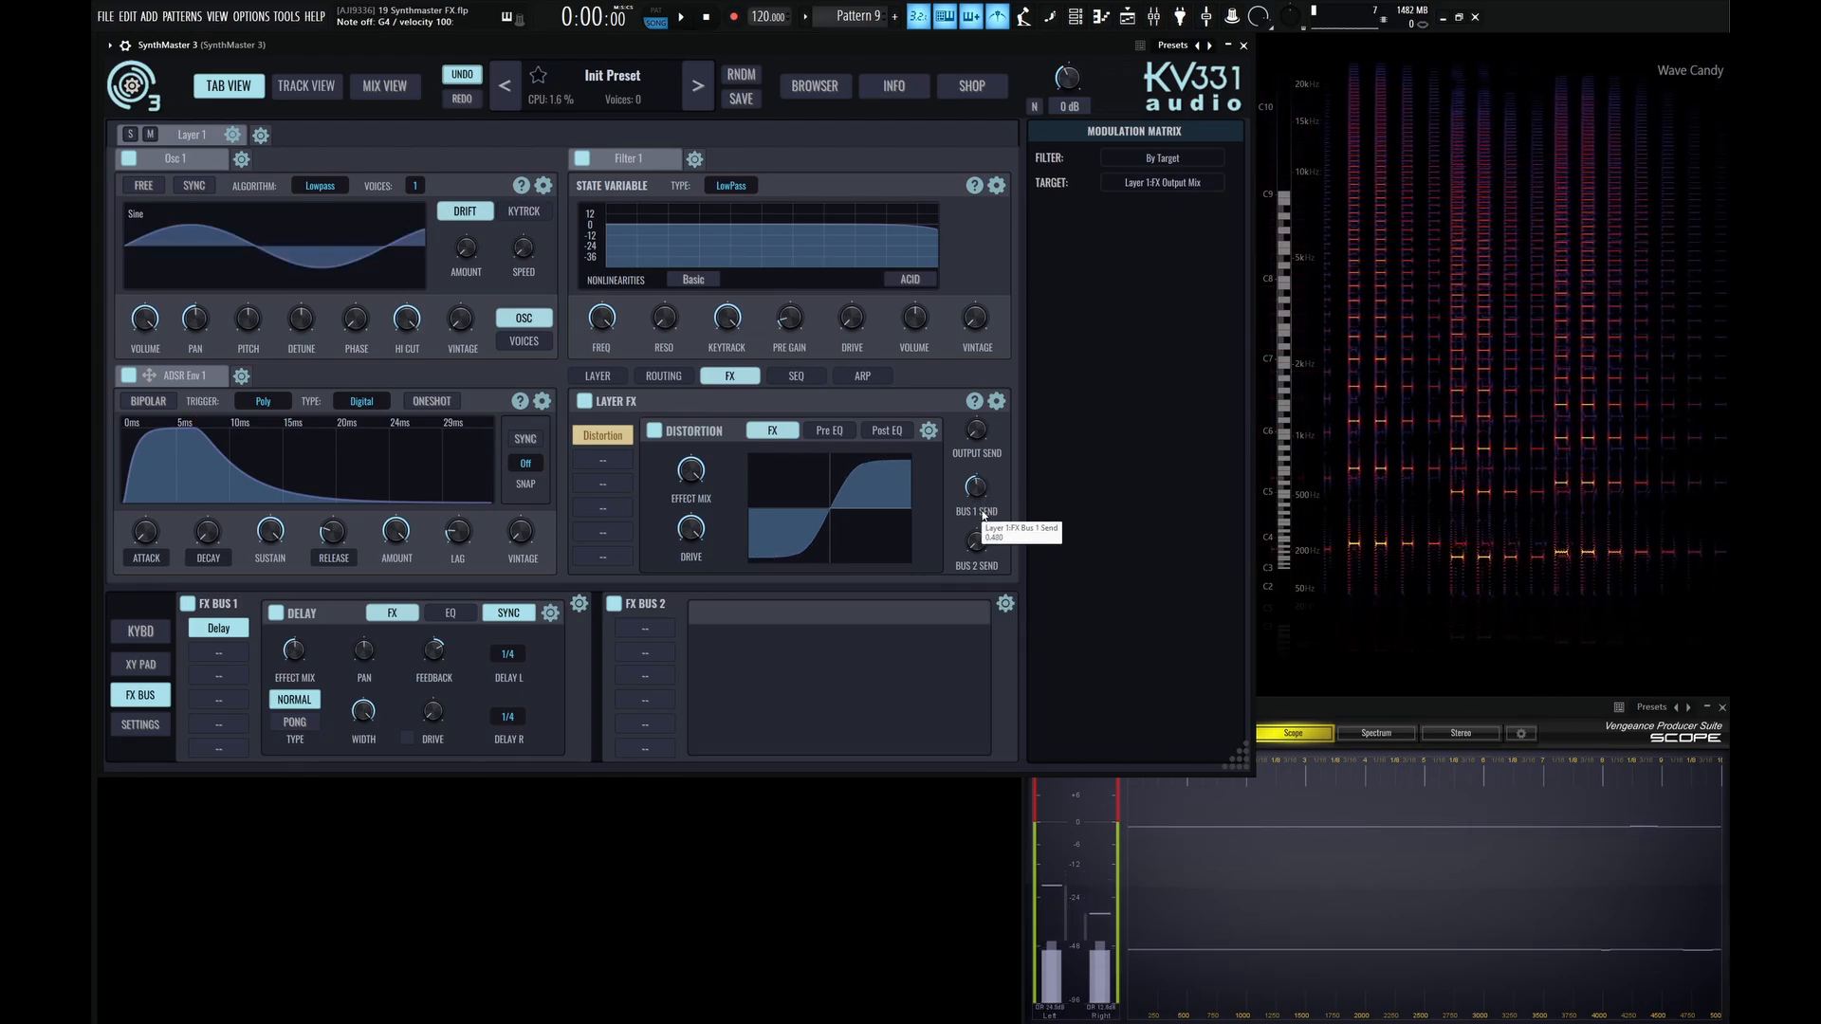
Load Reverb into the first slot of FX Bus 2, and raise Layer 1's output send to about 0.7 along with both bus sends.
left_click(658, 627)
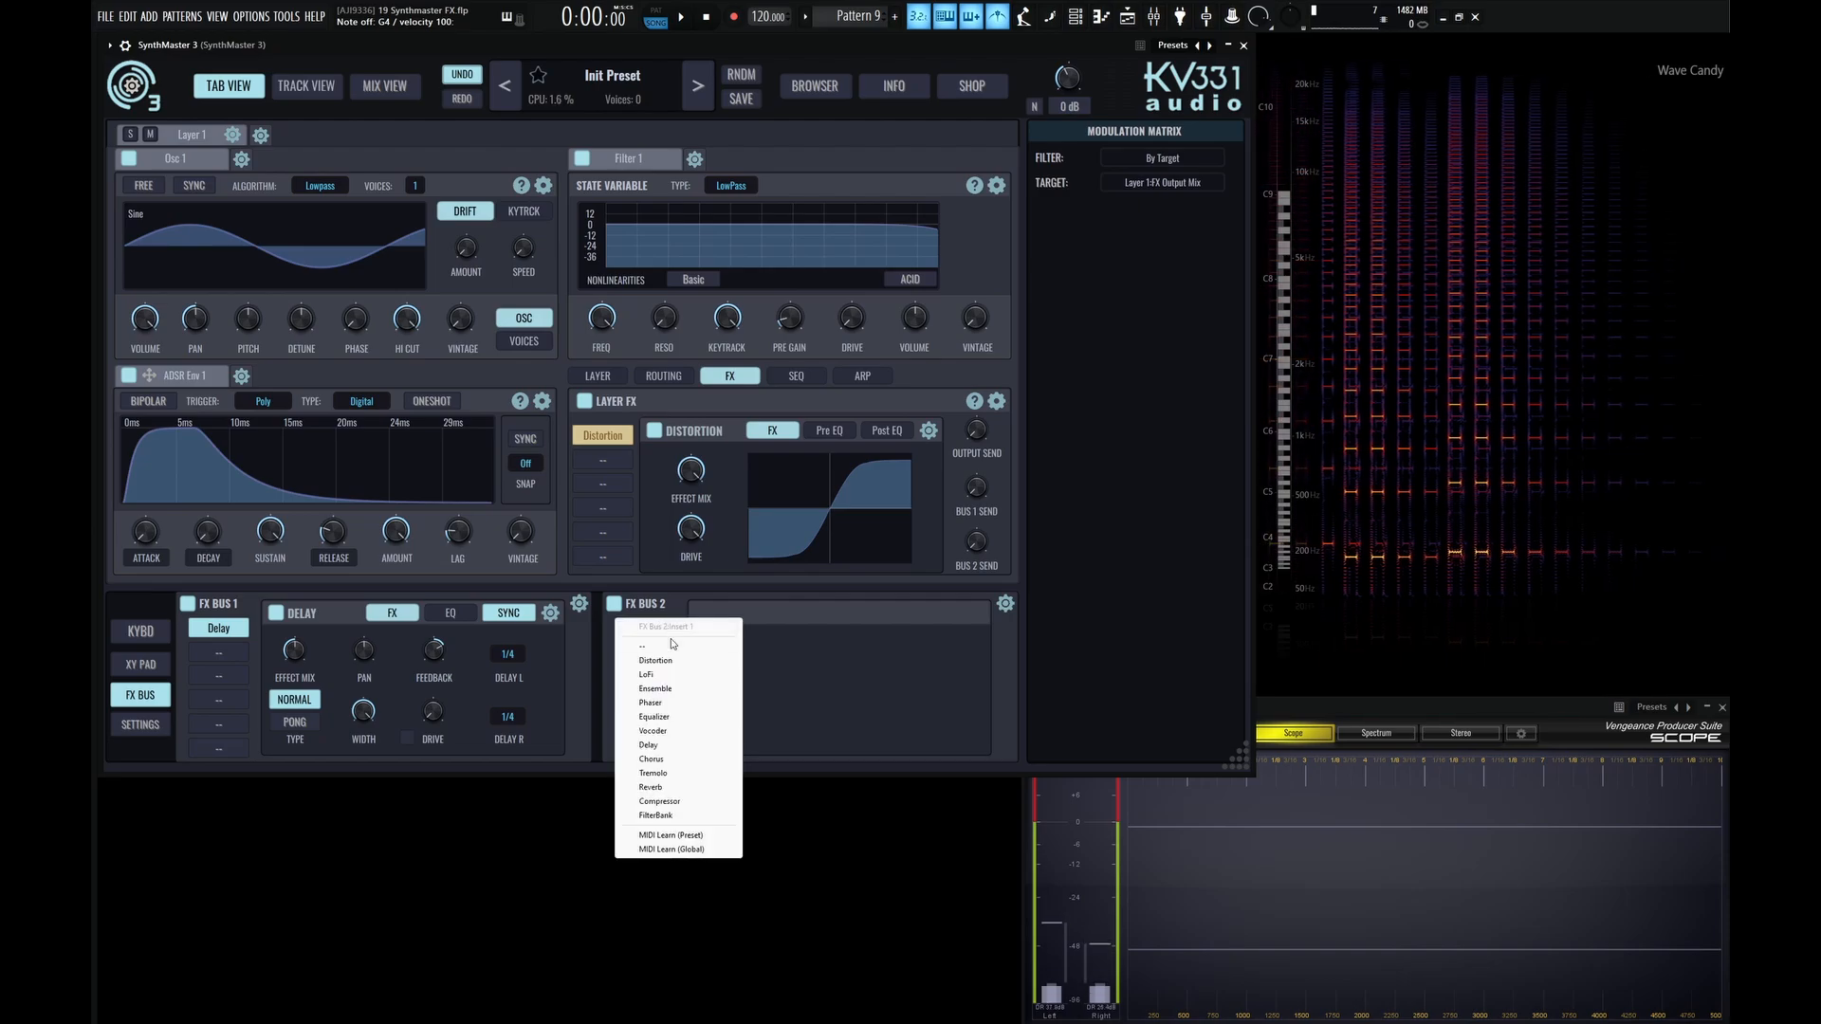
left_click(653, 787)
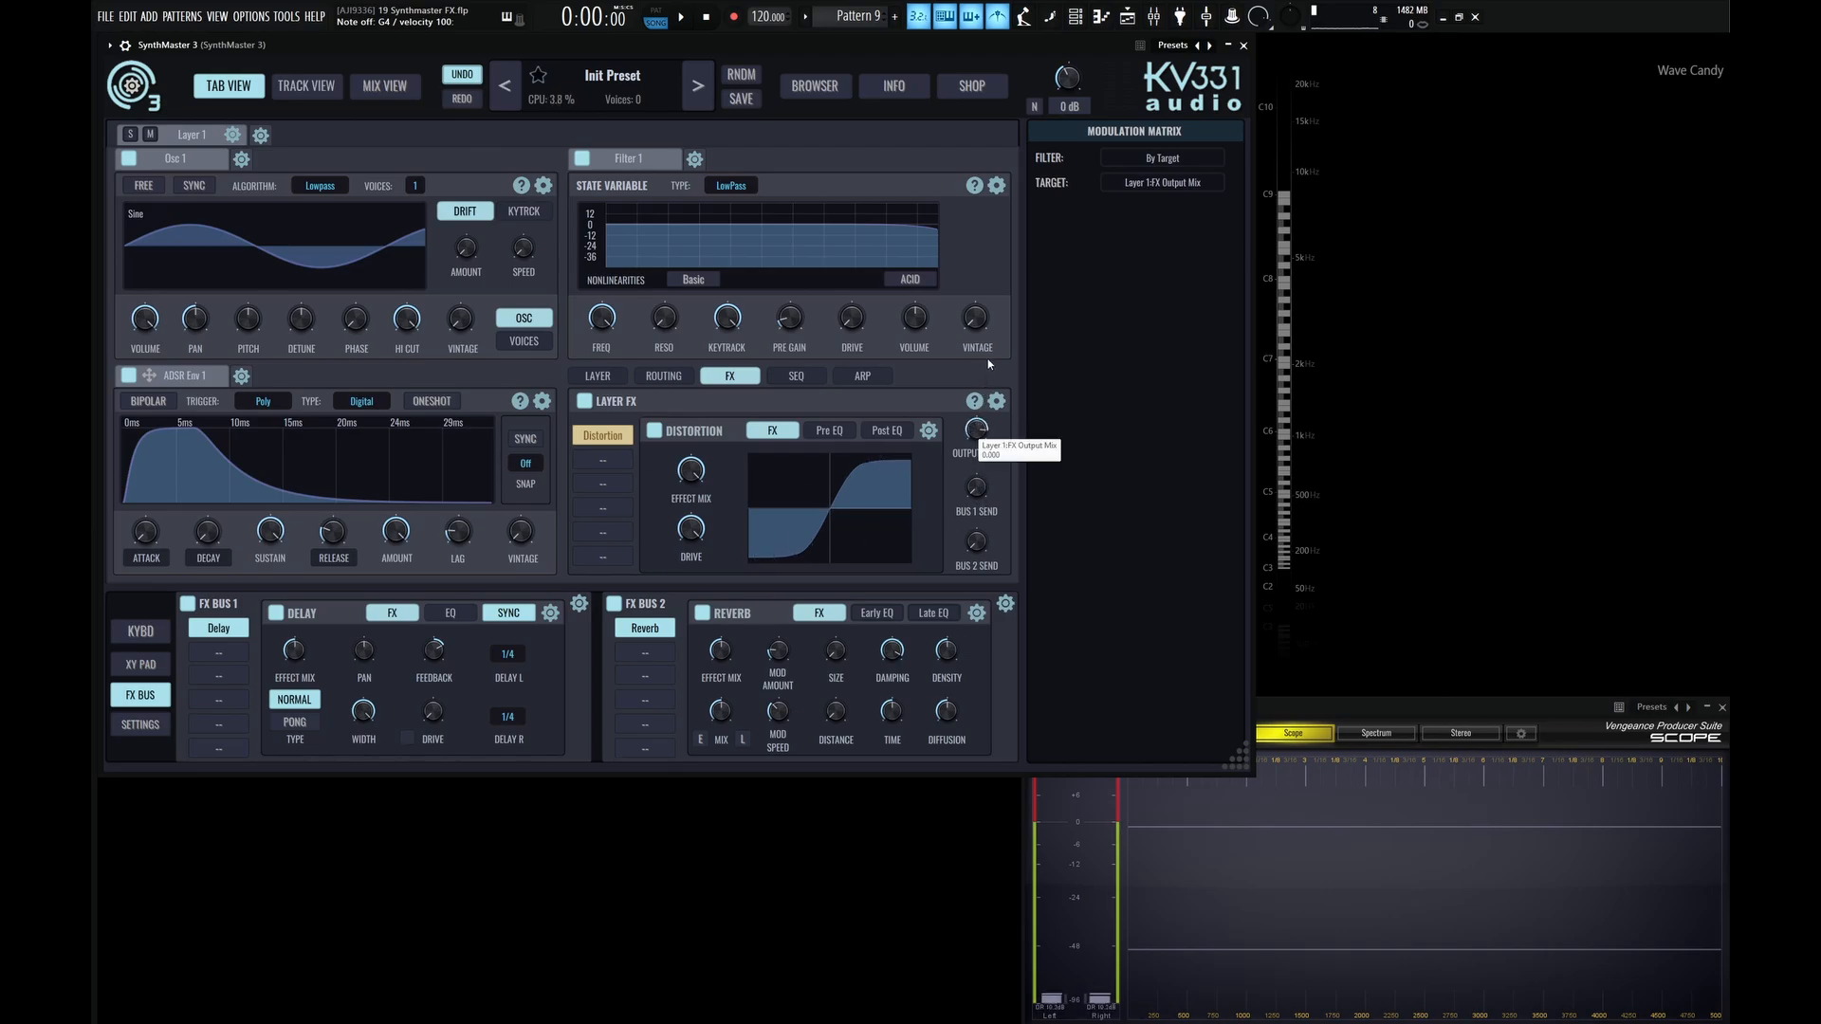
left_click_drag(987, 358, 983, 432)
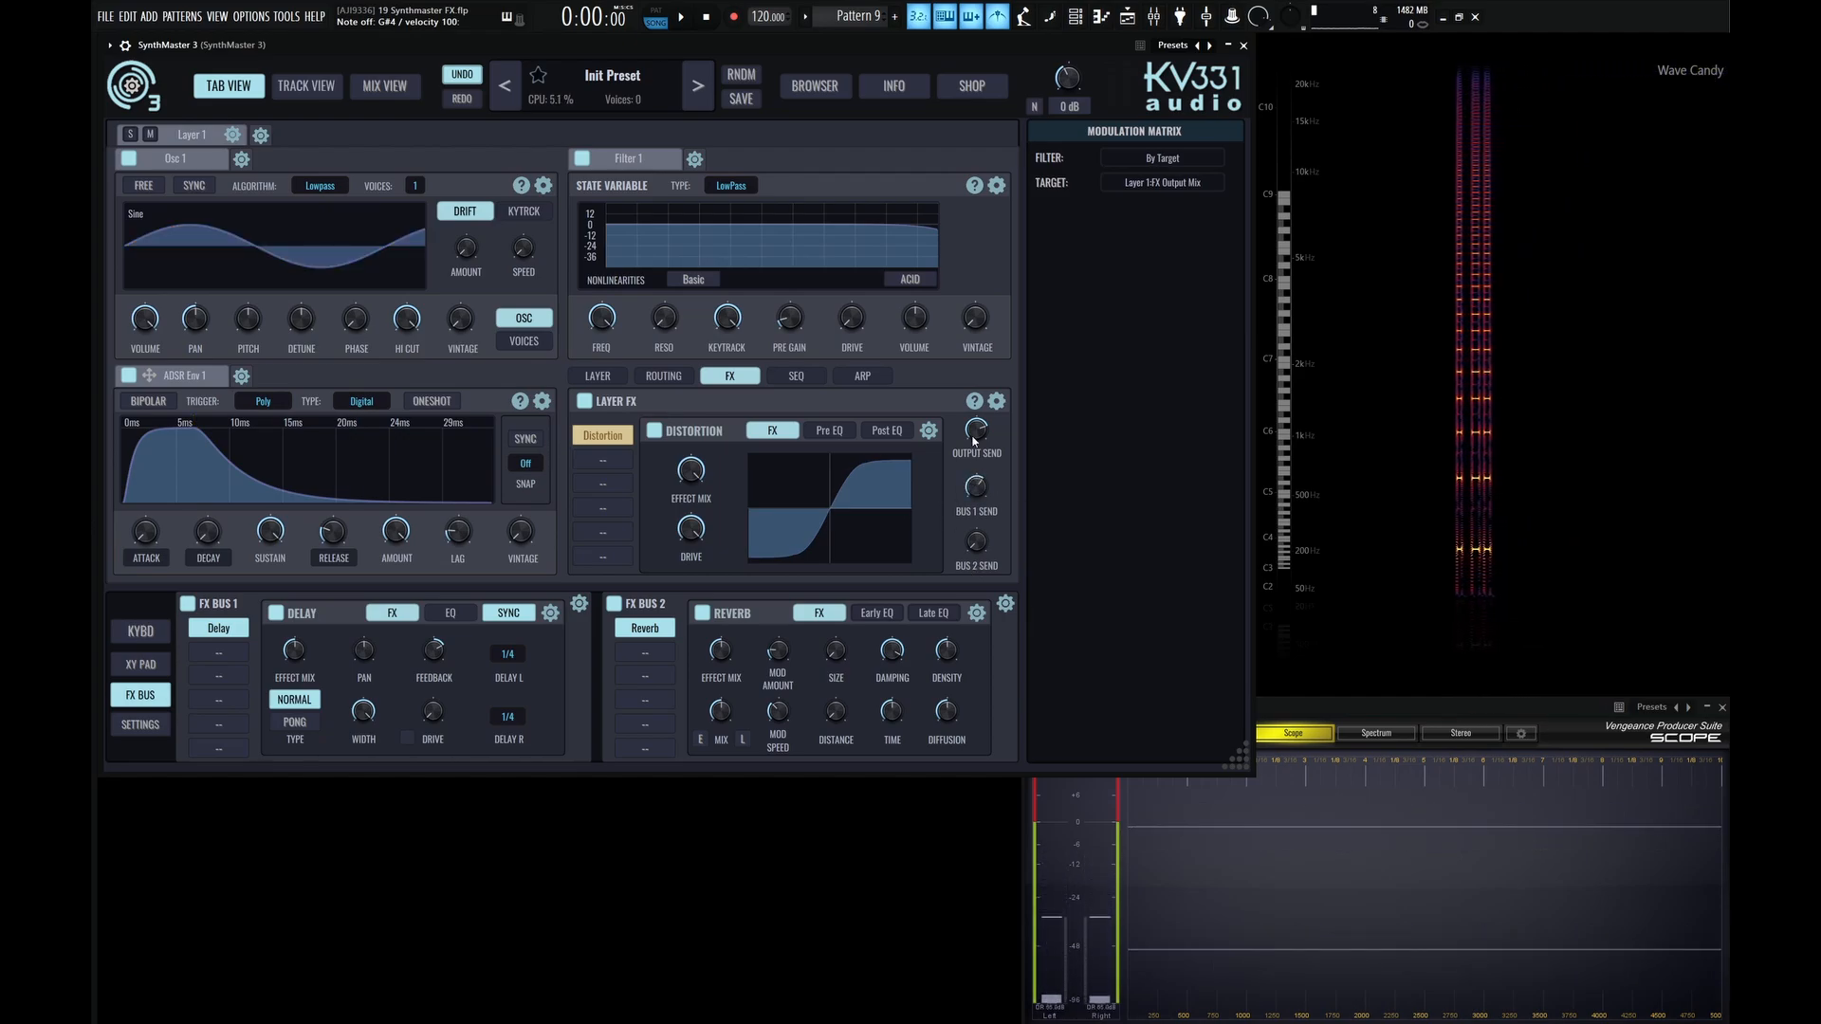
left_click_drag(977, 488, 982, 468)
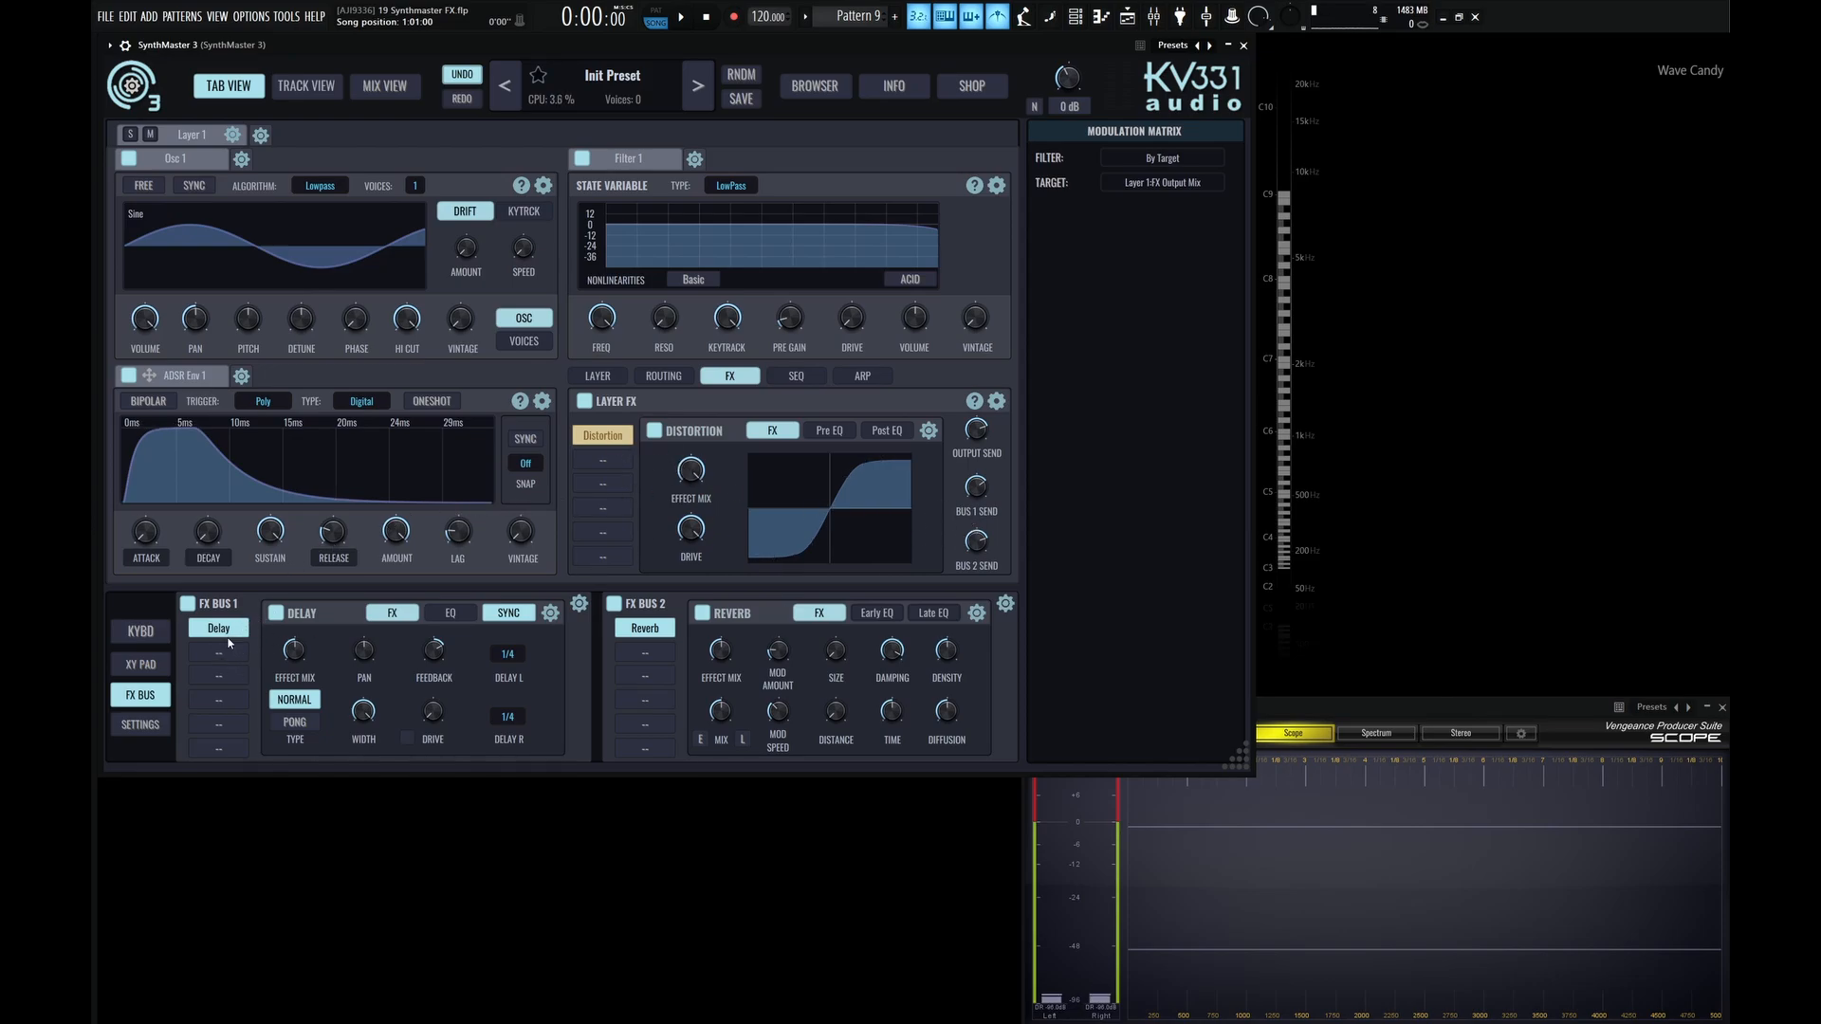
Turn Layer 1's output and Bus 2 sends down to zero and play a note through only the Bus 1 Delay.
mouse_move(980, 437)
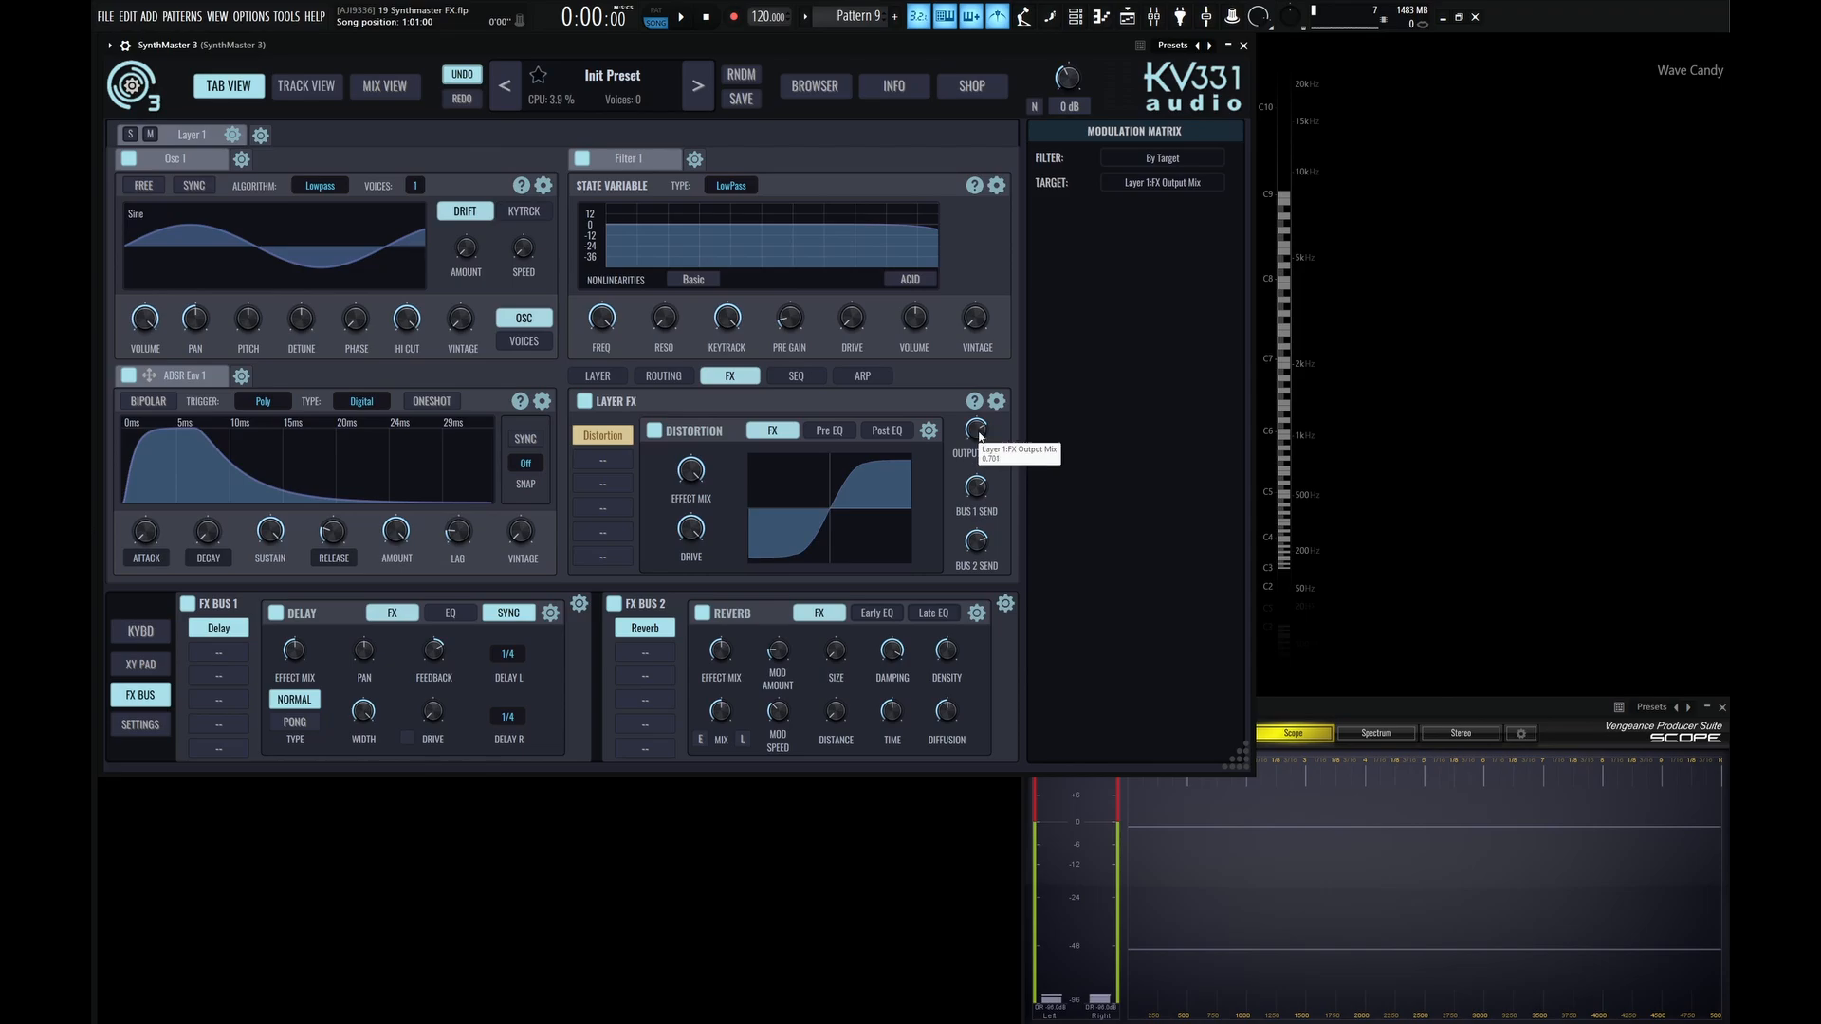
mouse_move(977, 547)
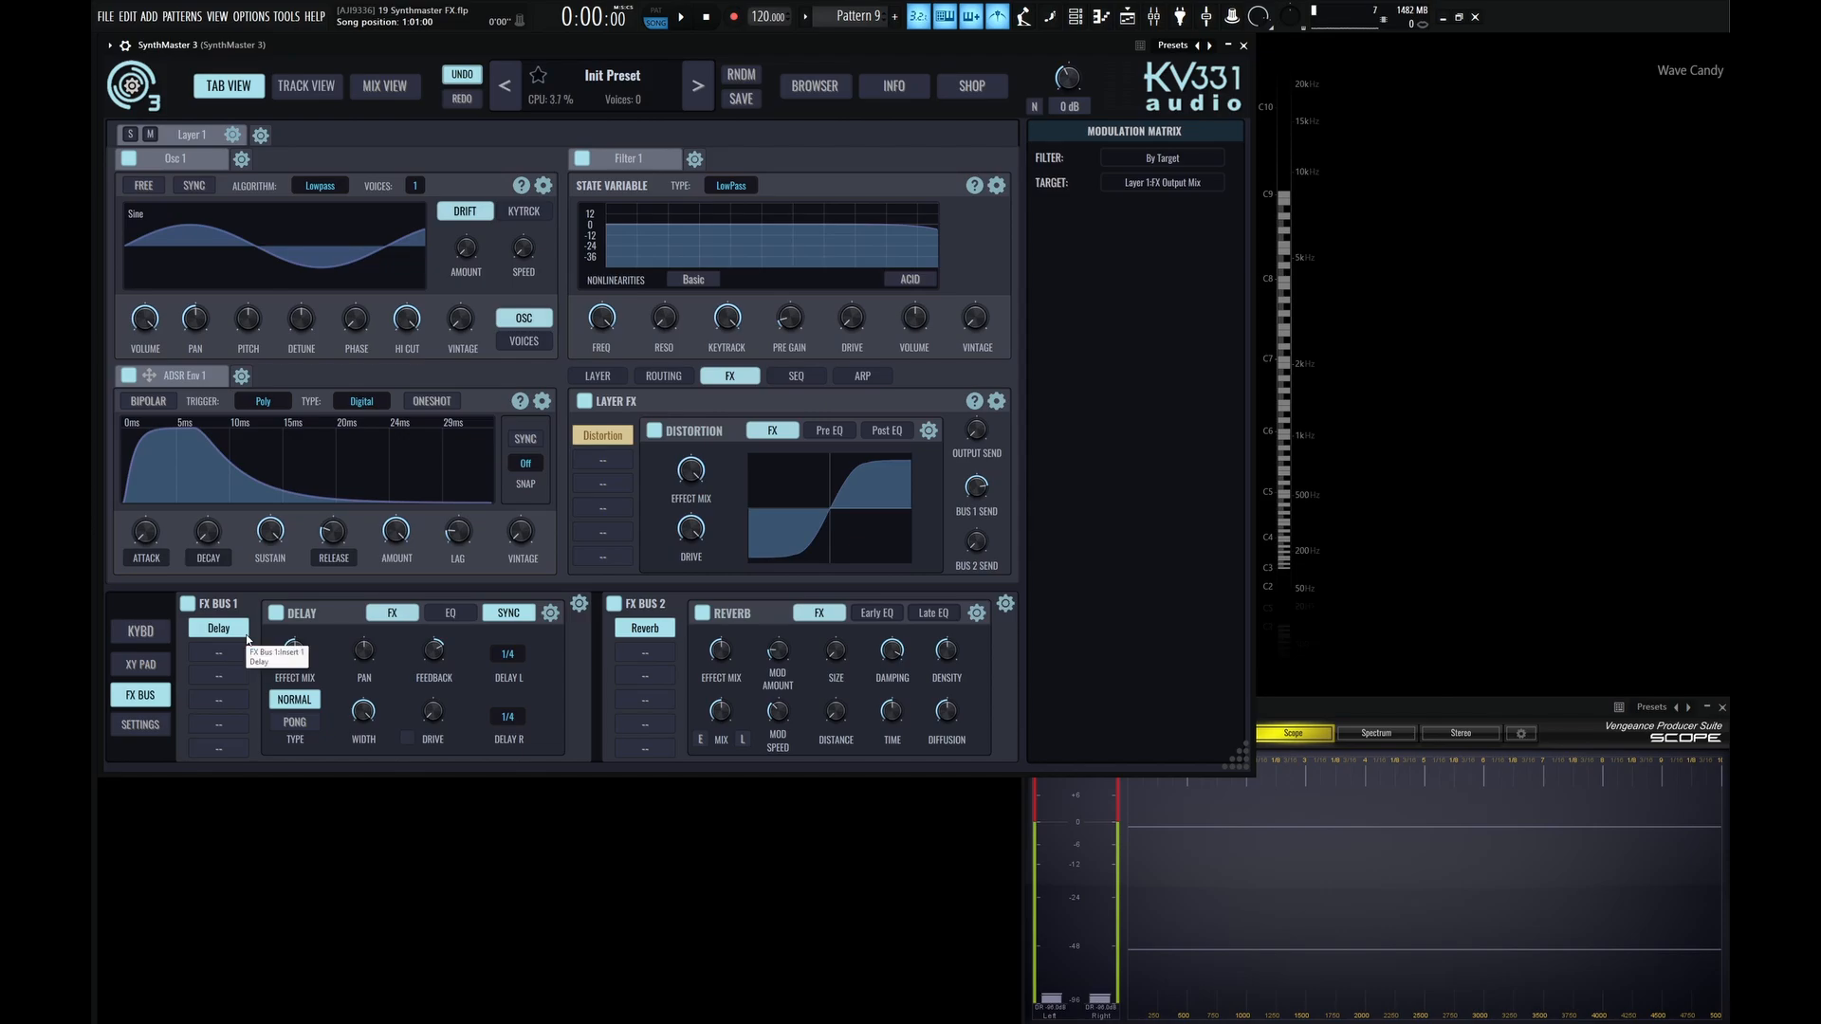
mouse_move(233, 239)
key("j")
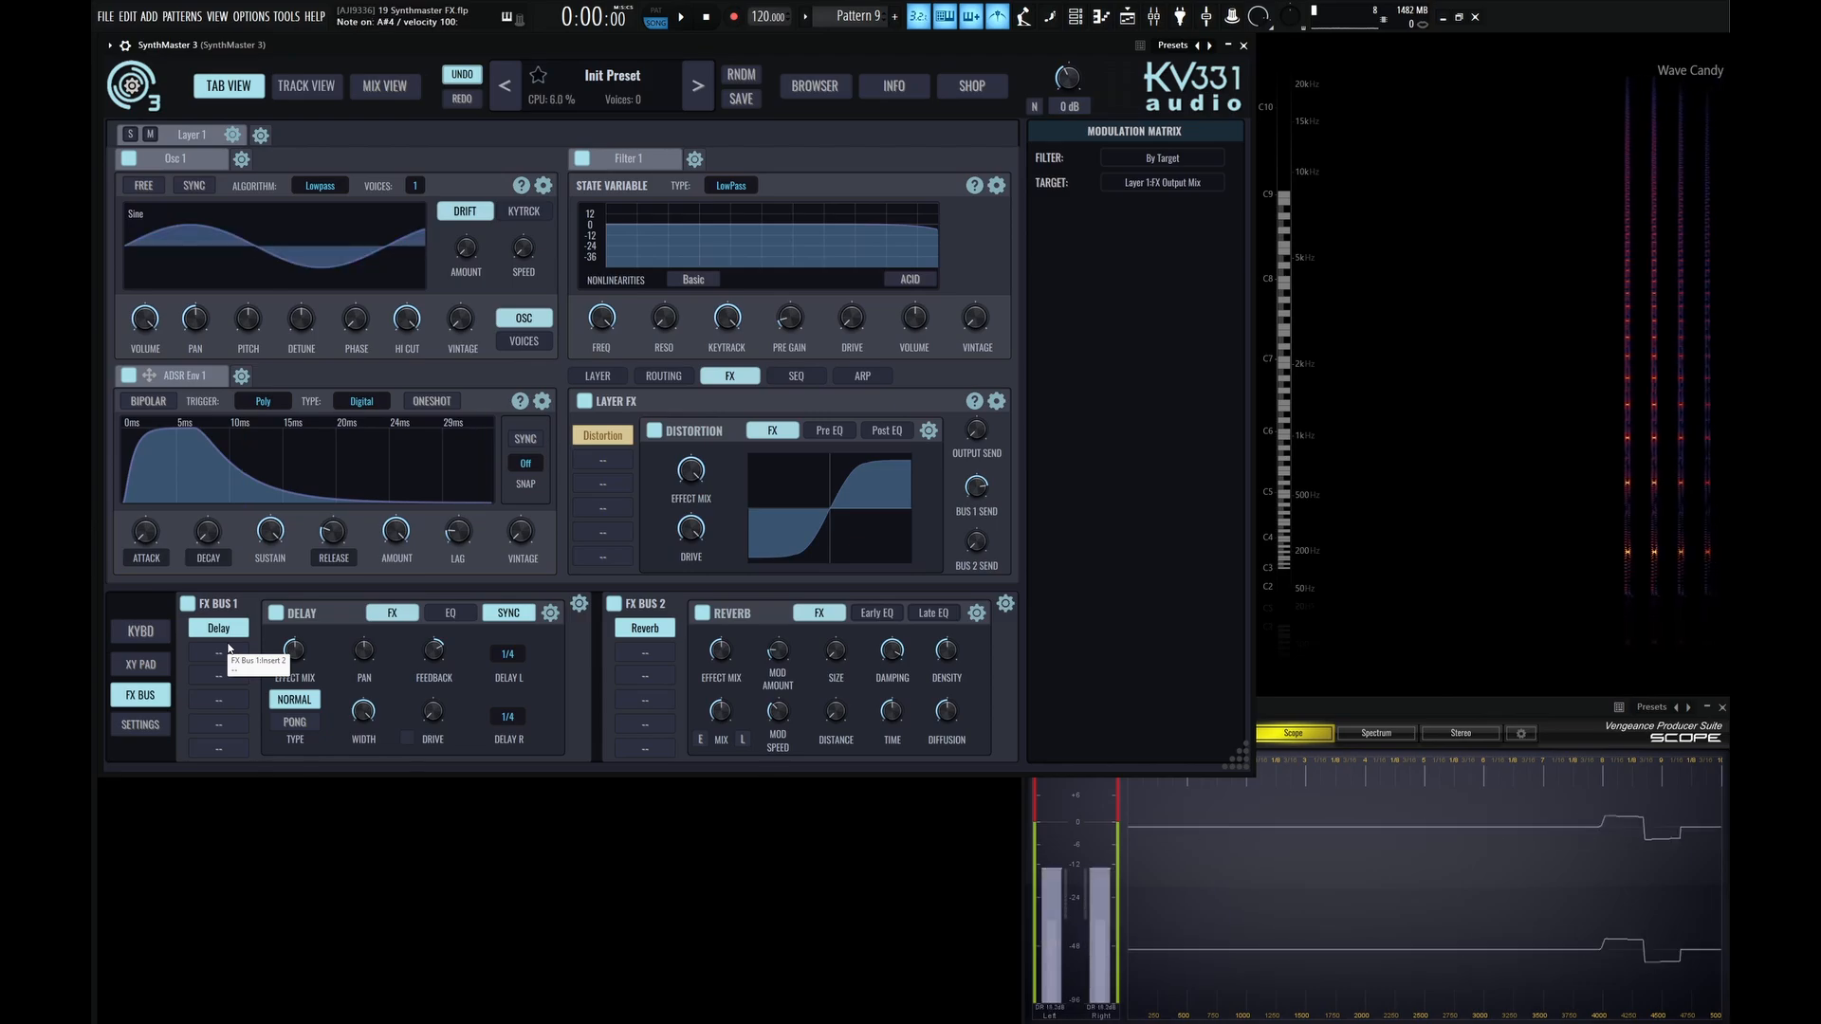